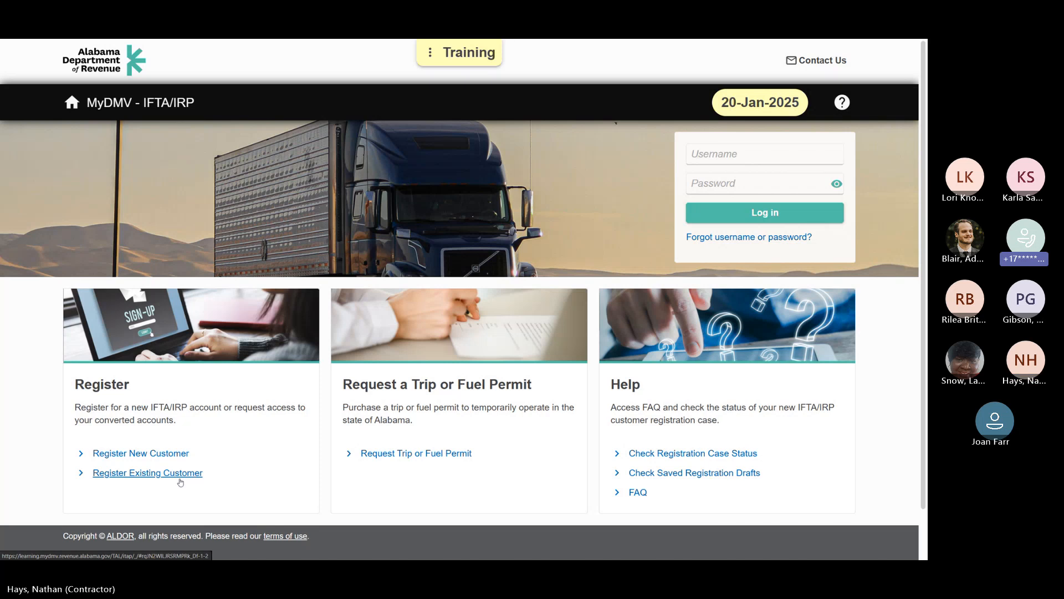
Step: Open the existing customer registration and continue past the About page to the business information form
{"action": "left_click", "coordinate": [301, 481]}
{"action": "key", "text": "F11"}
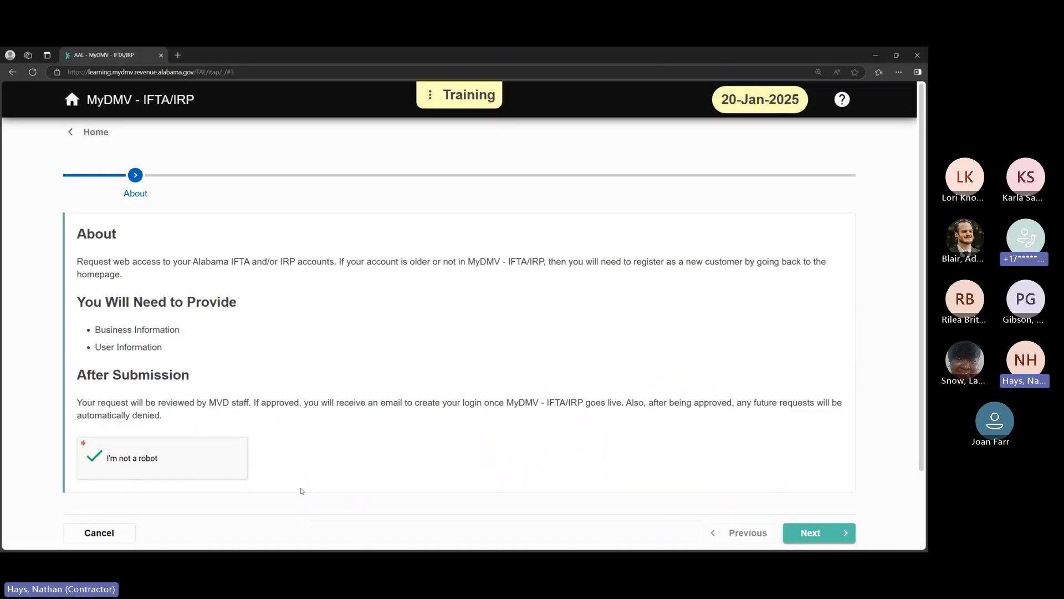
{"action": "key", "text": "F11"}
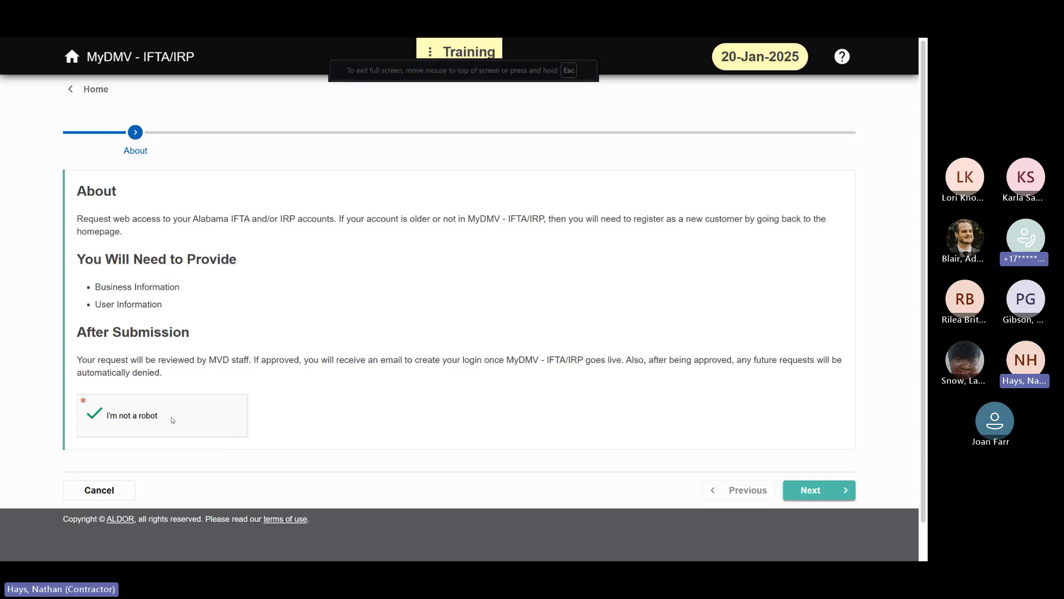
{"action": "left_click", "coordinate": [830, 497]}
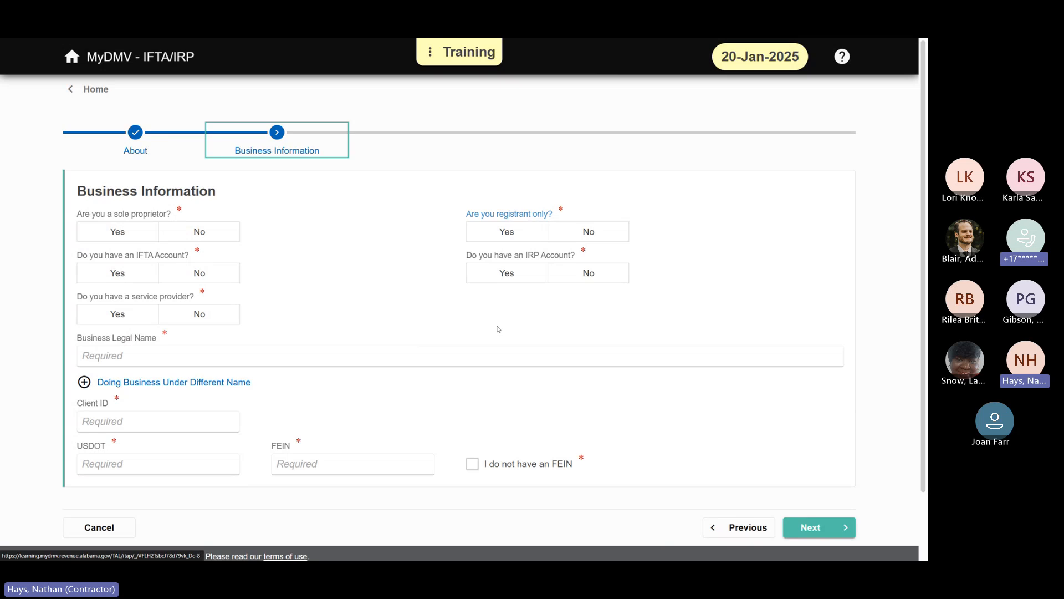
Step: Answer Yes to the sole proprietor question to preview its name fields, and switch the answer to No
{"action": "left_click", "coordinate": [118, 231]}
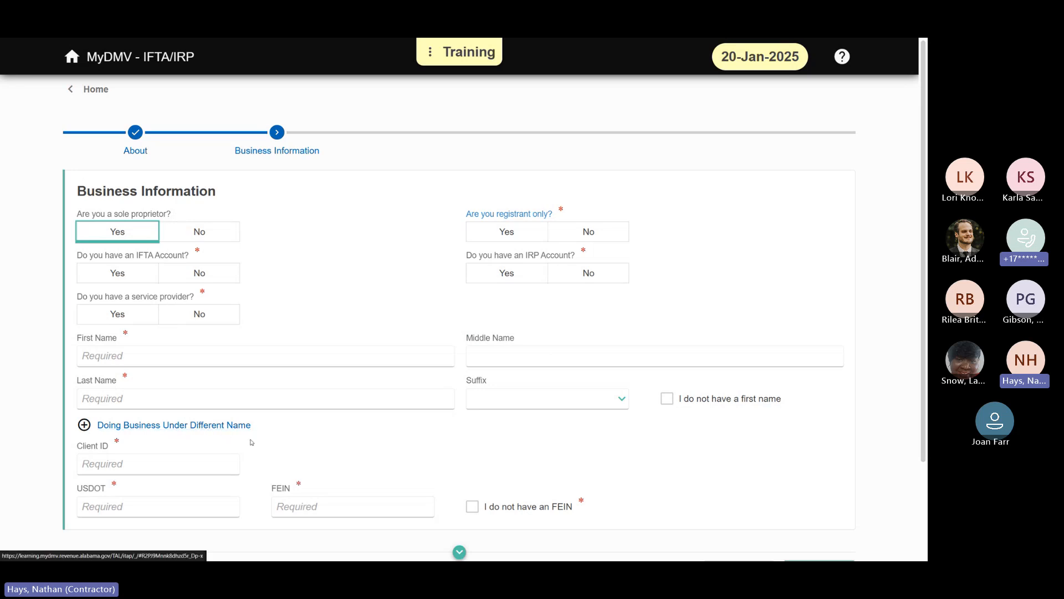
{"action": "left_click", "coordinate": [228, 240]}
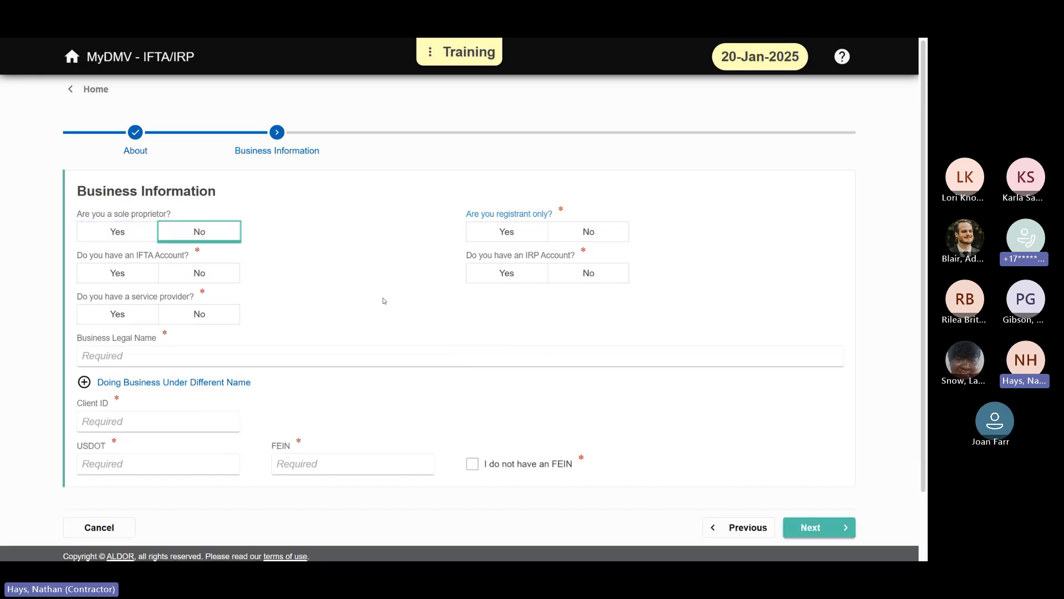
Step: Check the entry requirements for Client ID, USDOT and FEIN, and preview the option for not having an FEIN
{"action": "left_click", "coordinate": [160, 420]}
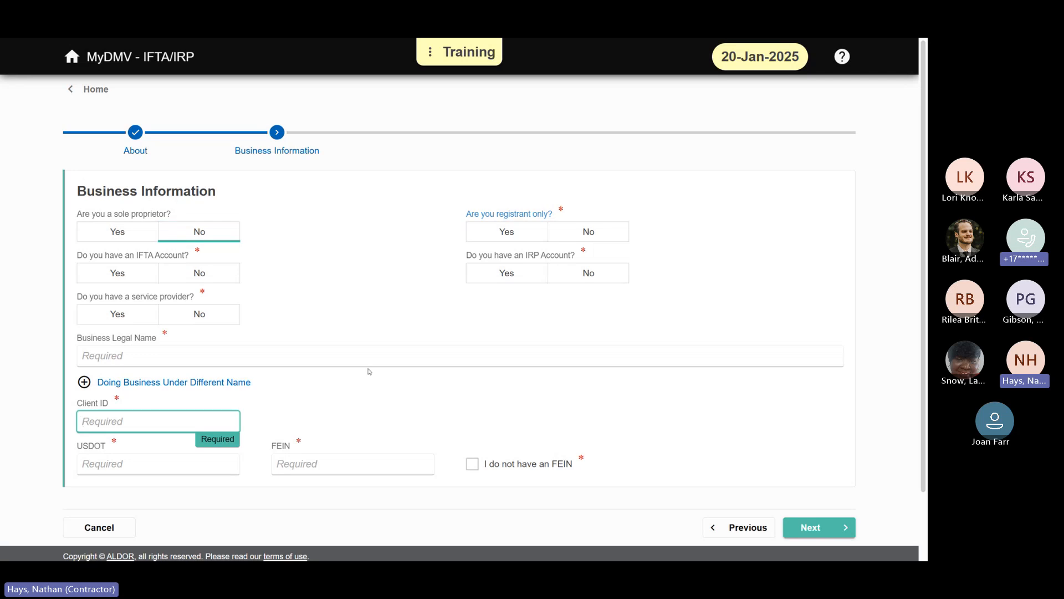
{"action": "left_click", "coordinate": [188, 464]}
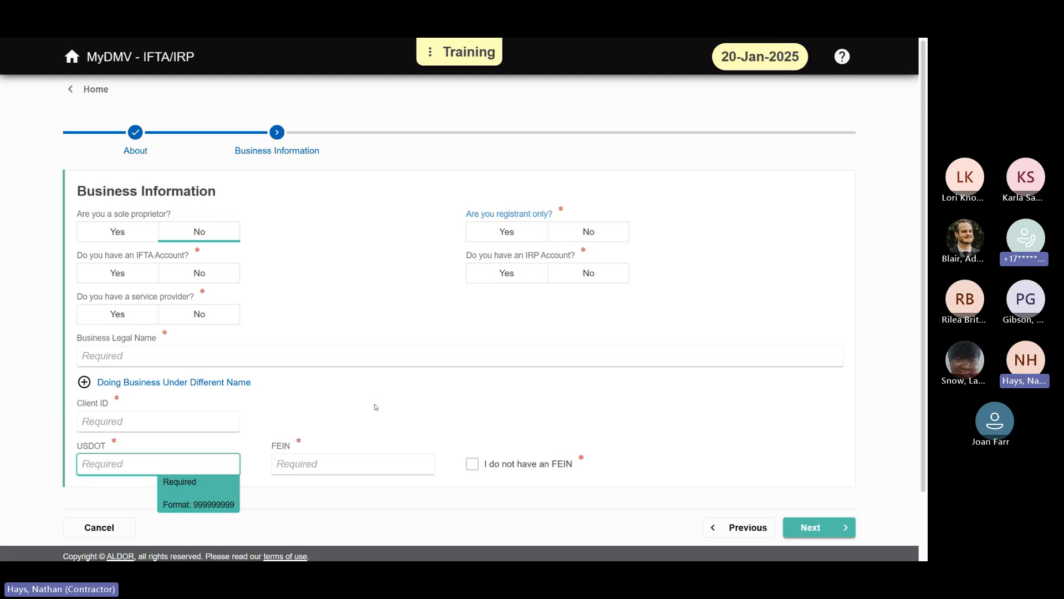
{"action": "left_click", "coordinate": [392, 462]}
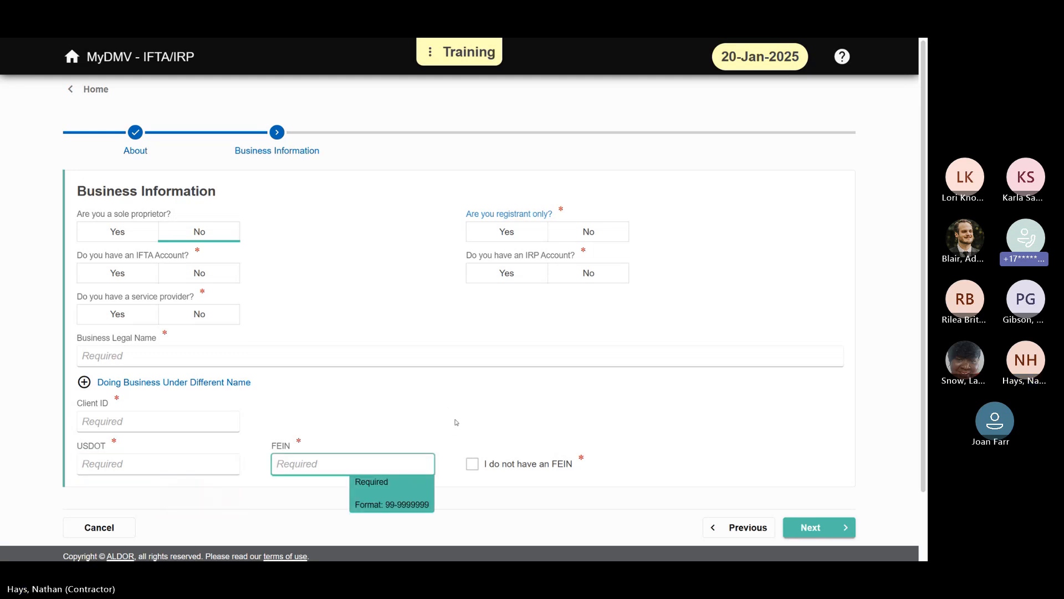
{"action": "left_click", "coordinate": [205, 420]}
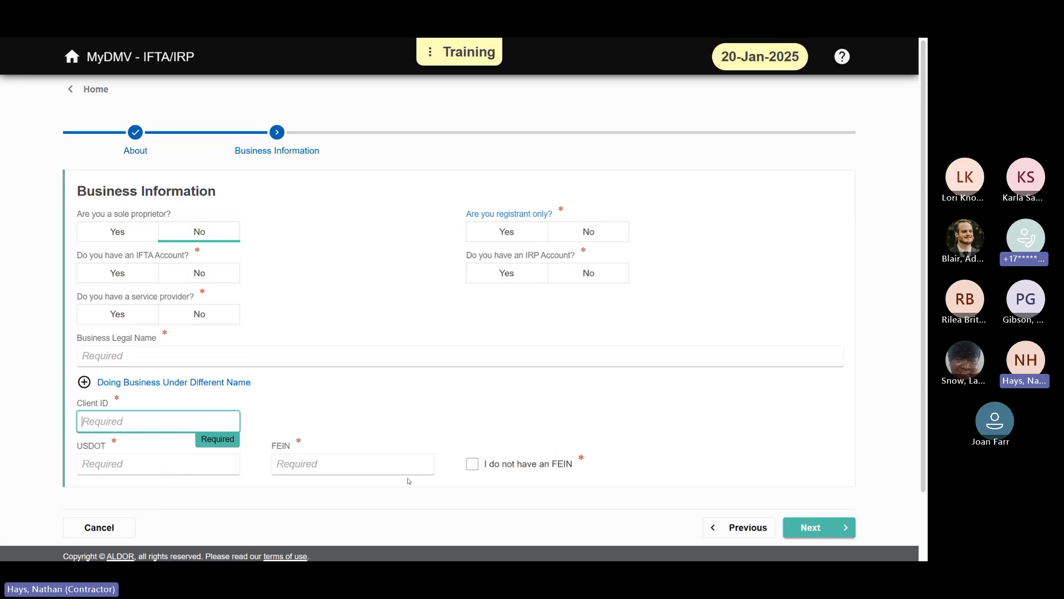
{"action": "left_click", "coordinate": [473, 466]}
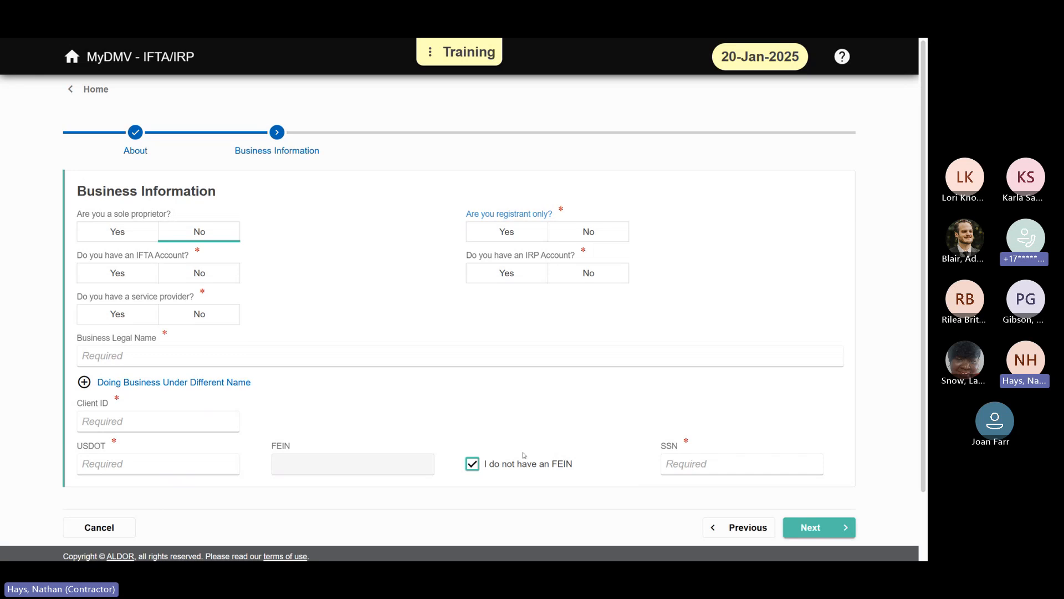
{"action": "left_click", "coordinate": [496, 462]}
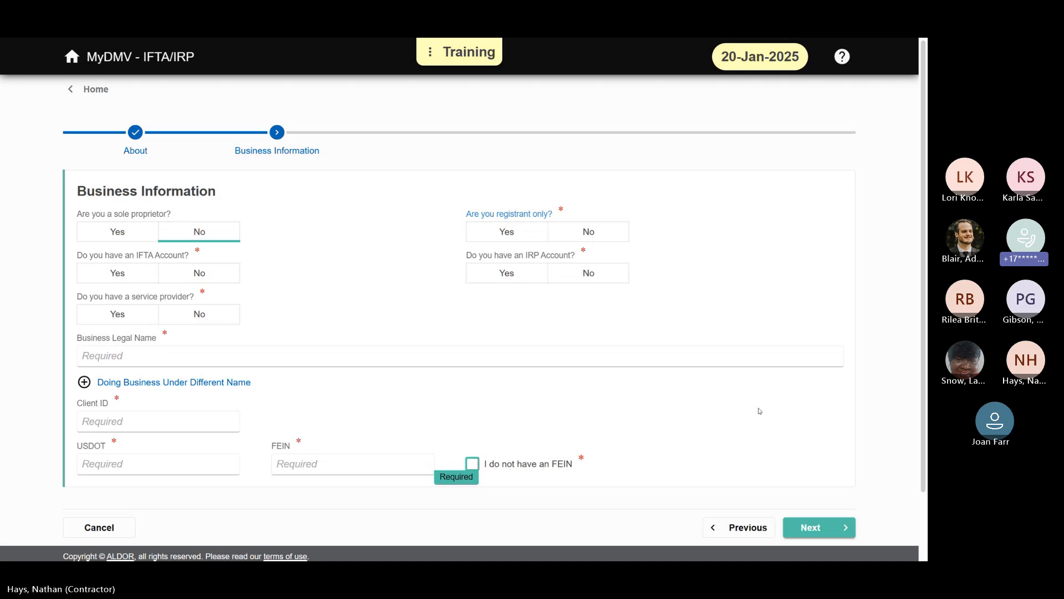
Step: Answer Yes to having a service provider to preview its name field, and return home without saving the registration
{"action": "left_click", "coordinate": [128, 322]}
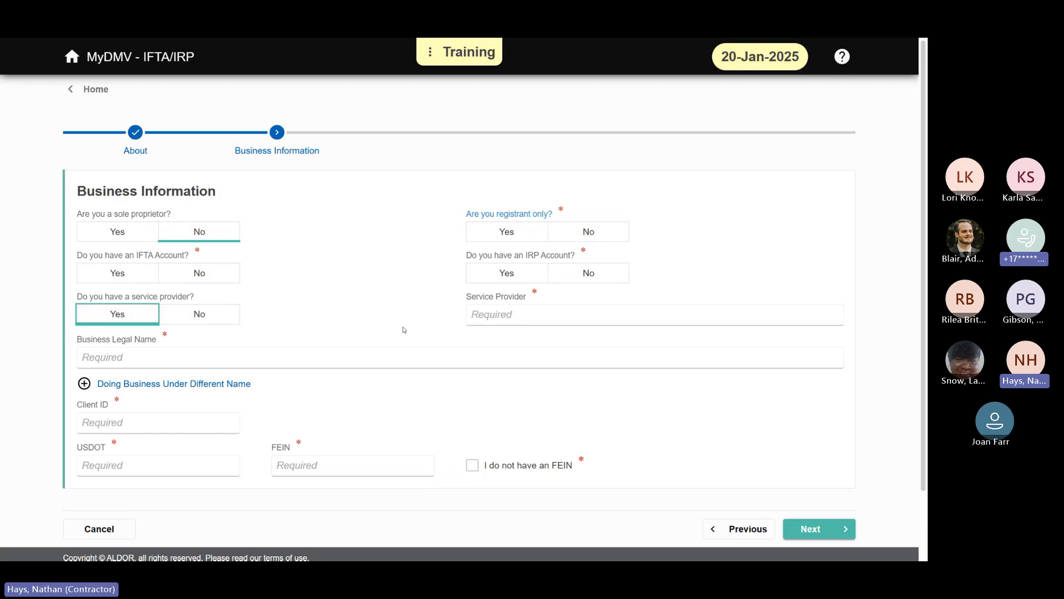
{"action": "left_click", "coordinate": [577, 314]}
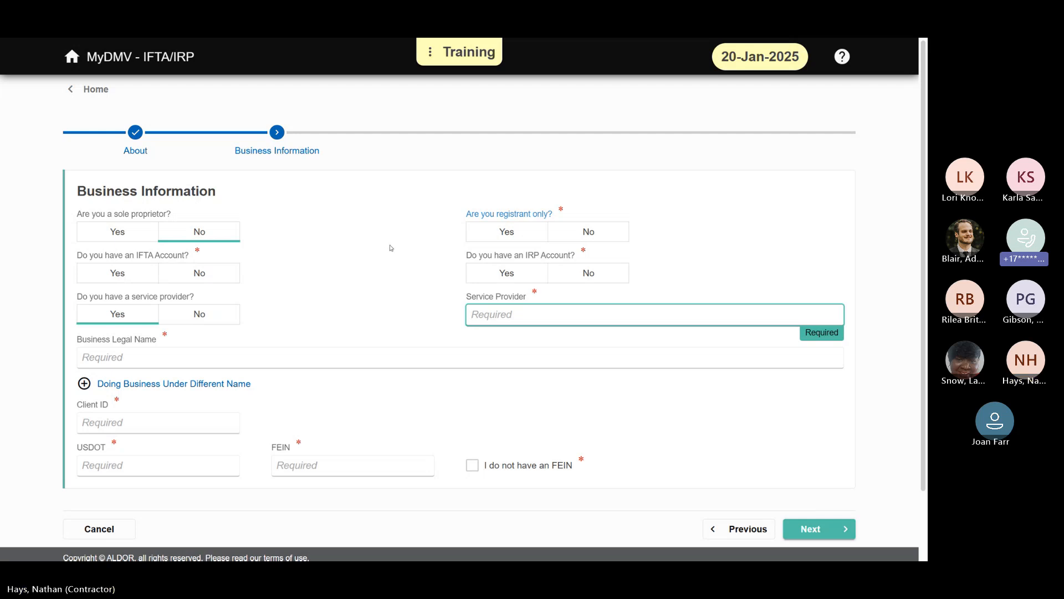
{"action": "left_click", "coordinate": [730, 274]}
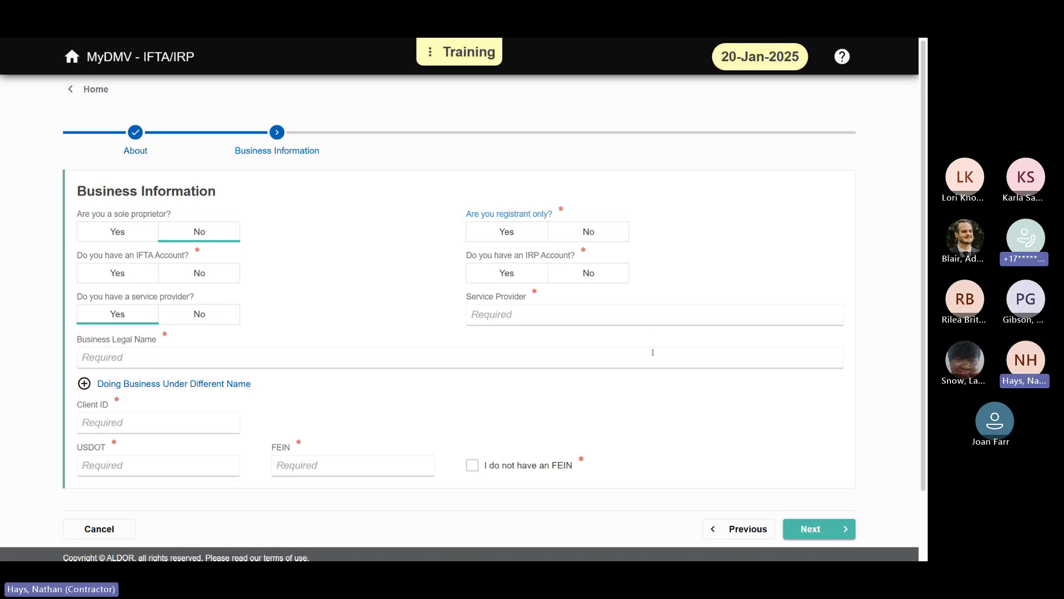
{"action": "left_click", "coordinate": [90, 90]}
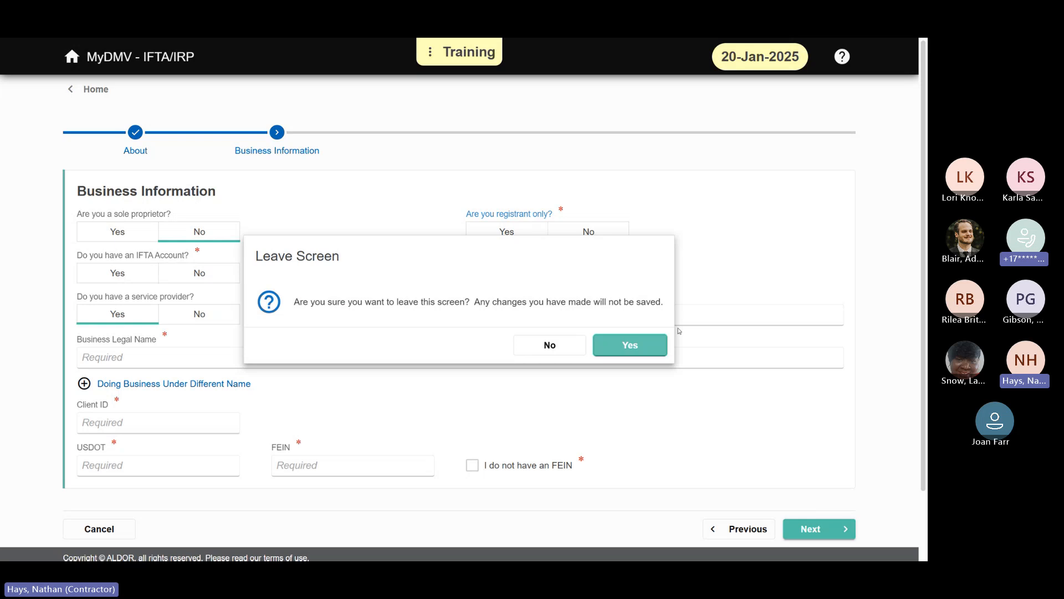
{"action": "left_click", "coordinate": [626, 347]}
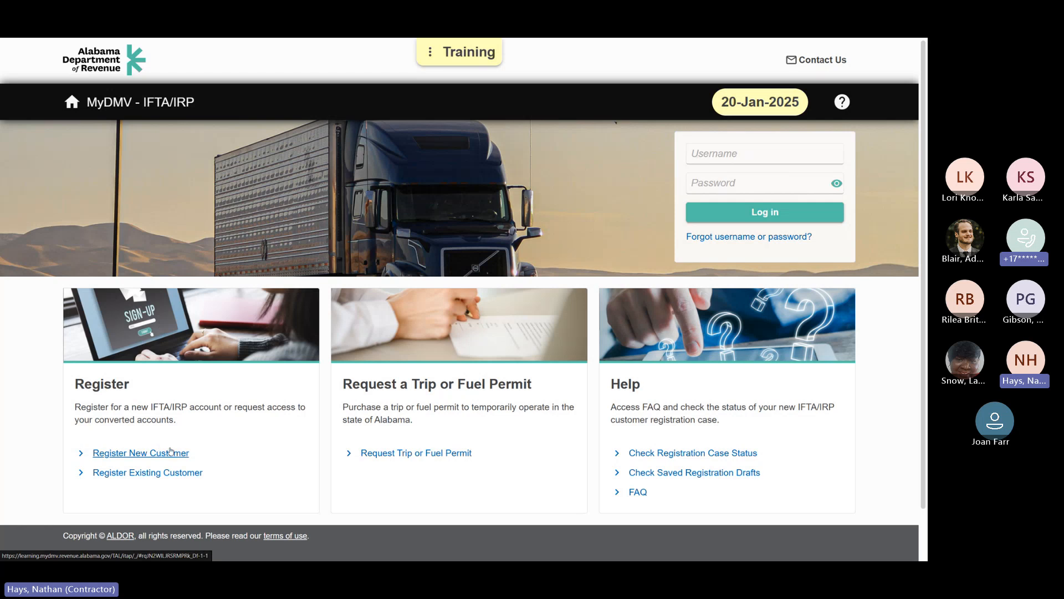
Step: Examine the new customer registration's About and Business Information pages, and return to the home page without applying
{"action": "left_click", "coordinate": [178, 452]}
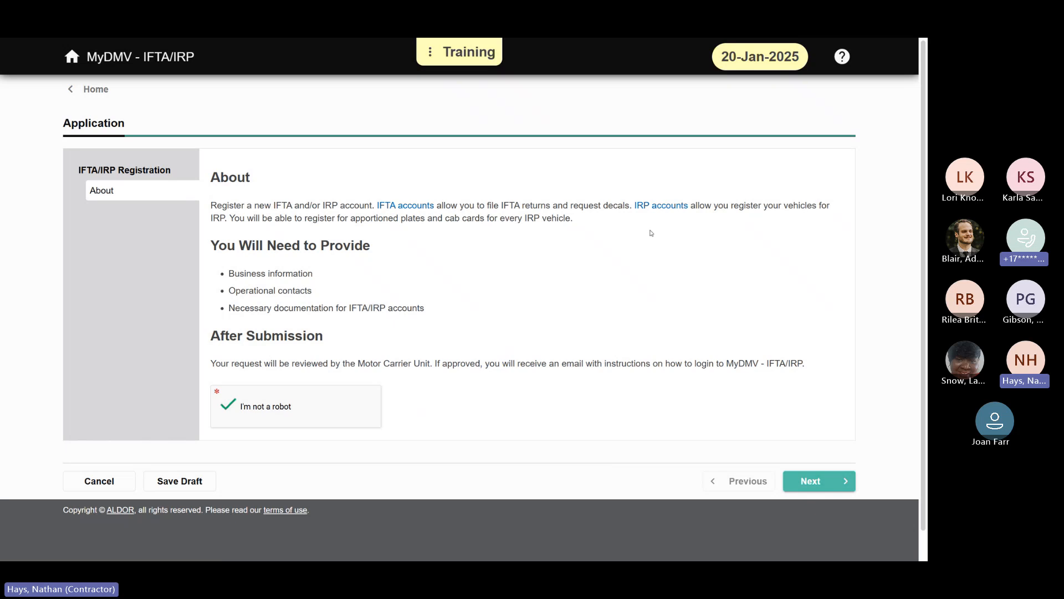
{"action": "left_click", "coordinate": [838, 481]}
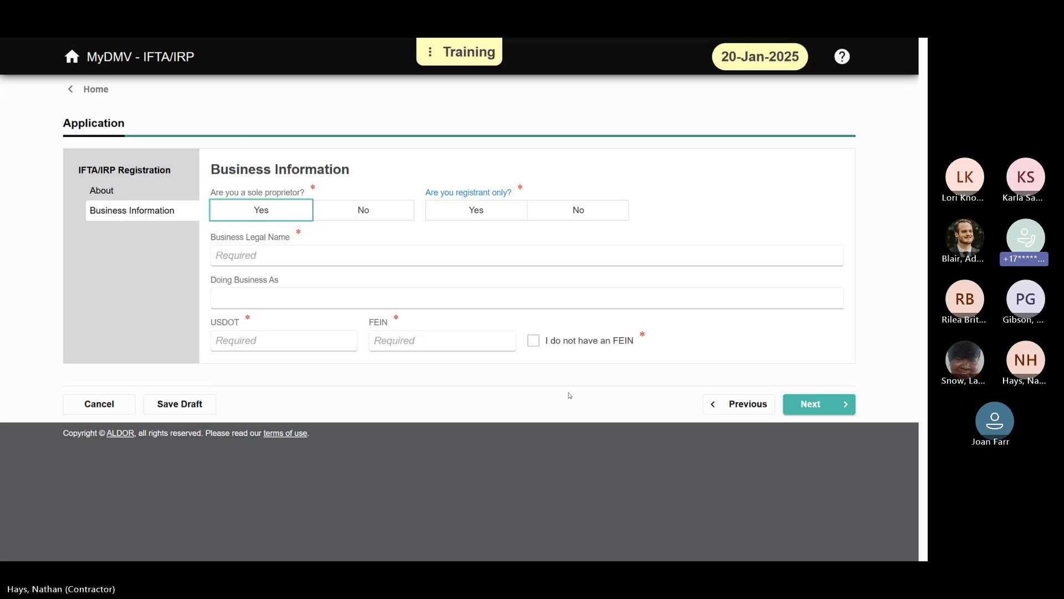
{"action": "left_click", "coordinate": [105, 404]}
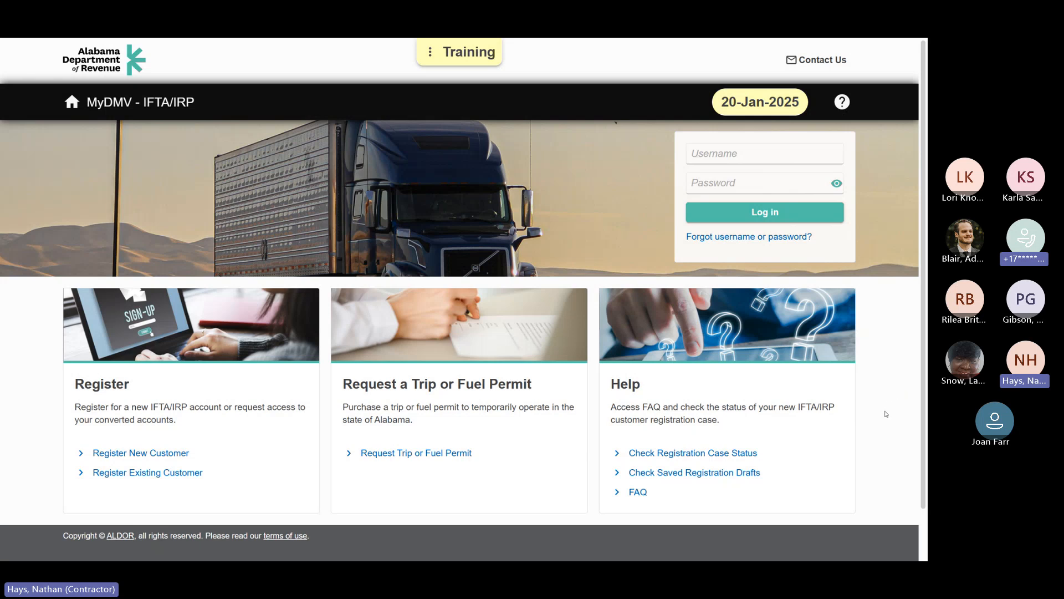
{"action": "left_click", "coordinate": [178, 458]}
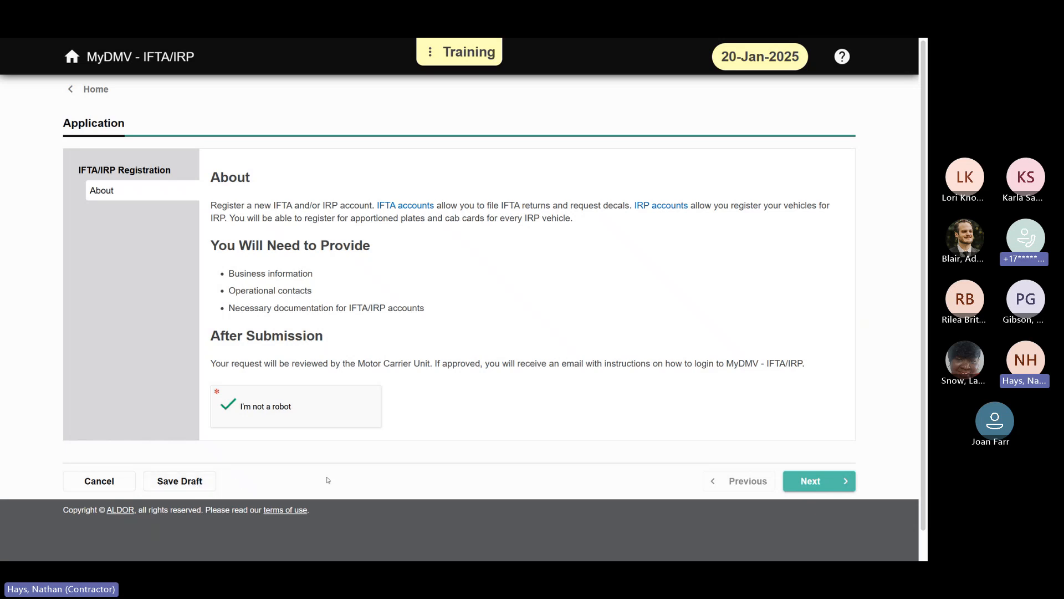
{"action": "left_click", "coordinate": [96, 90]}
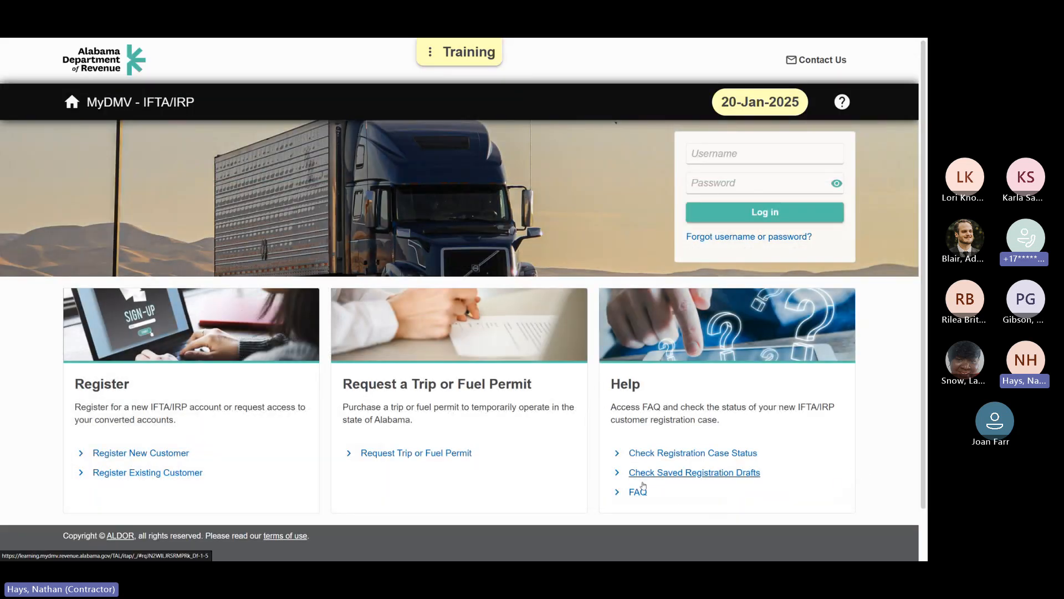
Step: View the saved registration drafts search and the registration case status search, returning to the home page after each
{"action": "left_click", "coordinate": [746, 480]}
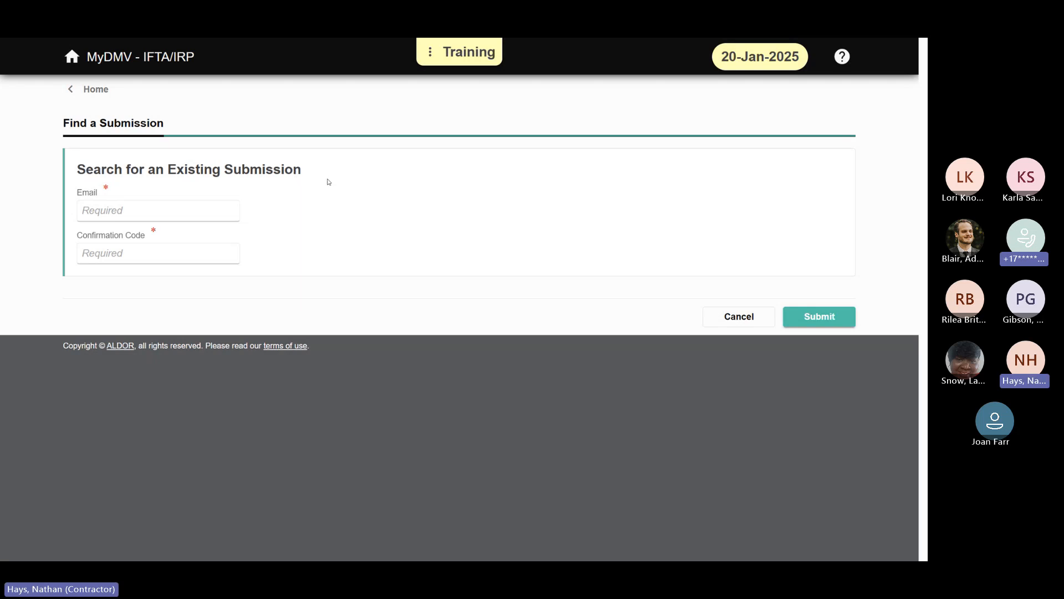
{"action": "left_click", "coordinate": [74, 96]}
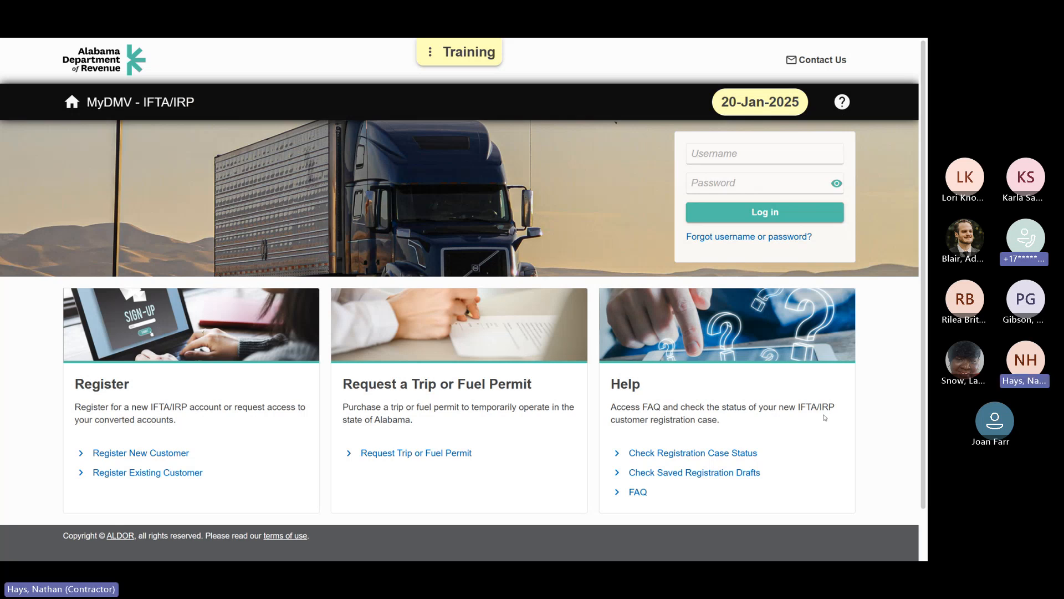
{"action": "left_click", "coordinate": [734, 453]}
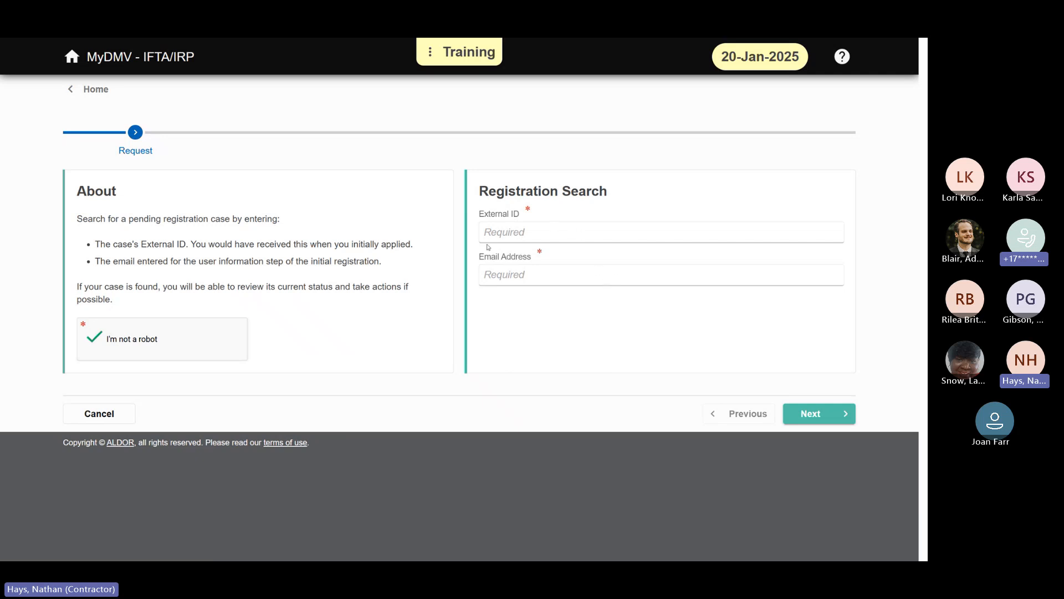
{"action": "left_click", "coordinate": [96, 89]}
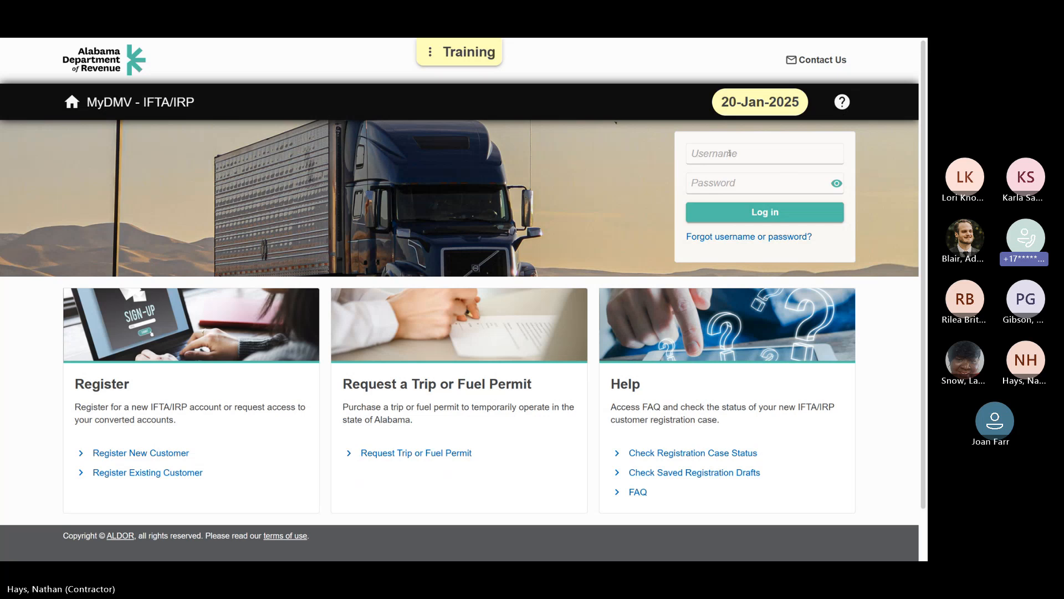
Step: Log in with the account's e-mail username and the account password
{"action": "left_click", "coordinate": [730, 153]}
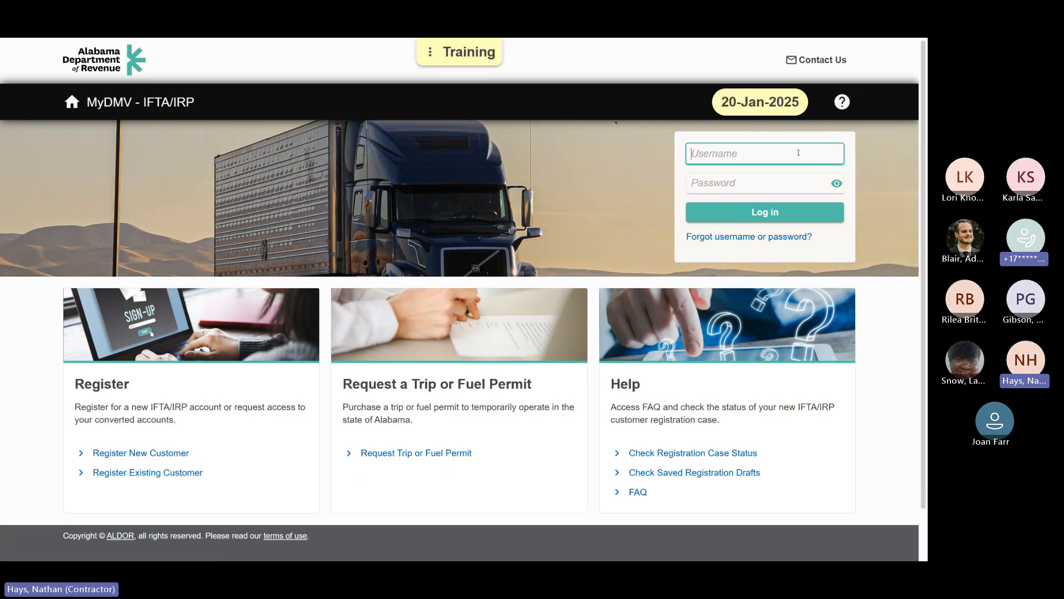
{"action": "type", "text": "rzant@test.com"}
{"action": "key", "text": "Tab"}
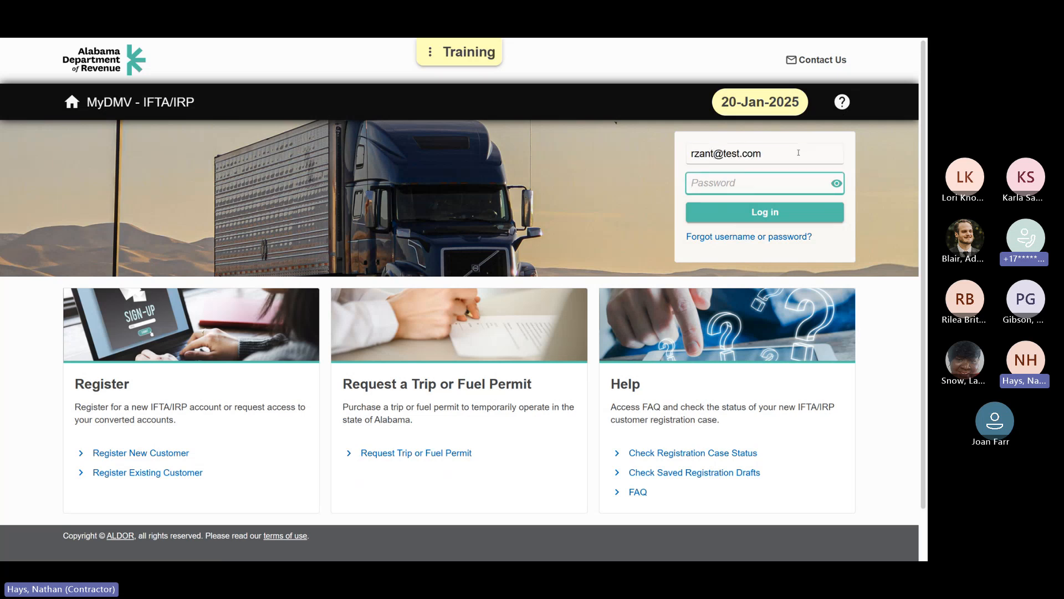
{"action": "type", "text": "*********"}
{"action": "key", "text": "Return"}
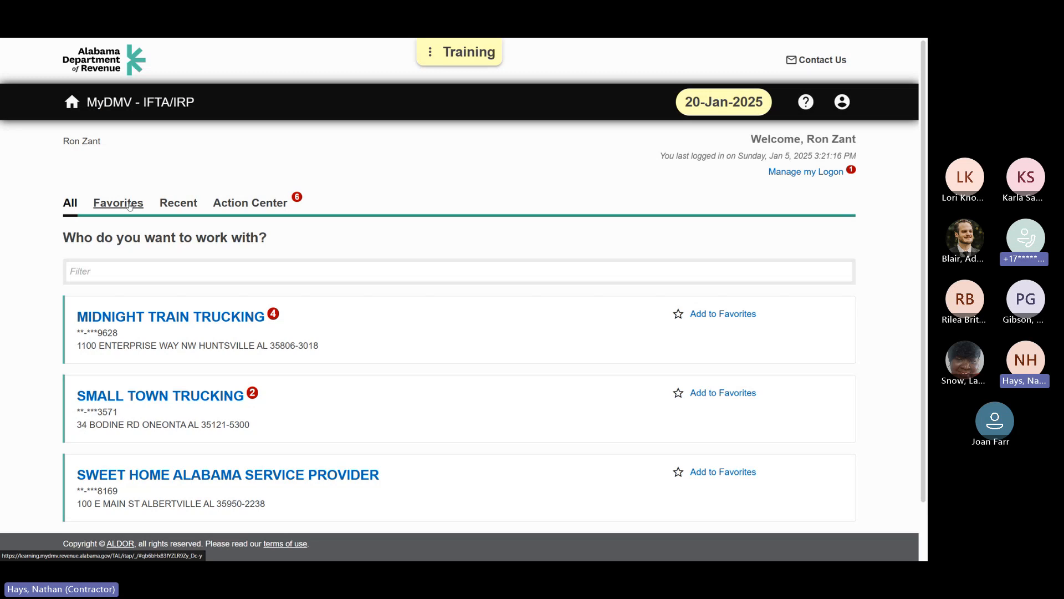
Step: Show the recently accessed customers and activate the filter for that list
{"action": "left_click", "coordinate": [189, 205]}
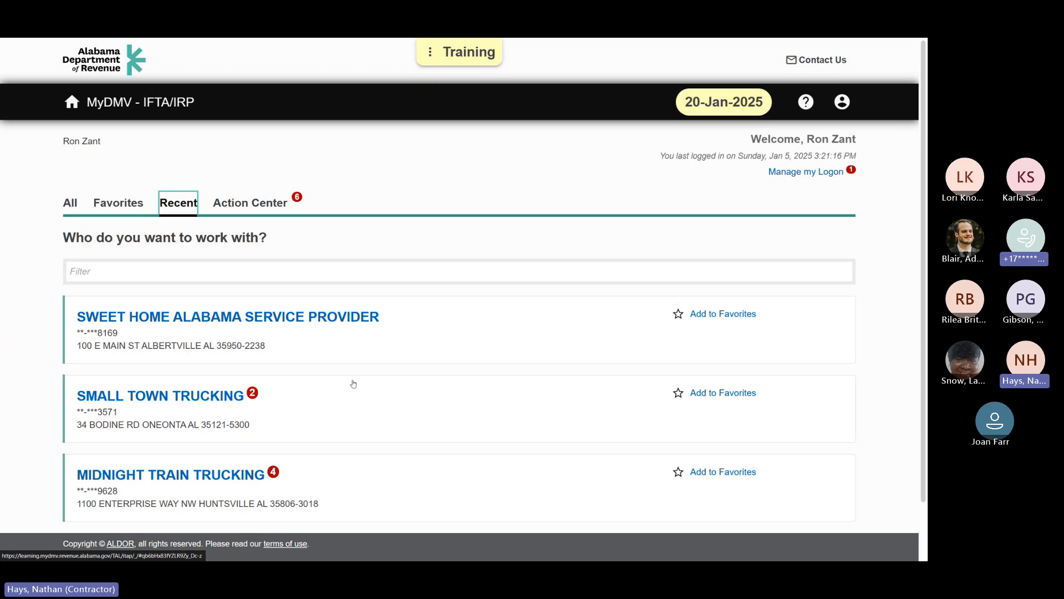
{"action": "left_click", "coordinate": [306, 272]}
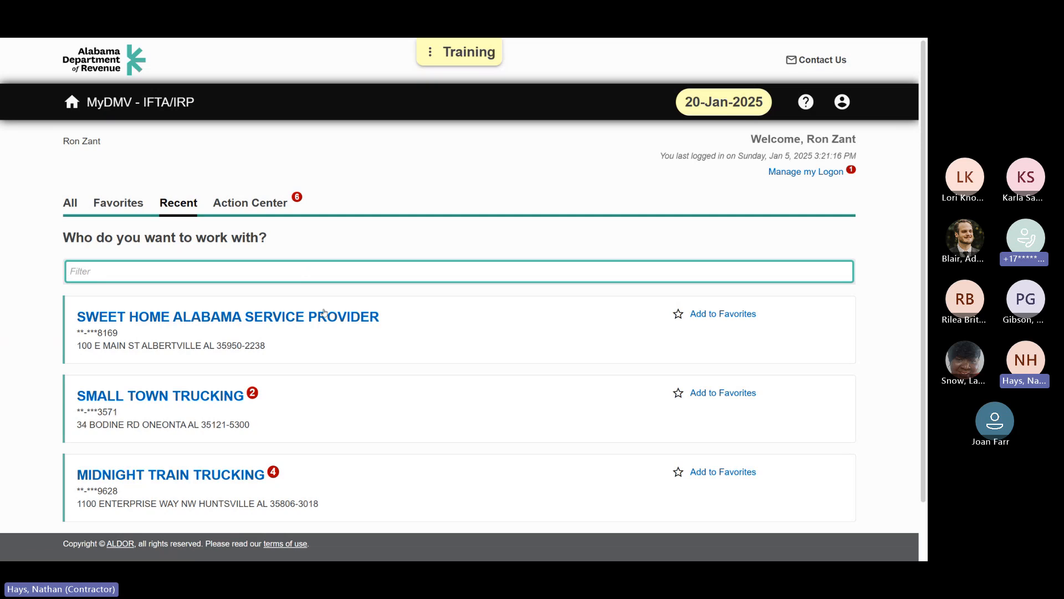
Step: Open the Action Center and review the letter, IFTA license and IFTA return notices for Midnight Train Trucking and Small Town Trucking
{"action": "left_click", "coordinate": [276, 209]}
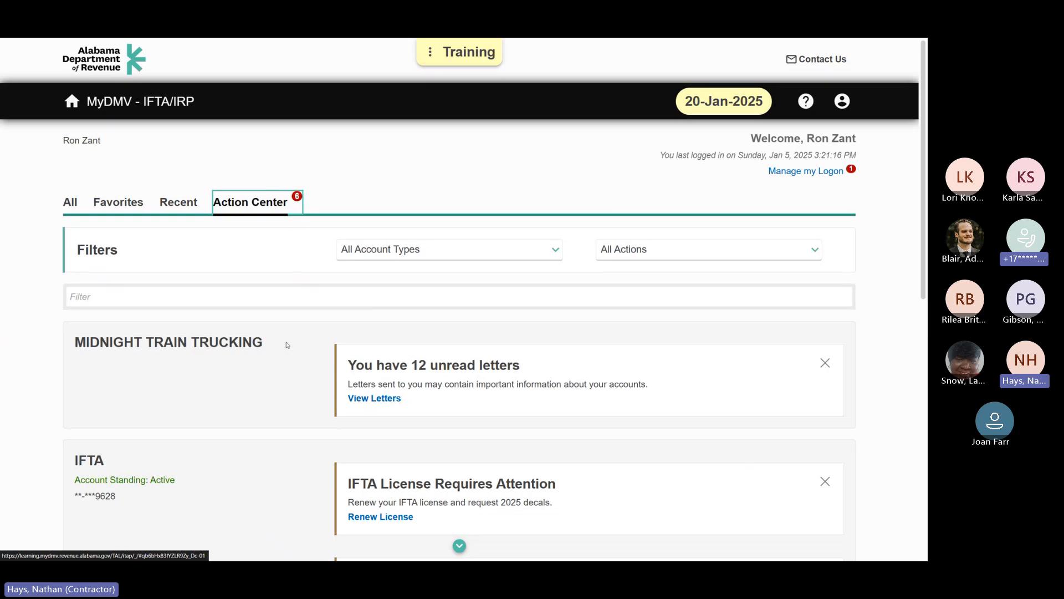
{"action": "scroll", "coordinate": [287, 345], "scroll_direction": "down", "scroll_amount": 2}
{"action": "scroll", "coordinate": [271, 355], "scroll_direction": "down", "scroll_amount": 5}
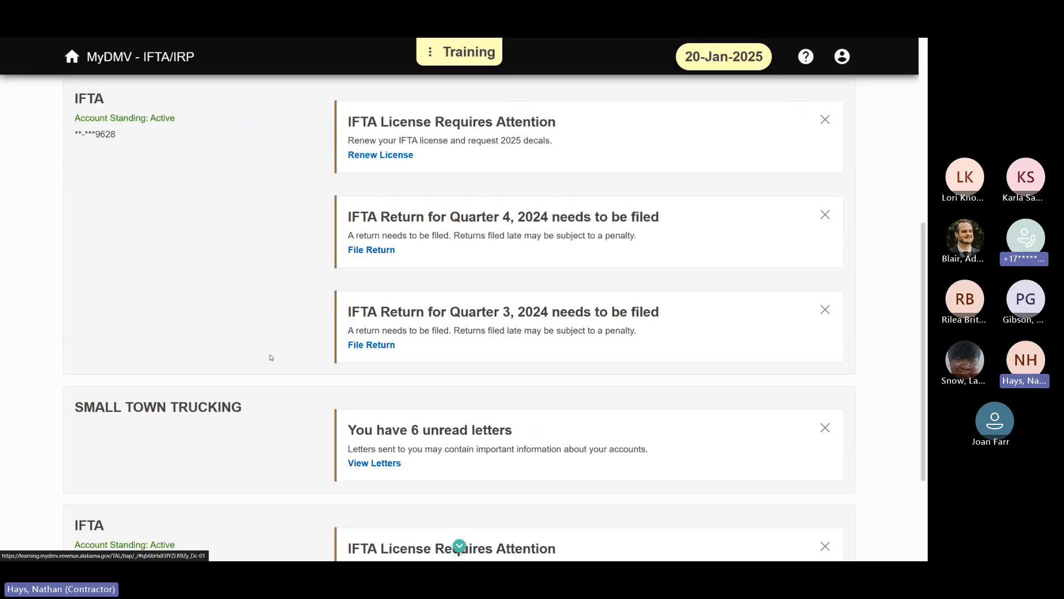
{"action": "scroll", "coordinate": [271, 357], "scroll_direction": "up", "scroll_amount": 5}
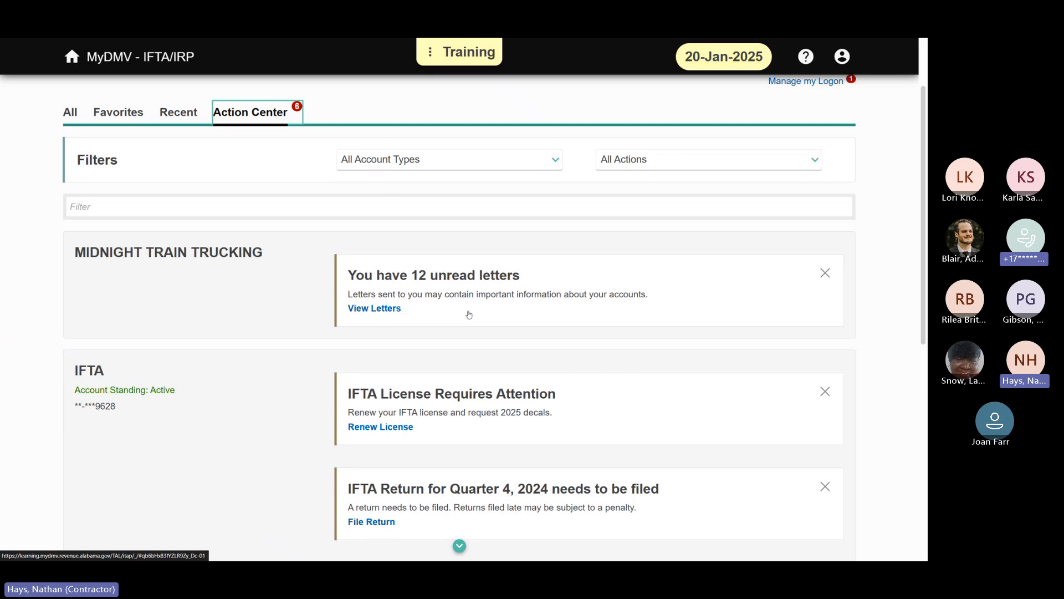
{"action": "scroll", "coordinate": [191, 337], "scroll_direction": "down", "scroll_amount": 3}
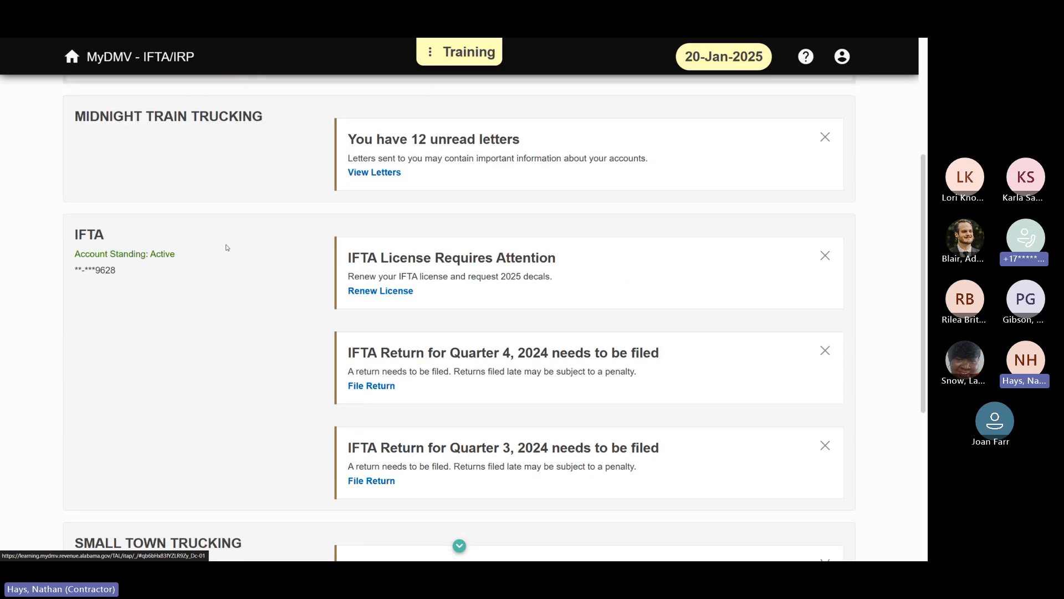
{"action": "scroll", "coordinate": [227, 260], "scroll_direction": "down", "scroll_amount": 1}
{"action": "scroll", "coordinate": [227, 247], "scroll_direction": "down", "scroll_amount": 1}
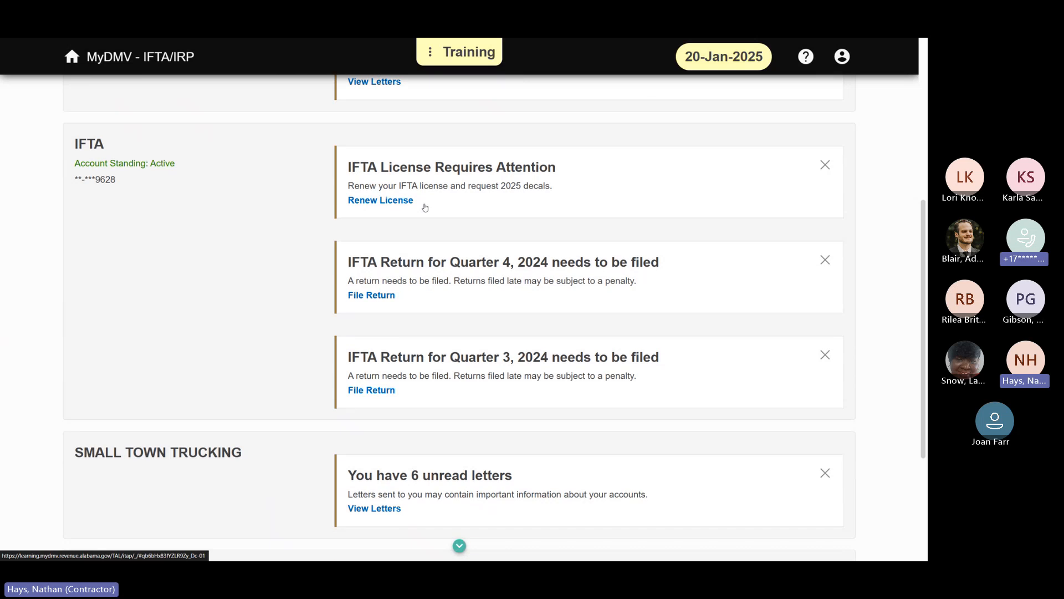
Step: Review the remaining Action Center notices through Small Town Trucking's IFTA license item
{"action": "scroll", "coordinate": [263, 219], "scroll_direction": "down", "scroll_amount": 3}
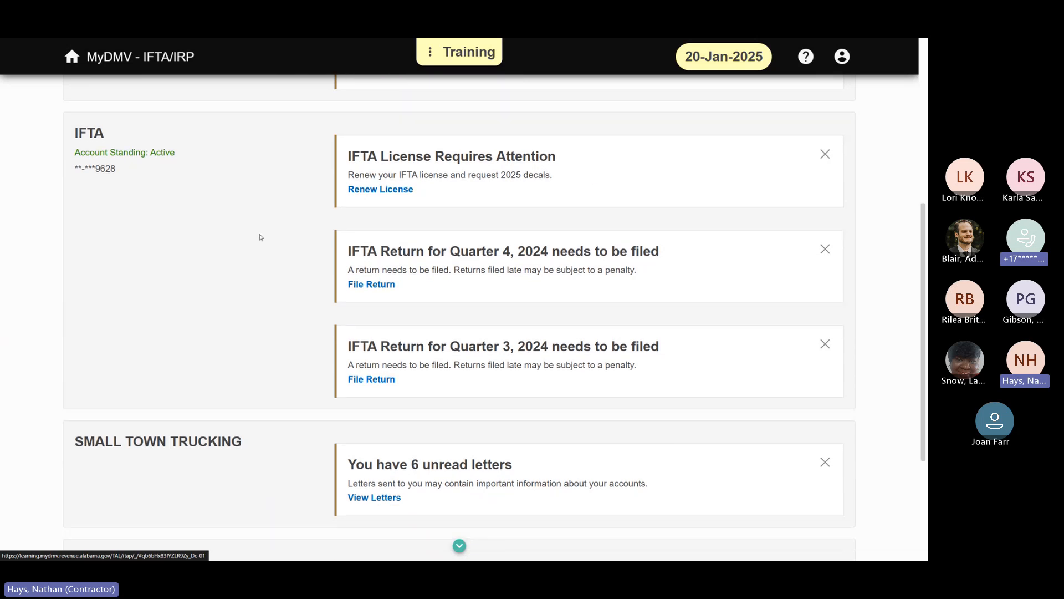
{"action": "scroll", "coordinate": [292, 201], "scroll_direction": "down", "scroll_amount": 1}
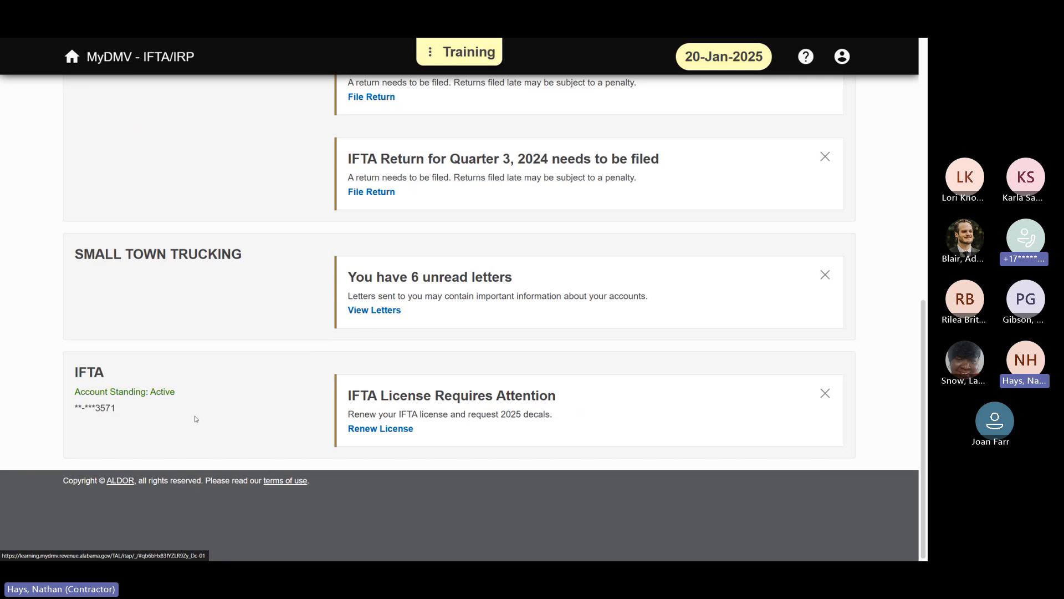
{"action": "scroll", "coordinate": [197, 422], "scroll_direction": "up", "scroll_amount": 6}
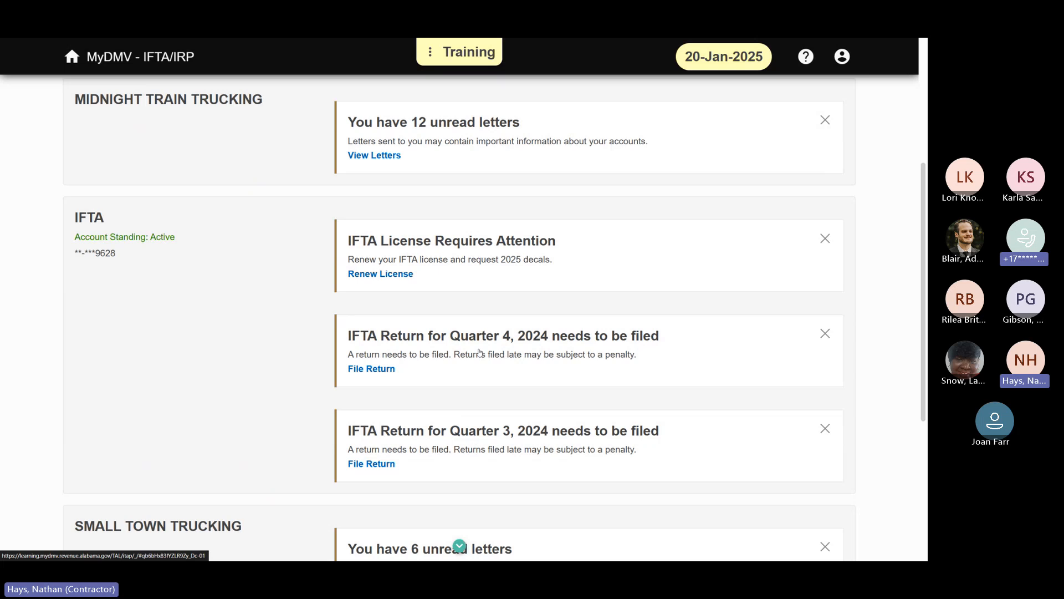
{"action": "scroll", "coordinate": [190, 373], "scroll_direction": "up", "scroll_amount": 5}
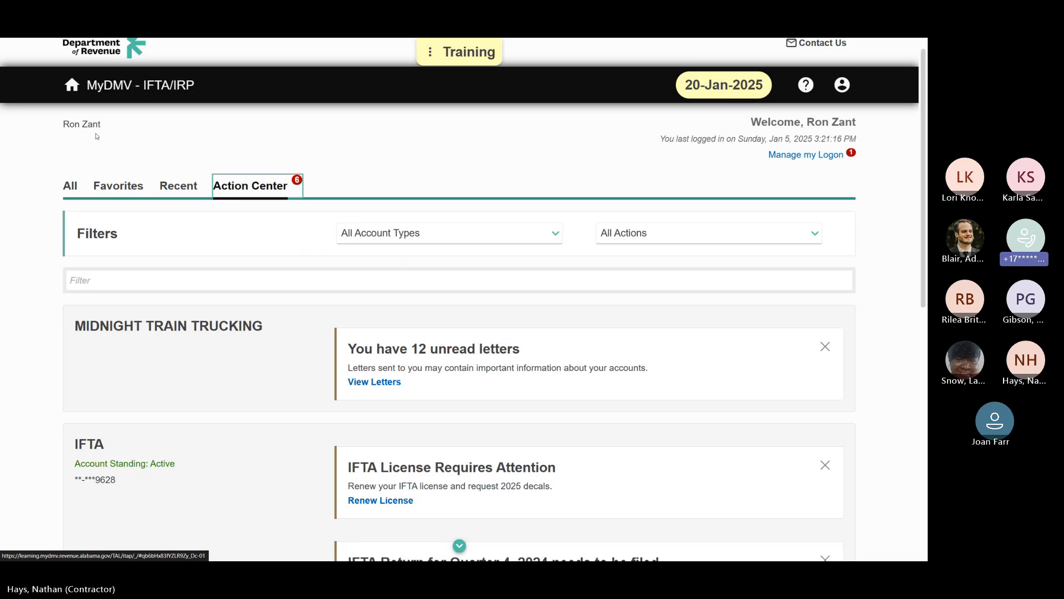
Step: Filter the full customer list by "small" and add Small Town Trucking to the favorites
{"action": "left_click", "coordinate": [64, 187]}
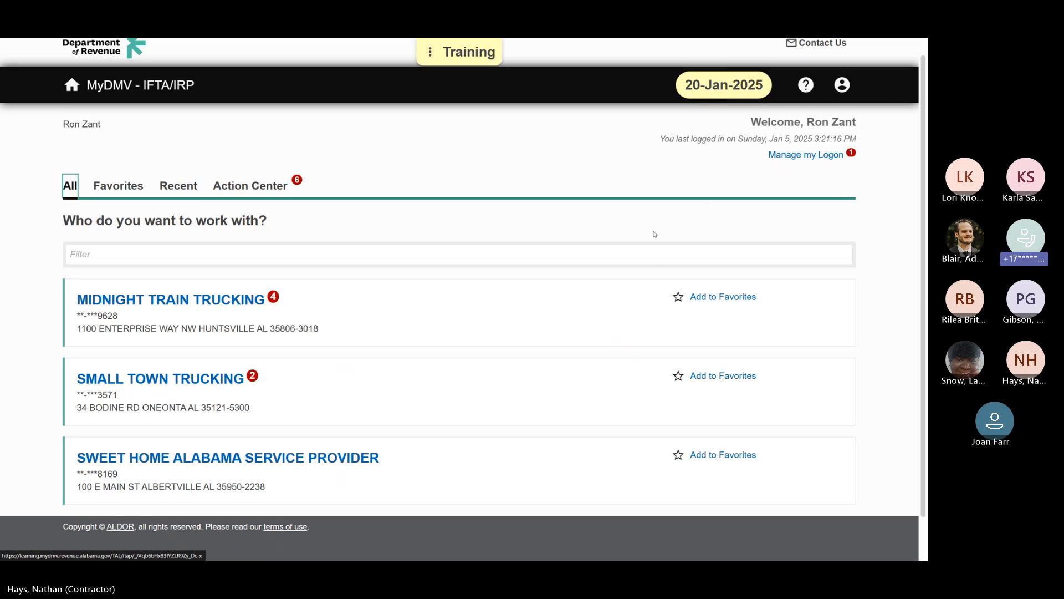
{"action": "left_click", "coordinate": [659, 257]}
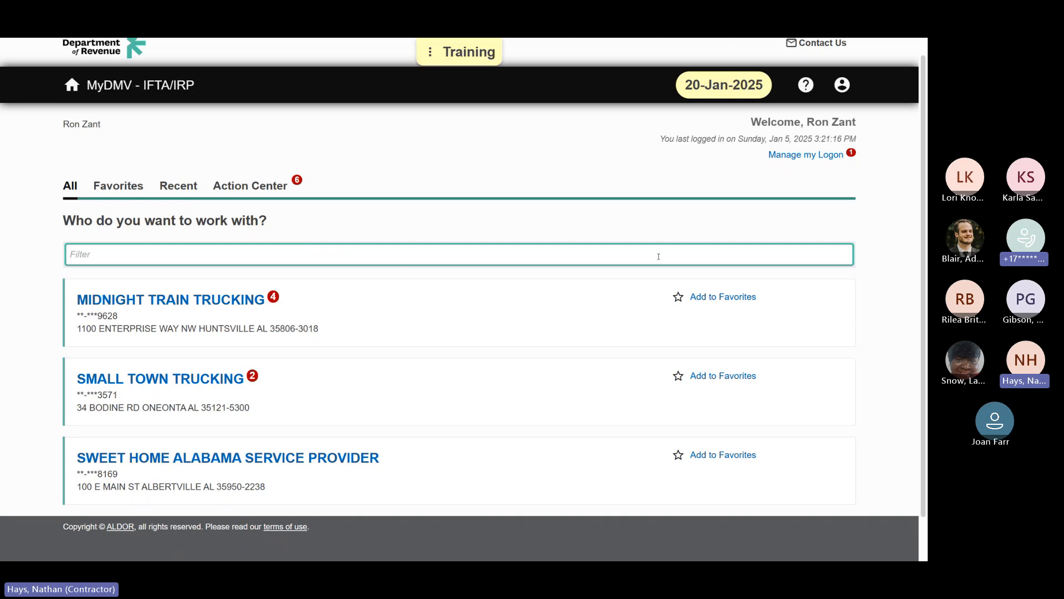
{"action": "type", "text": "small"}
{"action": "key", "text": "Return"}
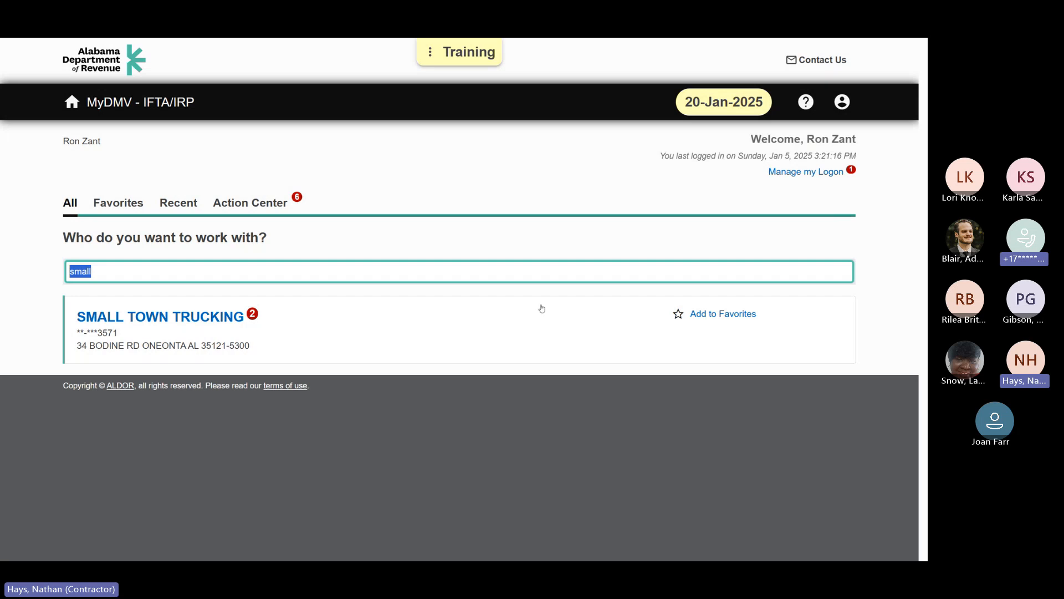
{"action": "left_click", "coordinate": [737, 314]}
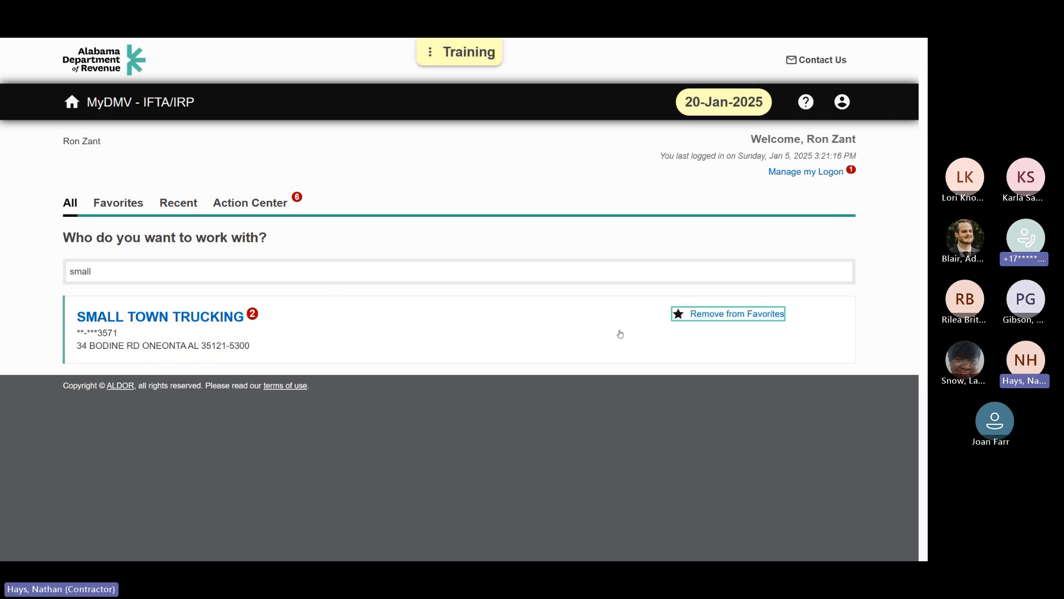
Step: Check the favorite customers and clear the "small" filter from the full customer list
{"action": "left_click", "coordinate": [127, 205]}
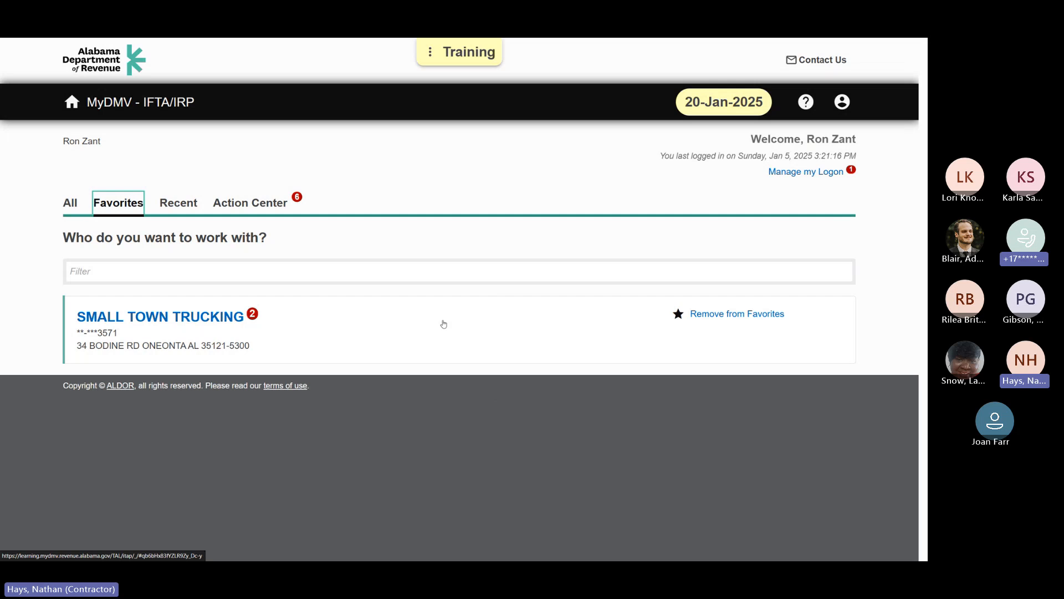
{"action": "left_click", "coordinate": [71, 209]}
{"action": "left_click", "coordinate": [124, 269]}
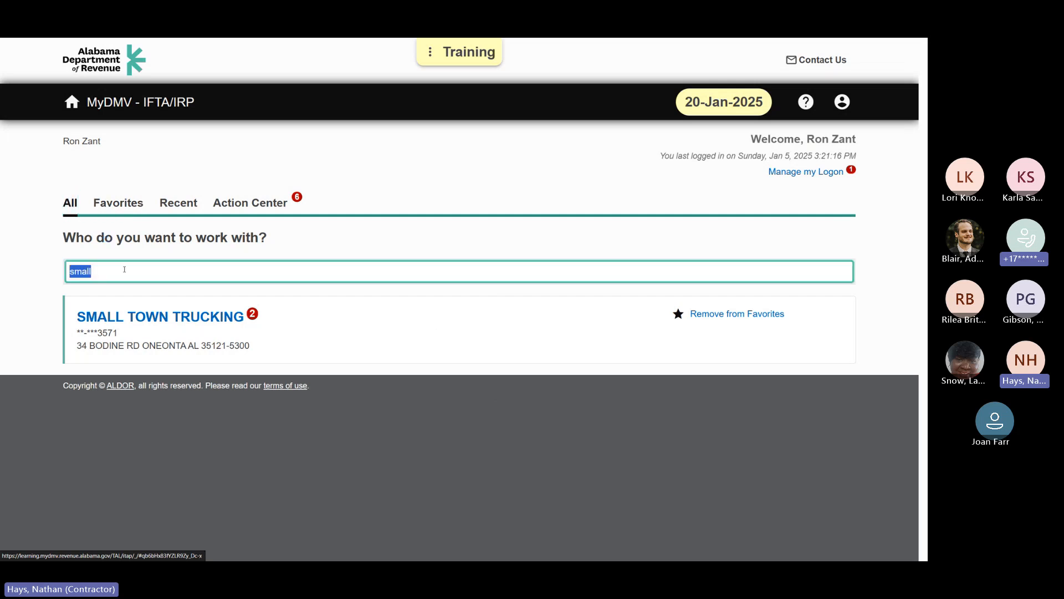
{"action": "key", "text": "BackSpace"}
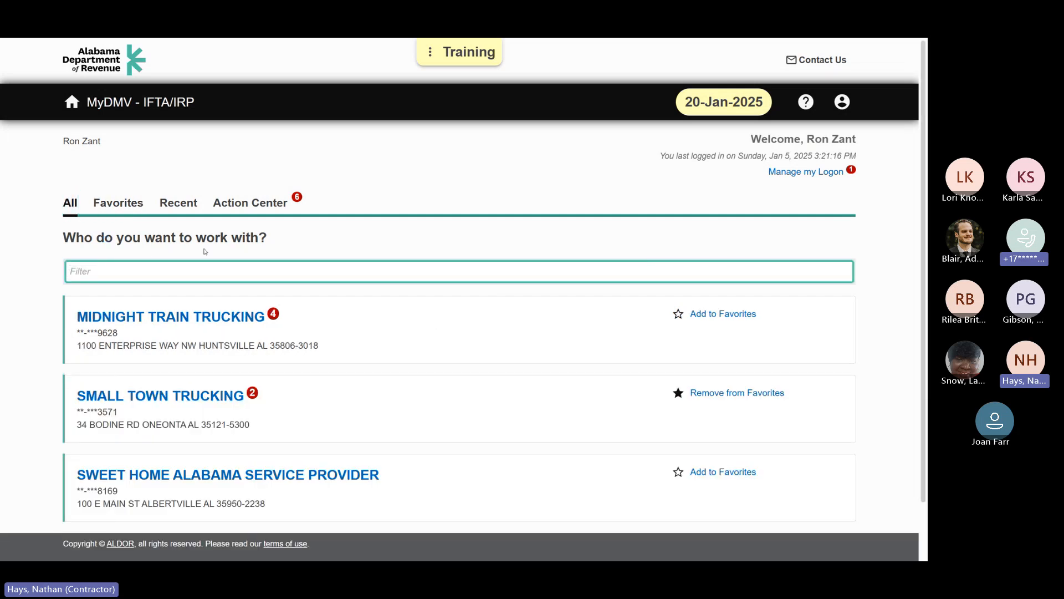
{"action": "left_click", "coordinate": [118, 203]}
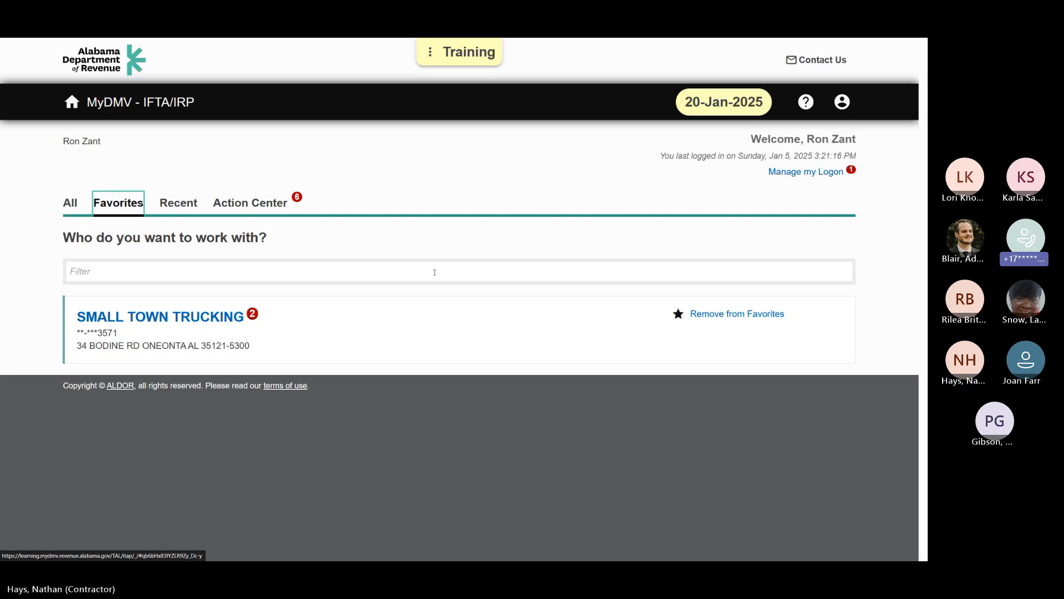
{"action": "left_click", "coordinate": [71, 203]}
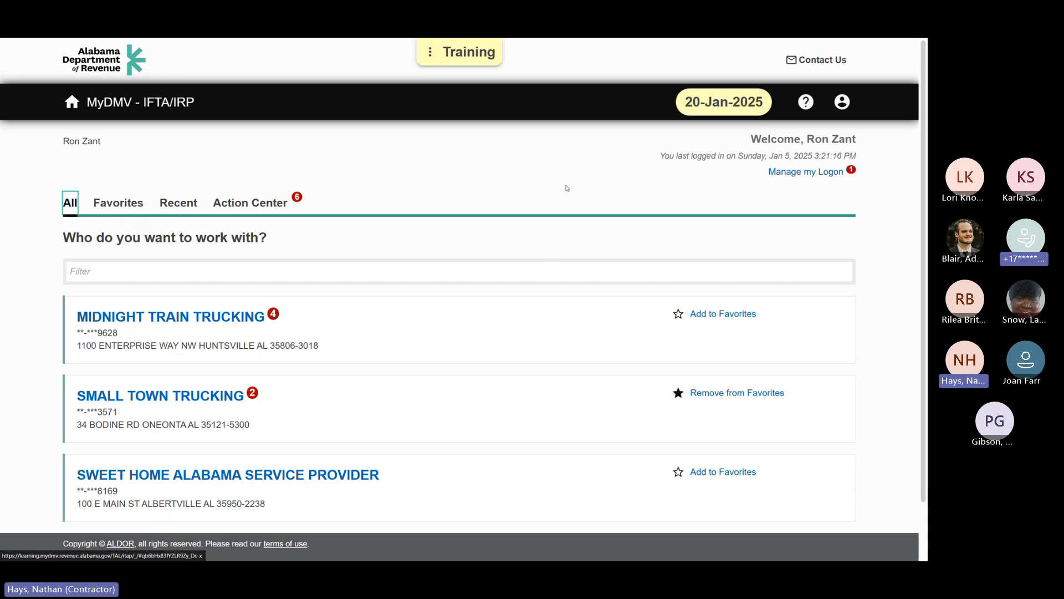
Step: Open Sweet Home Alabama Service Provider, view its business management options, and return to the customer list
{"action": "scroll", "coordinate": [566, 188], "scroll_direction": "down", "scroll_amount": 1}
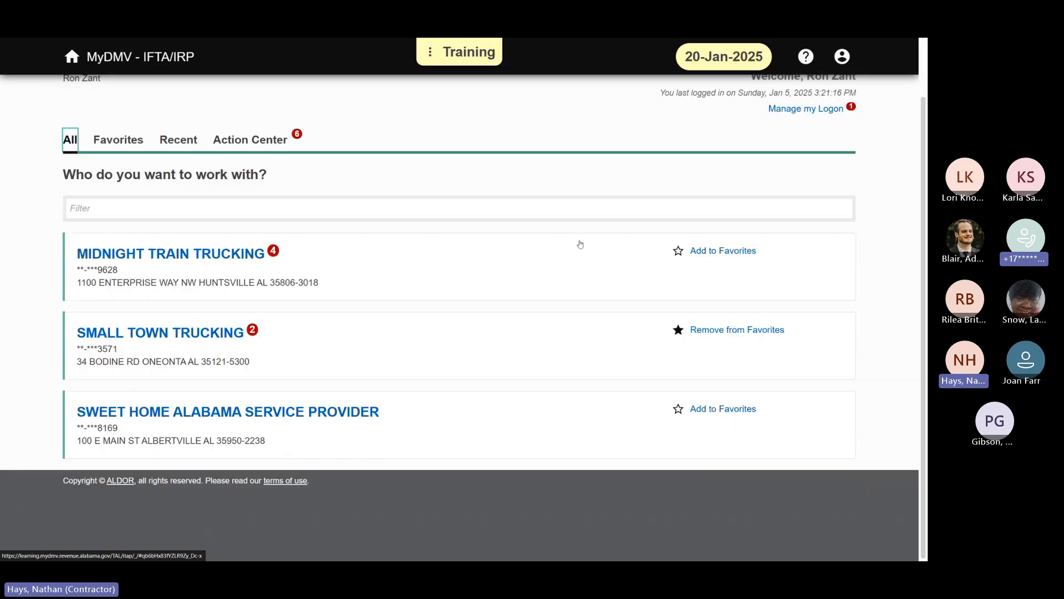
{"action": "left_click", "coordinate": [365, 410]}
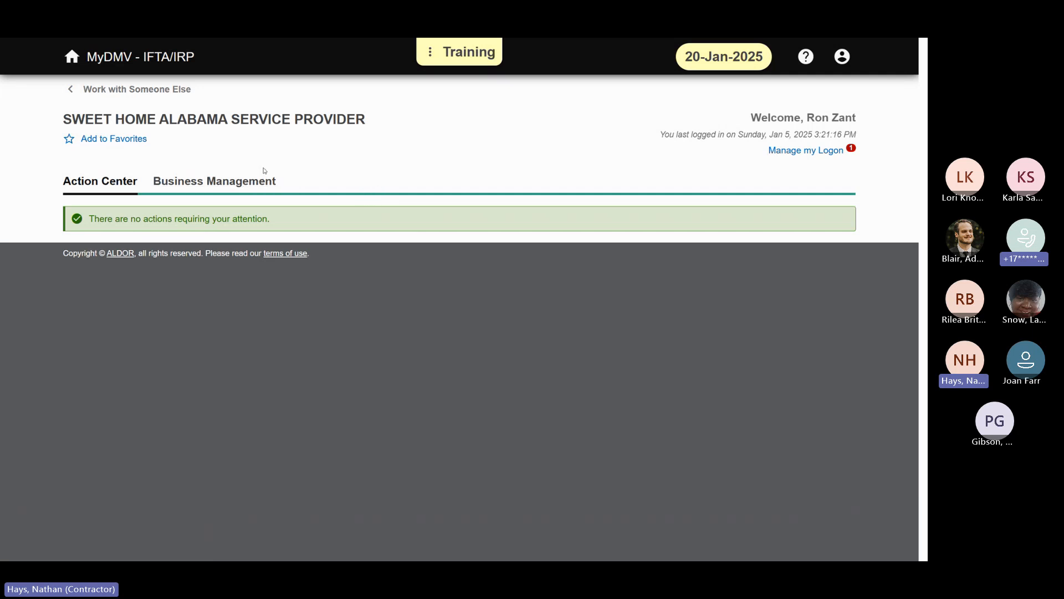
{"action": "left_click", "coordinate": [259, 186]}
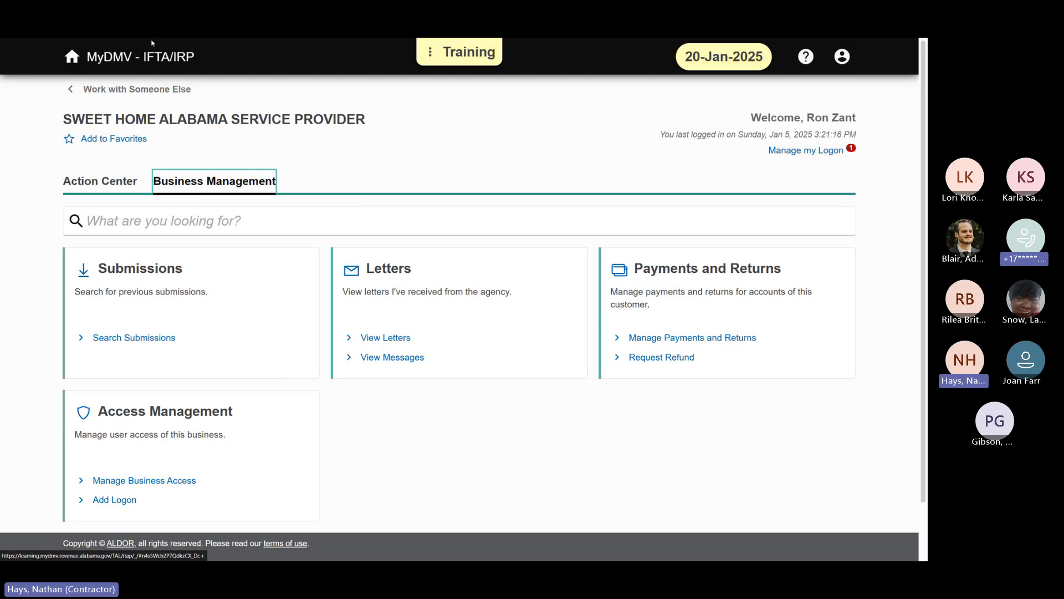
{"action": "left_click", "coordinate": [150, 94]}
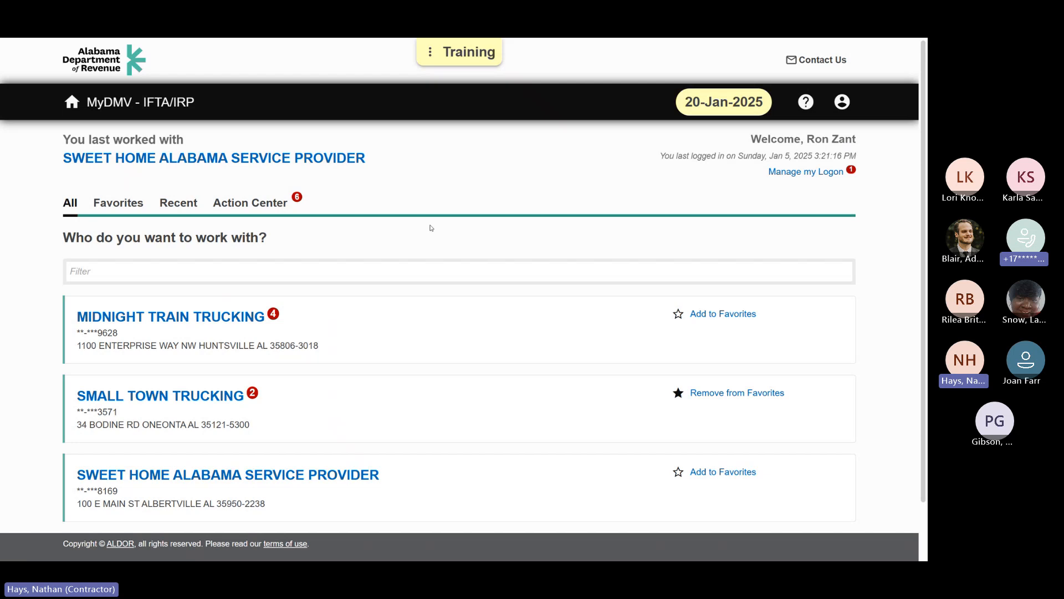
Step: Open Small Town Trucking and review the available actions, IFTA account and IRP registration and fleet in its summary
{"action": "left_click", "coordinate": [192, 400]}
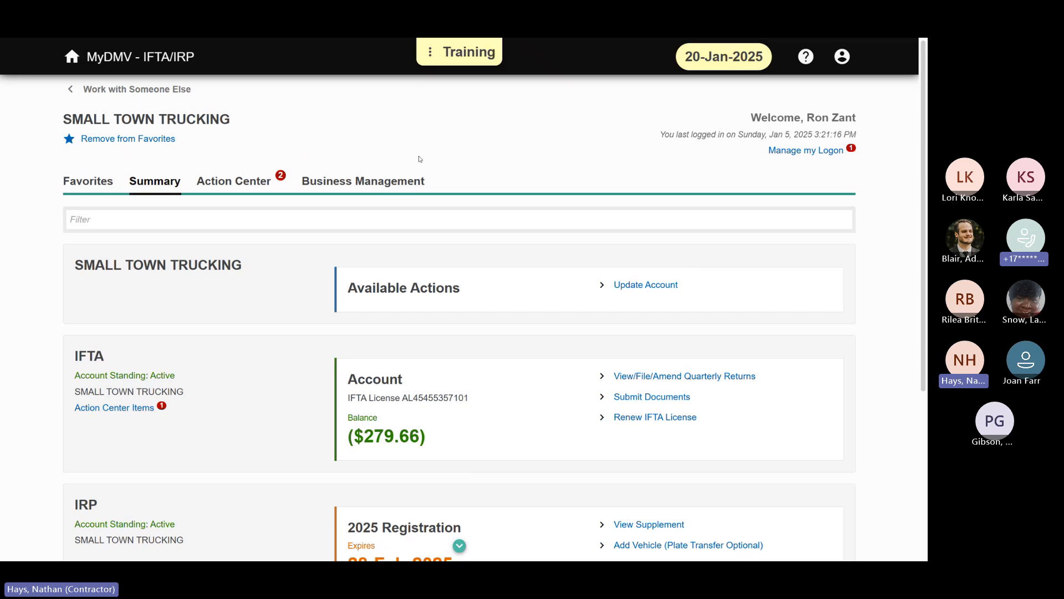
{"action": "scroll", "coordinate": [474, 172], "scroll_direction": "down", "scroll_amount": 2}
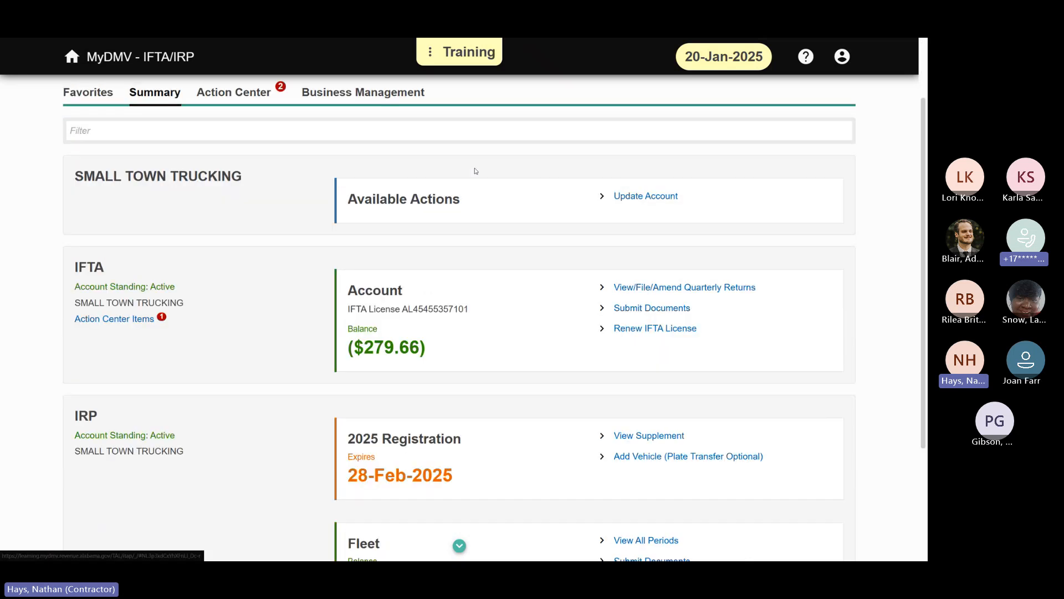
{"action": "scroll", "coordinate": [471, 166], "scroll_direction": "up", "scroll_amount": 1}
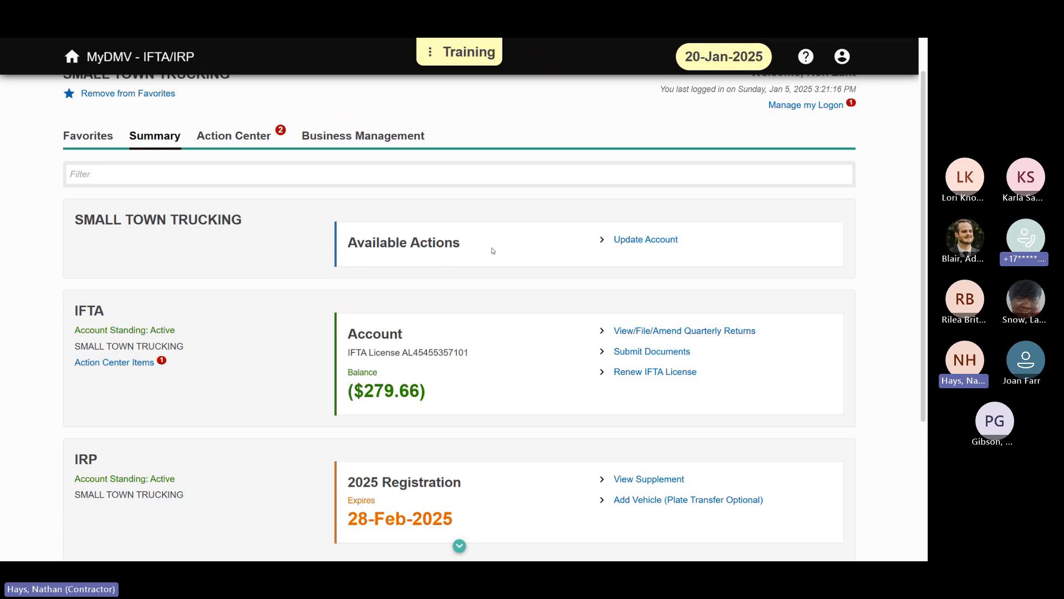
{"action": "scroll", "coordinate": [492, 250], "scroll_direction": "down", "scroll_amount": 2}
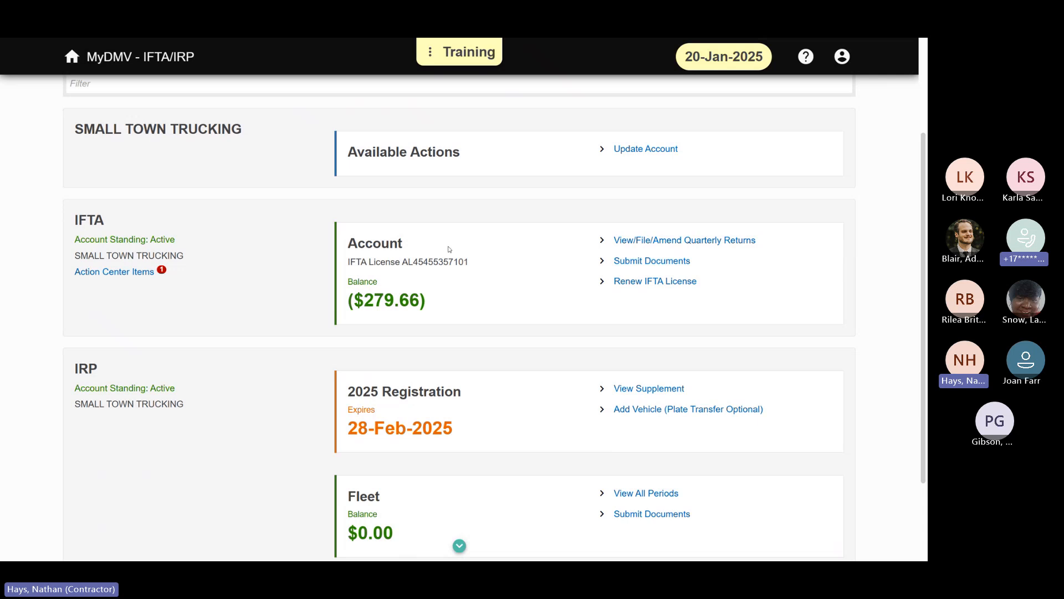
{"action": "scroll", "coordinate": [263, 341], "scroll_direction": "down", "scroll_amount": 2}
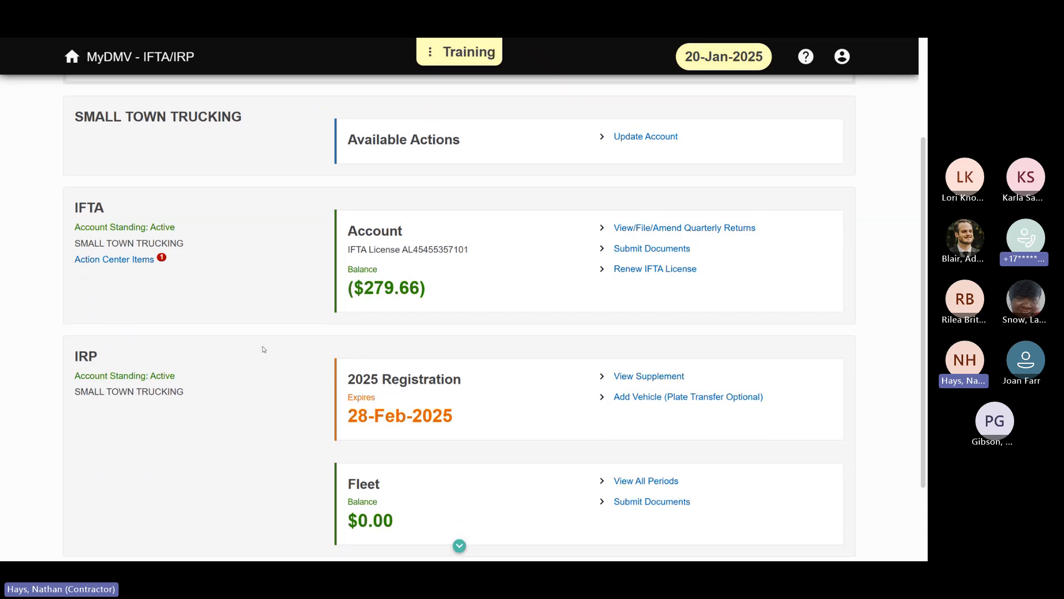
{"action": "scroll", "coordinate": [269, 327], "scroll_direction": "up", "scroll_amount": 1}
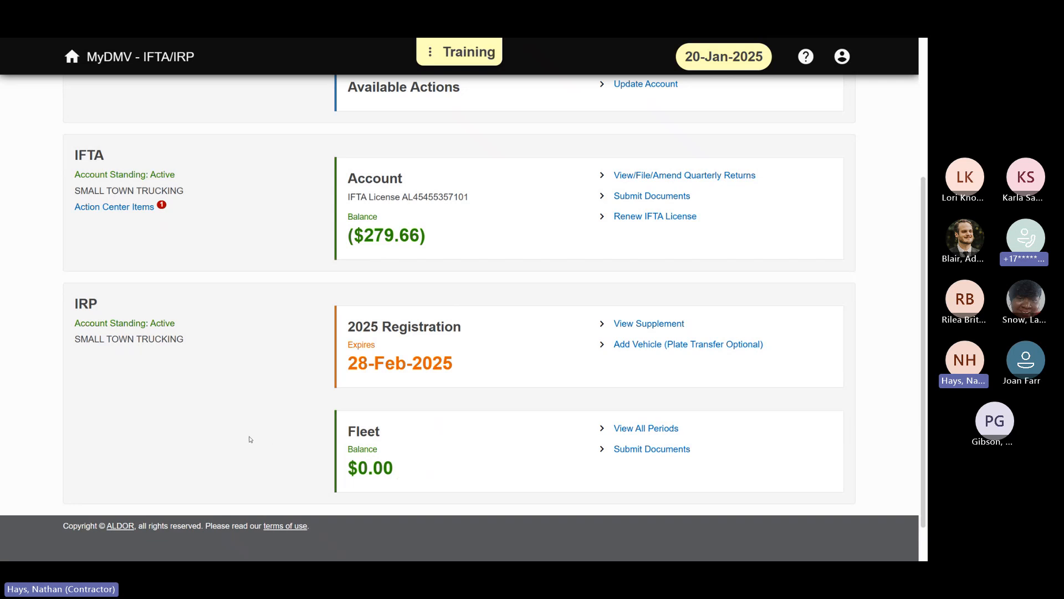
{"action": "scroll", "coordinate": [269, 475], "scroll_direction": "up", "scroll_amount": 4}
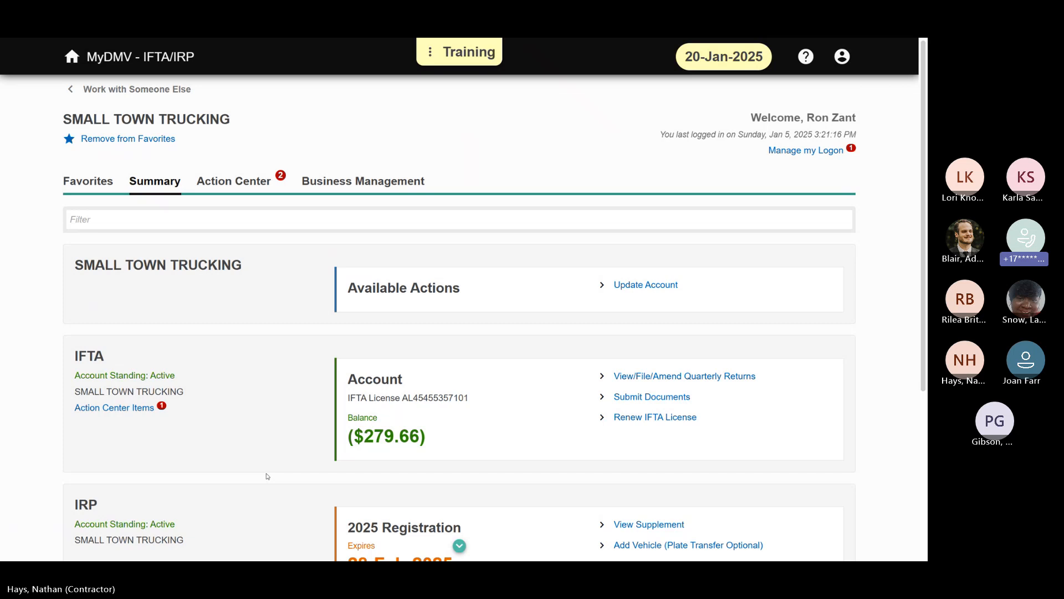
Step: View Small Town Trucking's Action Center items and business management options, then return to the customer list
{"action": "left_click", "coordinate": [249, 185]}
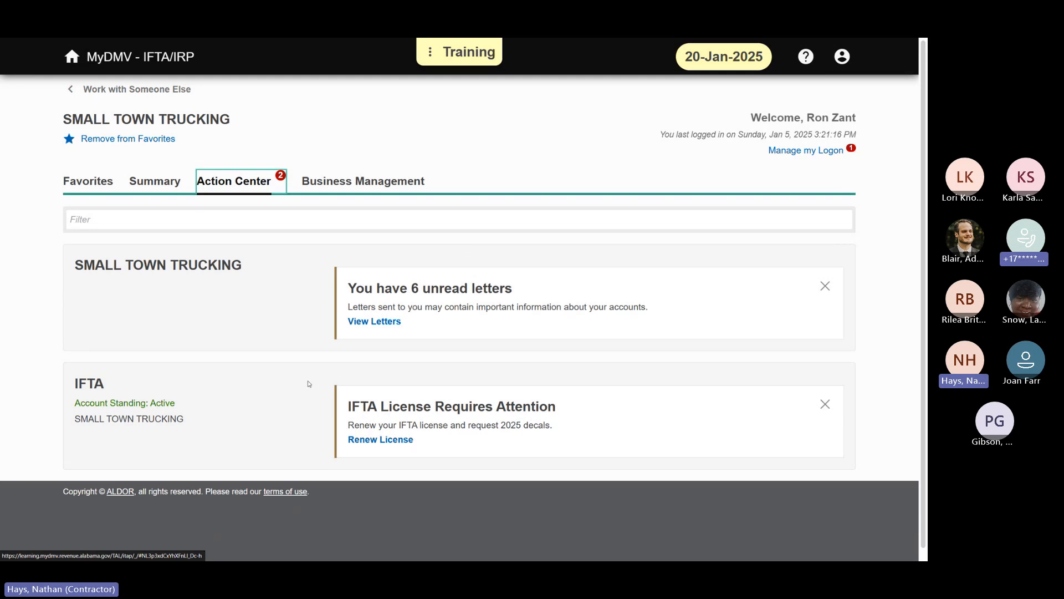
{"action": "left_click", "coordinate": [349, 187]}
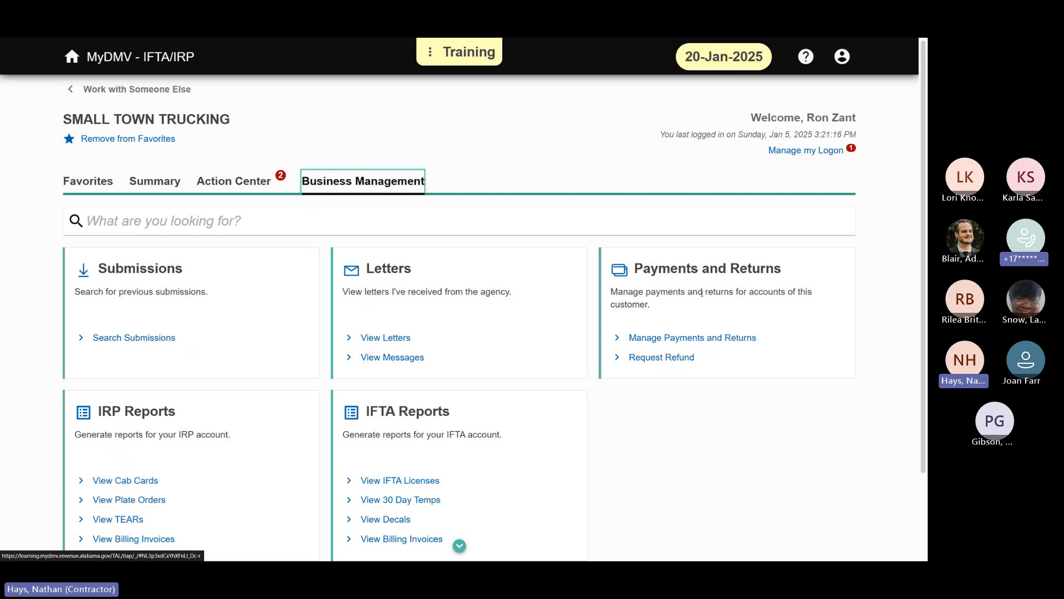
{"action": "scroll", "coordinate": [195, 368], "scroll_direction": "down", "scroll_amount": 1}
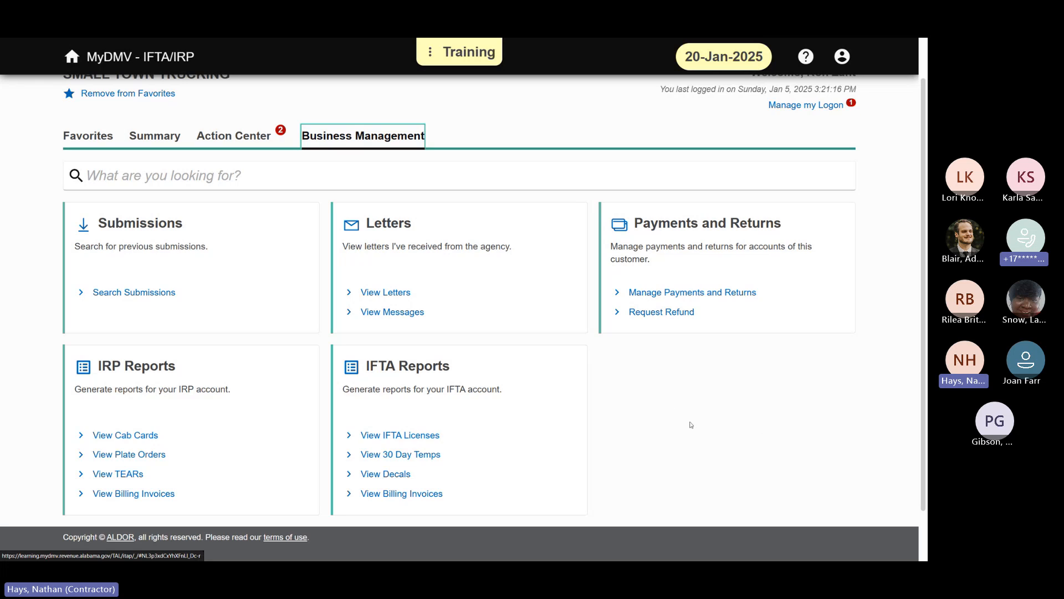
{"action": "scroll", "coordinate": [681, 416], "scroll_direction": "up", "scroll_amount": 1}
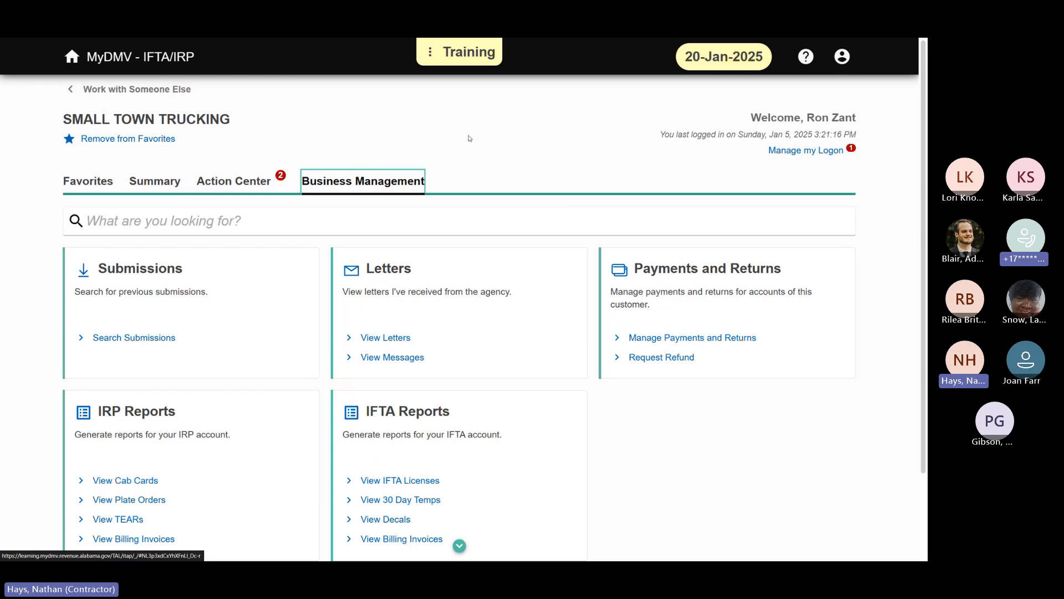
{"action": "left_click", "coordinate": [143, 94]}
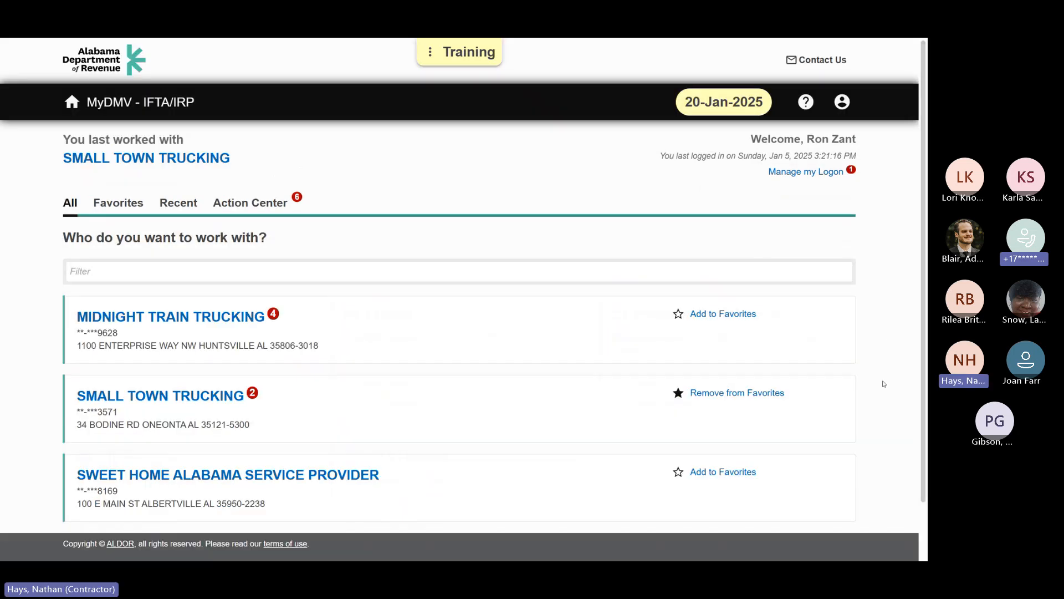
Step: Open Sweet Home Alabama Service Provider's business management options and start adding a logon for someone else
{"action": "scroll", "coordinate": [883, 384], "scroll_direction": "down", "scroll_amount": 1}
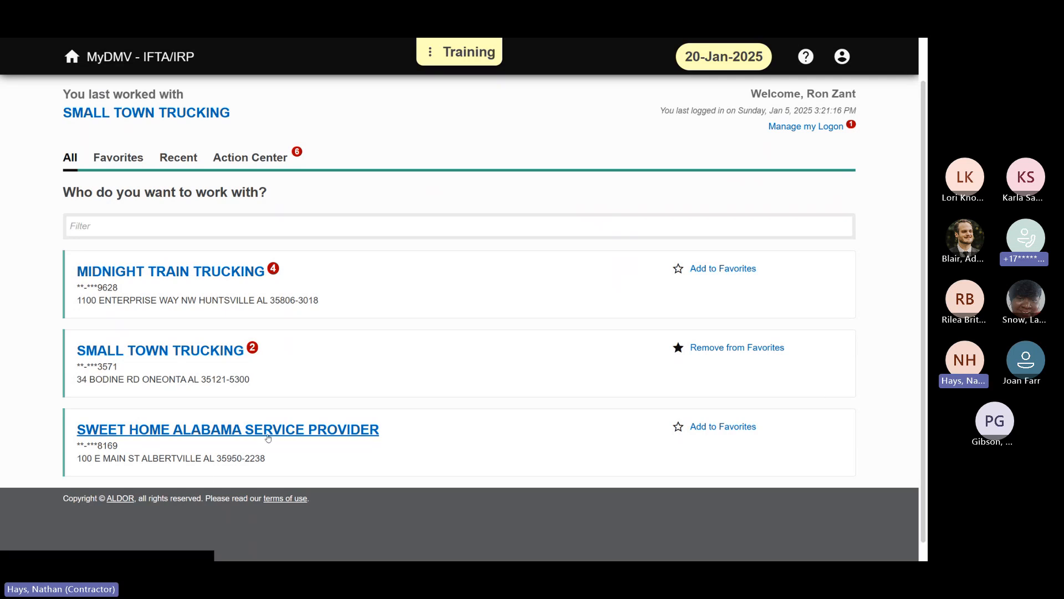
{"action": "left_click", "coordinate": [292, 435]}
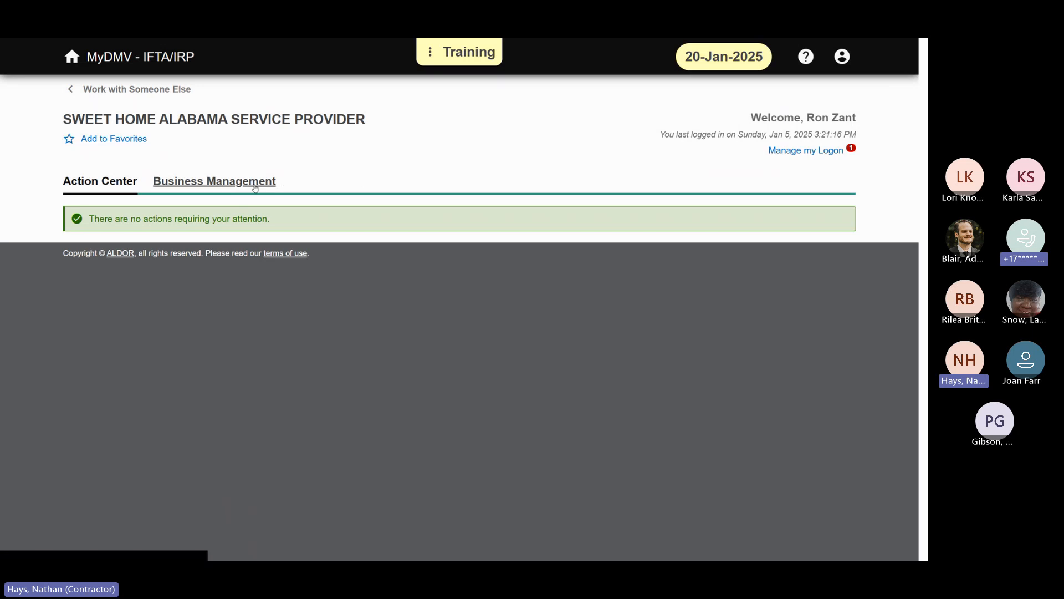
{"action": "left_click", "coordinate": [275, 184]}
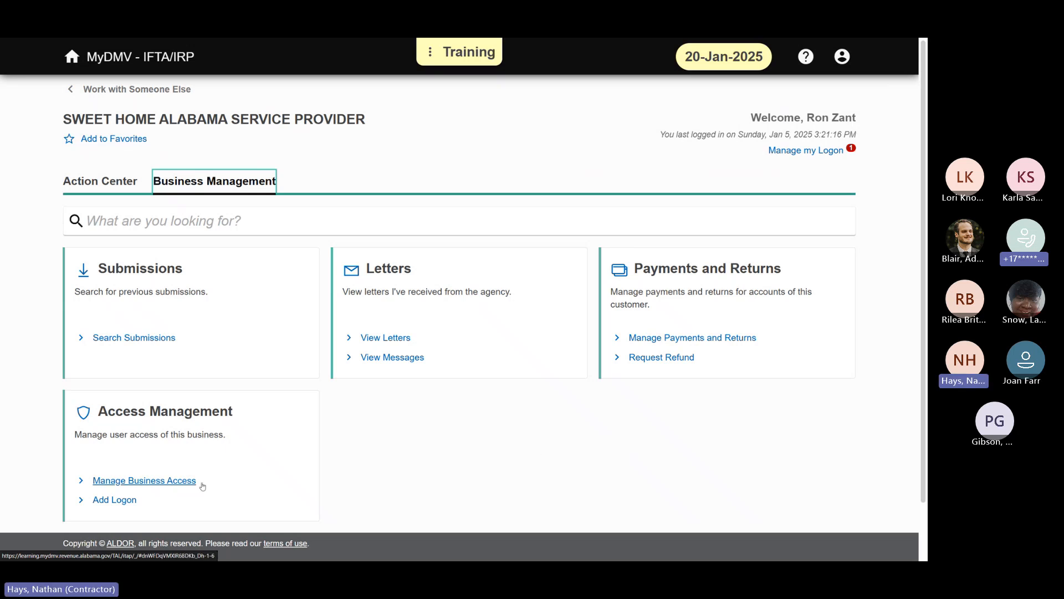
{"action": "left_click", "coordinate": [124, 501]}
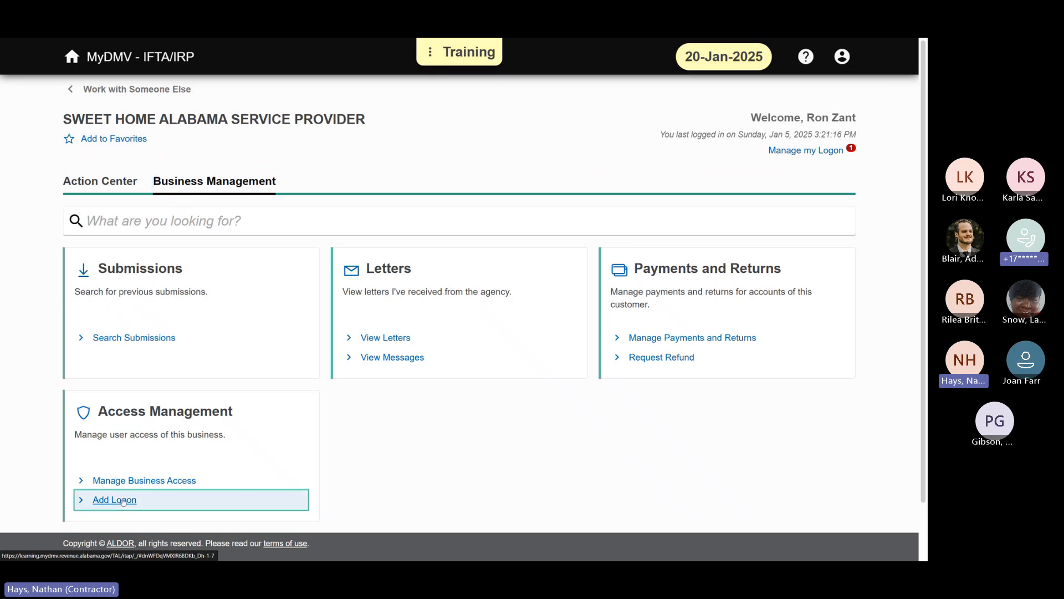
{"action": "left_click", "coordinate": [384, 259]}
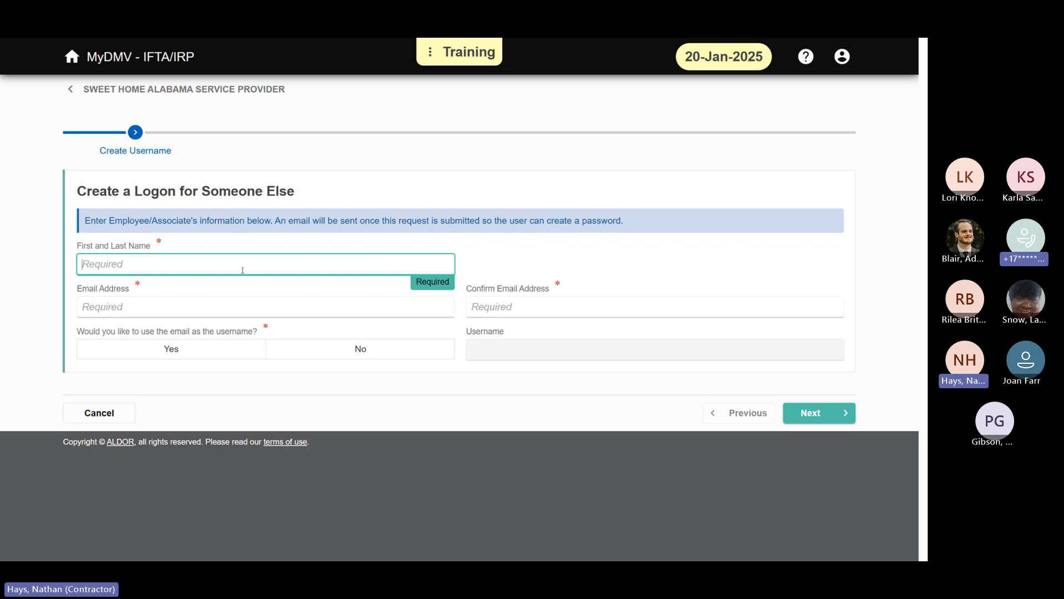
{"action": "type", "text": "J"}
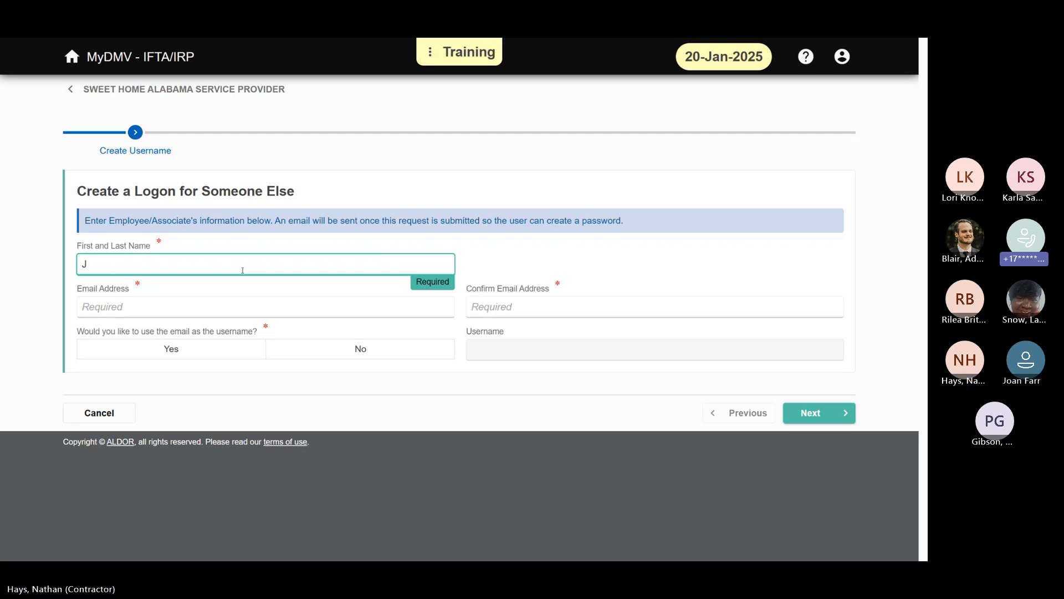
{"action": "type", "text": "ZANT@TEST.COM"}
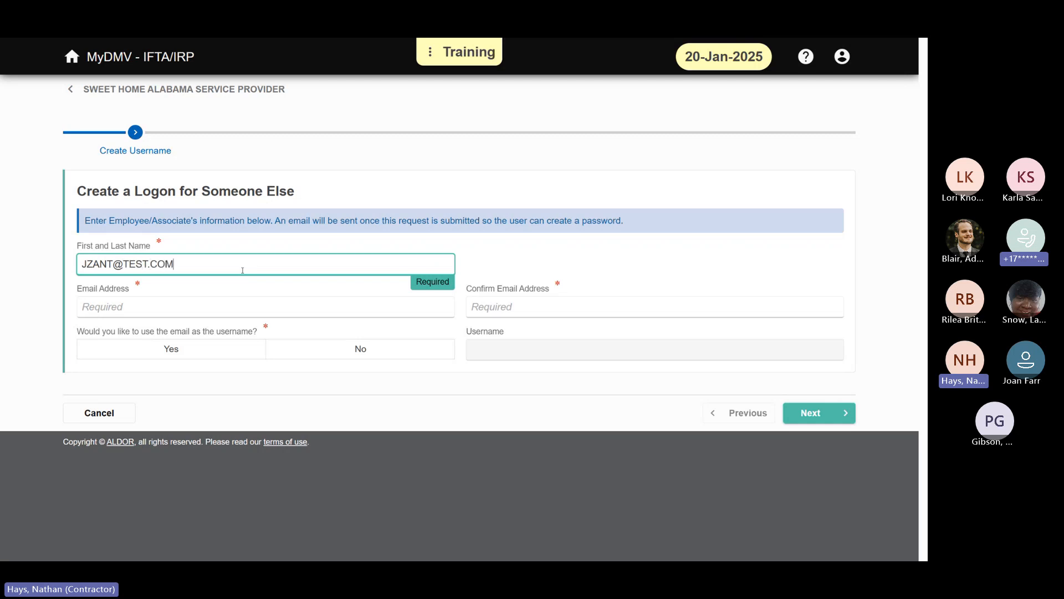
{"action": "key", "text": "Tab"}
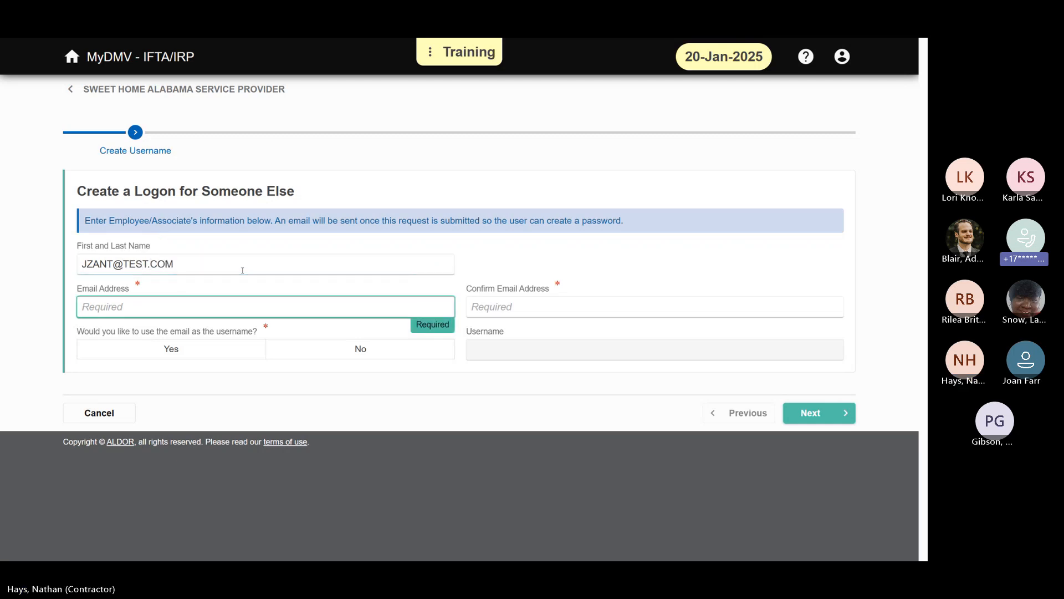
{"action": "type", "text": "JZANT@TEST."}
{"action": "key", "text": "shift+Tab"}
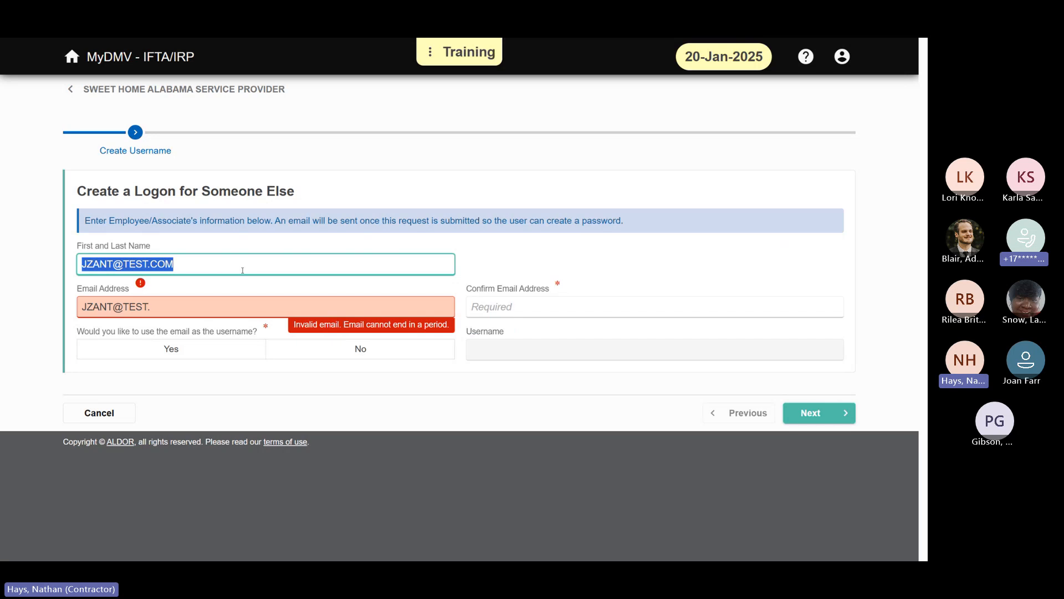
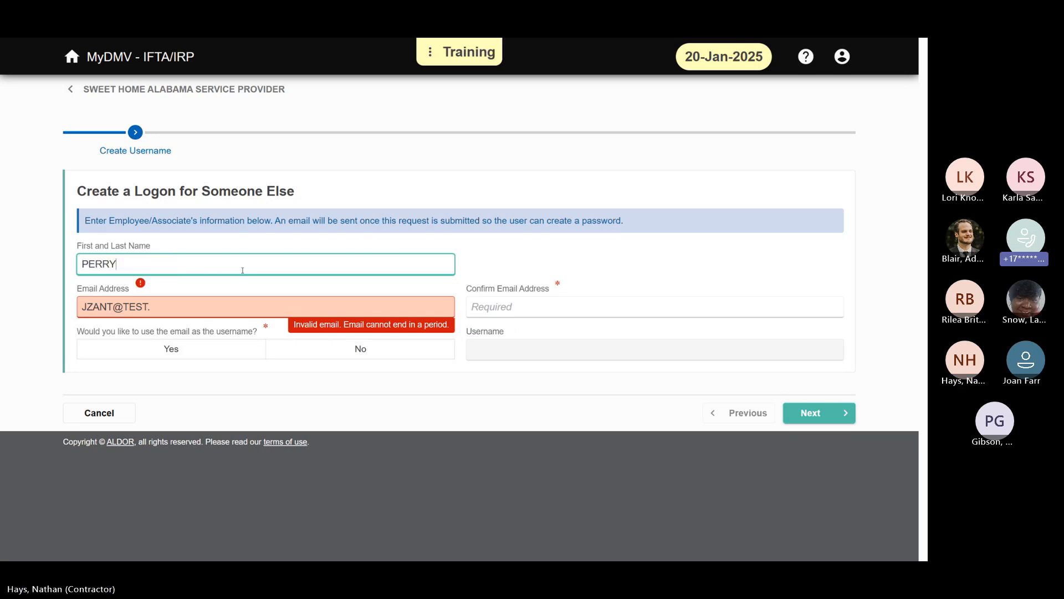
Step: Enter the employee's first and last name, then fill in and confirm the employee's e-mail address
{"action": "key", "text": "Tab"}
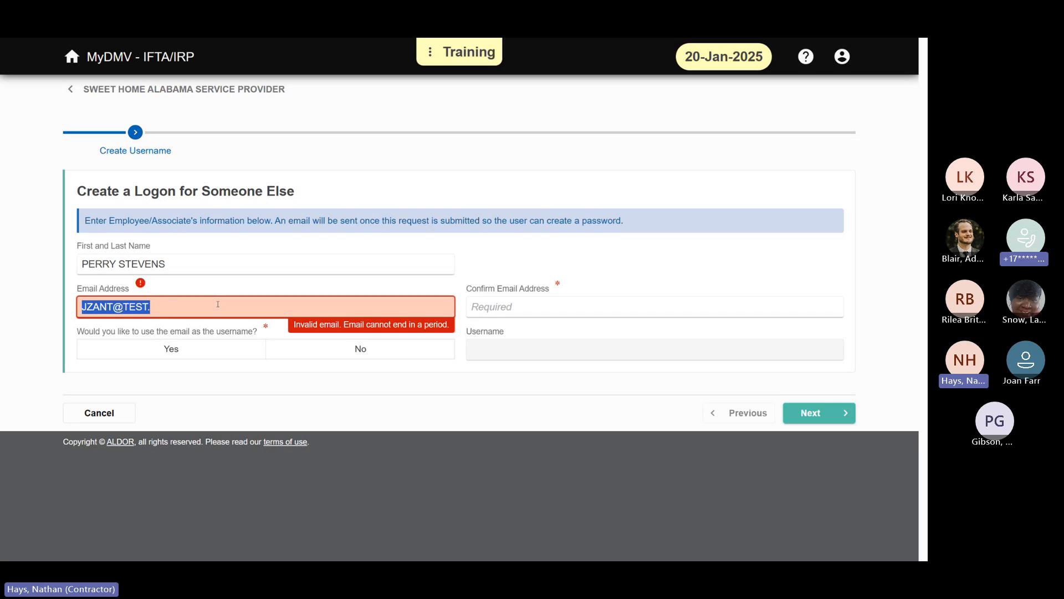
{"action": "type", "text": "P"}
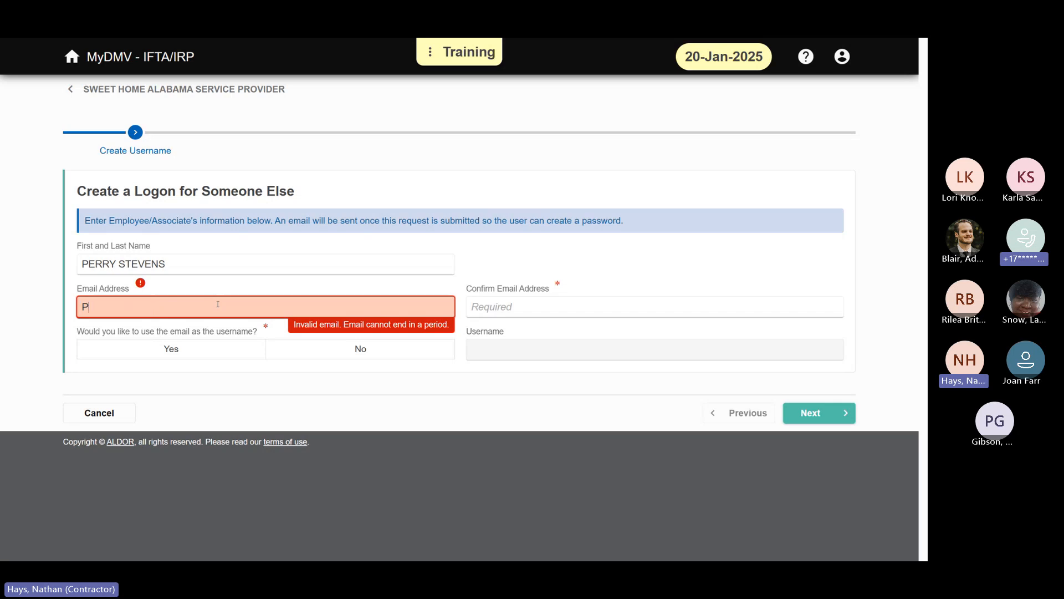
{"action": "type", "text": "STEVENS"}
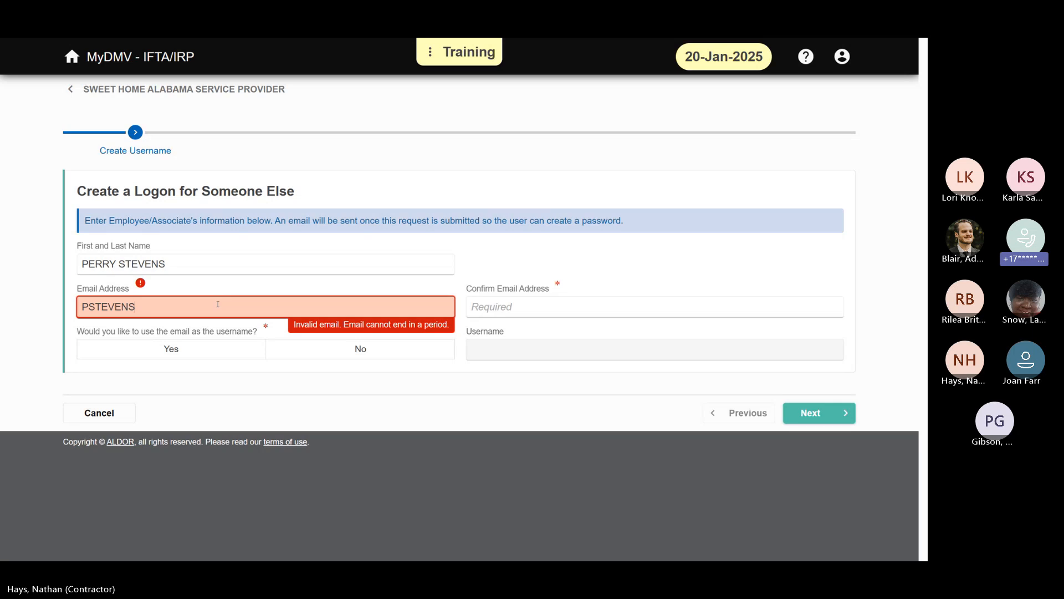
{"action": "type", "text": "@TEST.COM"}
{"action": "key", "text": "Tab"}
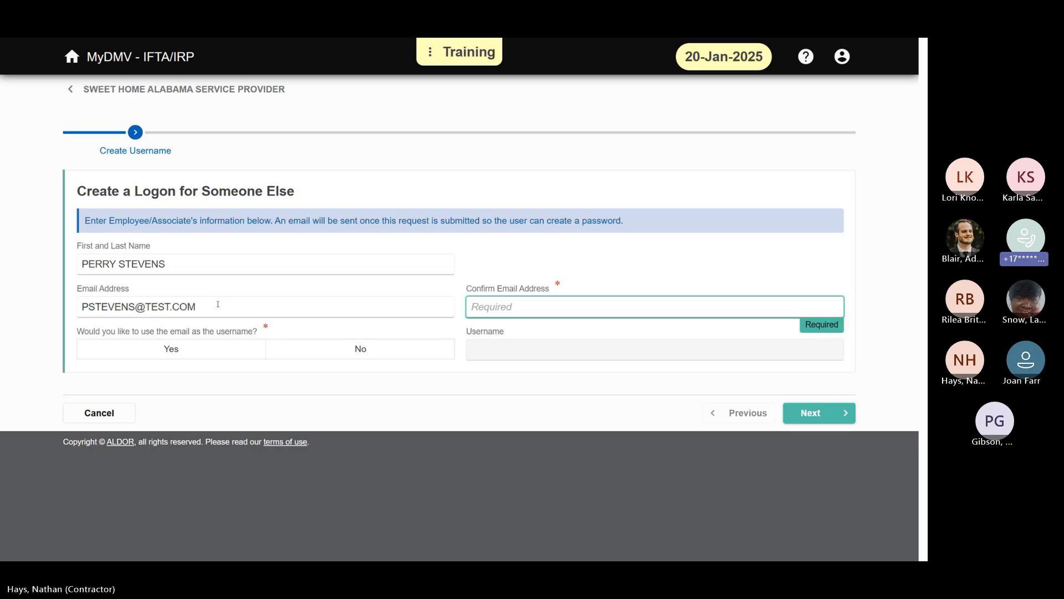
{"action": "type", "text": "PSTEVENS@TEST.COM"}
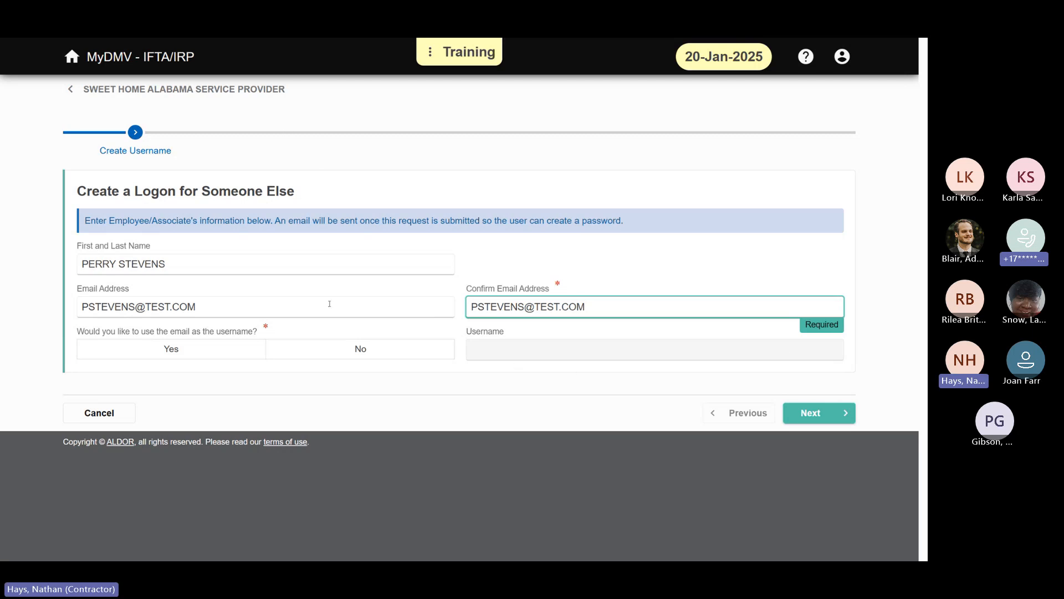
Step: Decline using the e-mail as the username, enter the employee's custom username instead, and continue to customer access
{"action": "triple_click", "coordinate": [290, 314]}
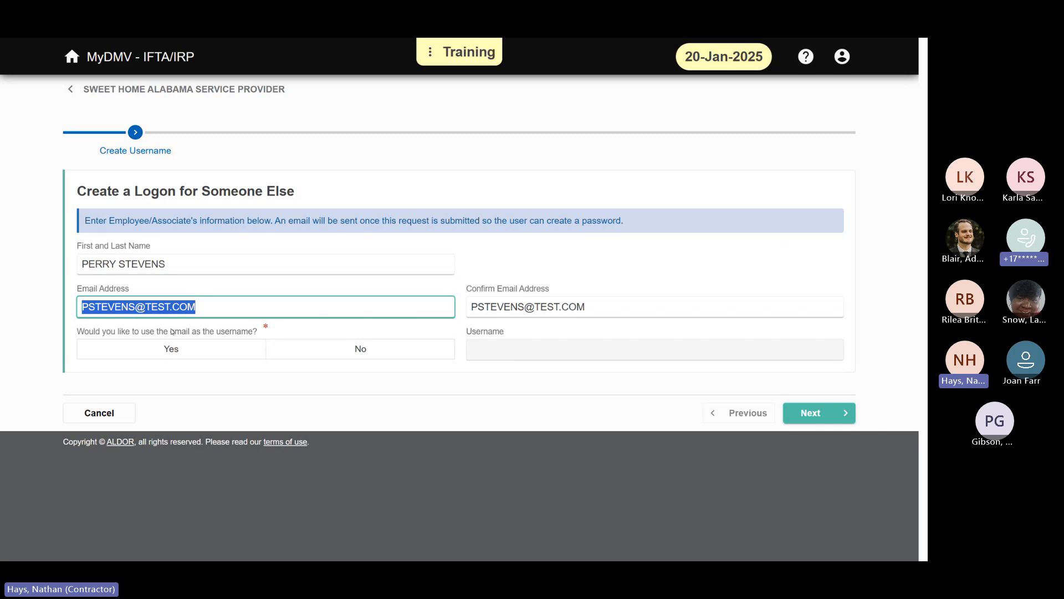
{"action": "left_click", "coordinate": [172, 348]}
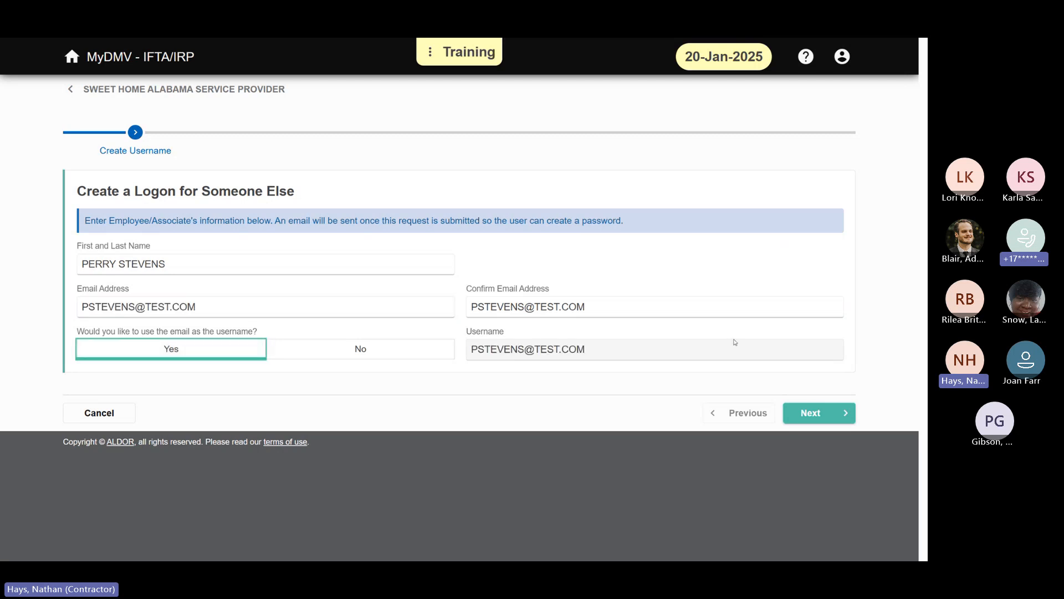
{"action": "left_click", "coordinate": [402, 348]}
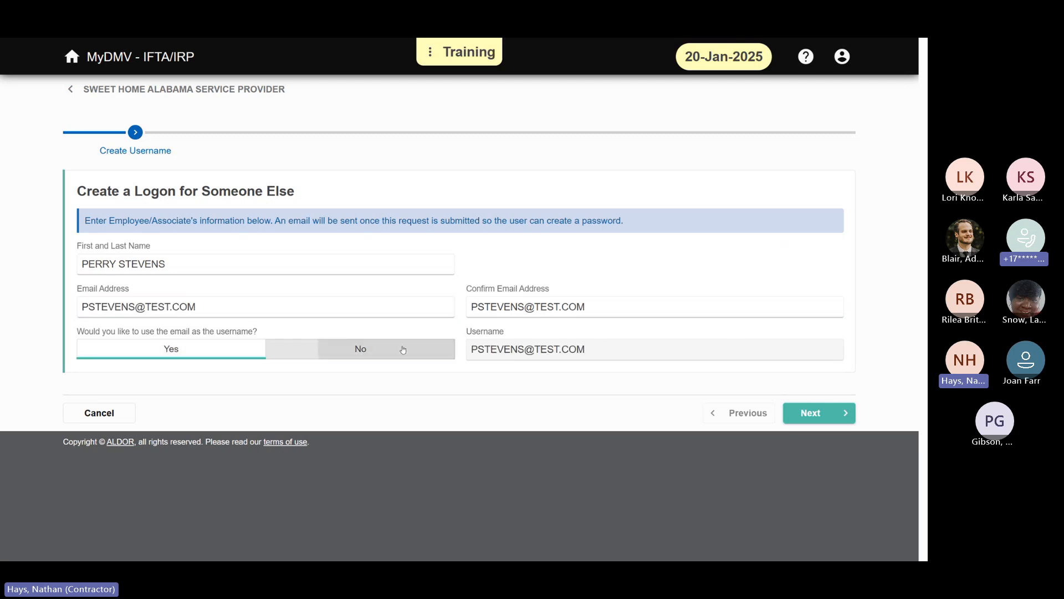
{"action": "left_click_drag", "start_coordinate": [471, 350], "coordinate": [576, 349]}
{"action": "type", "text": "PERR"}
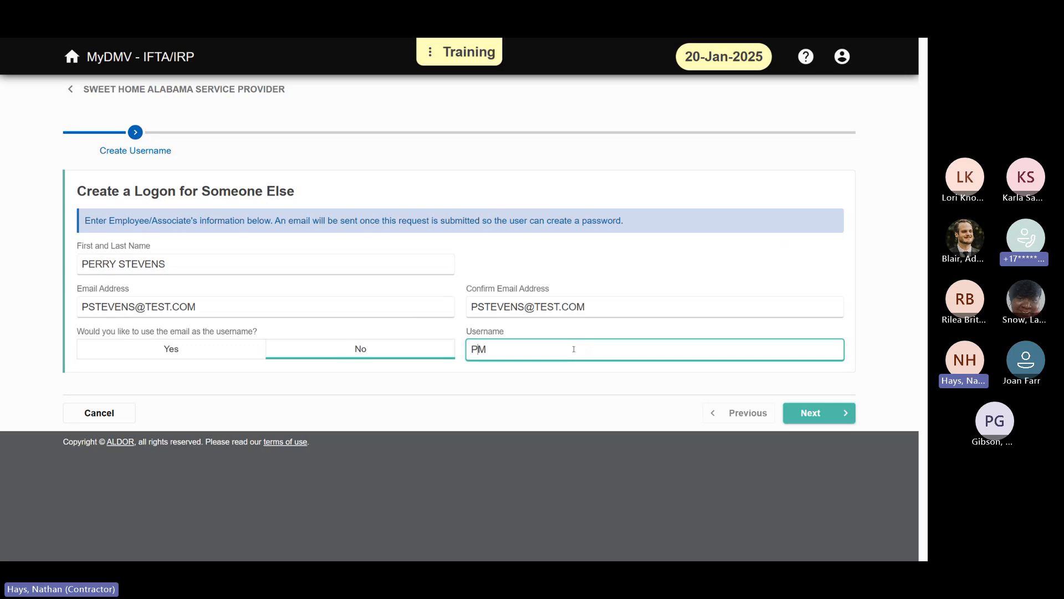
{"action": "type", "text": "Y"}
{"action": "key", "text": "Delete"}
{"action": "left_click", "coordinate": [589, 411]}
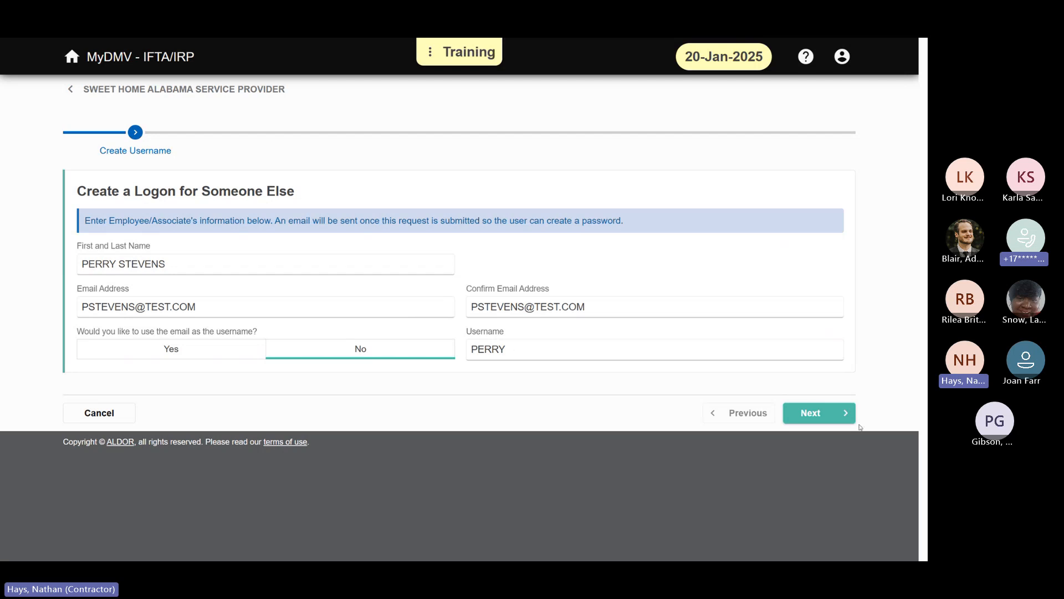
{"action": "left_click", "coordinate": [842, 412]}
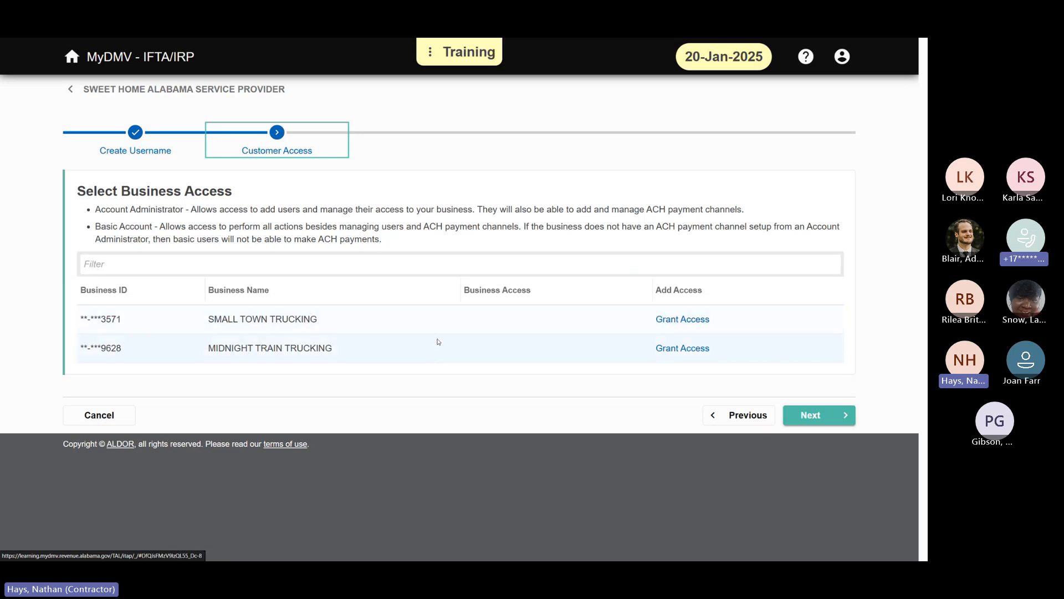
Step: Grant the new logon Basic Account Access to Small Town Trucking and Midnight Train Trucking, and proceed past customer access
{"action": "left_click", "coordinate": [696, 324]}
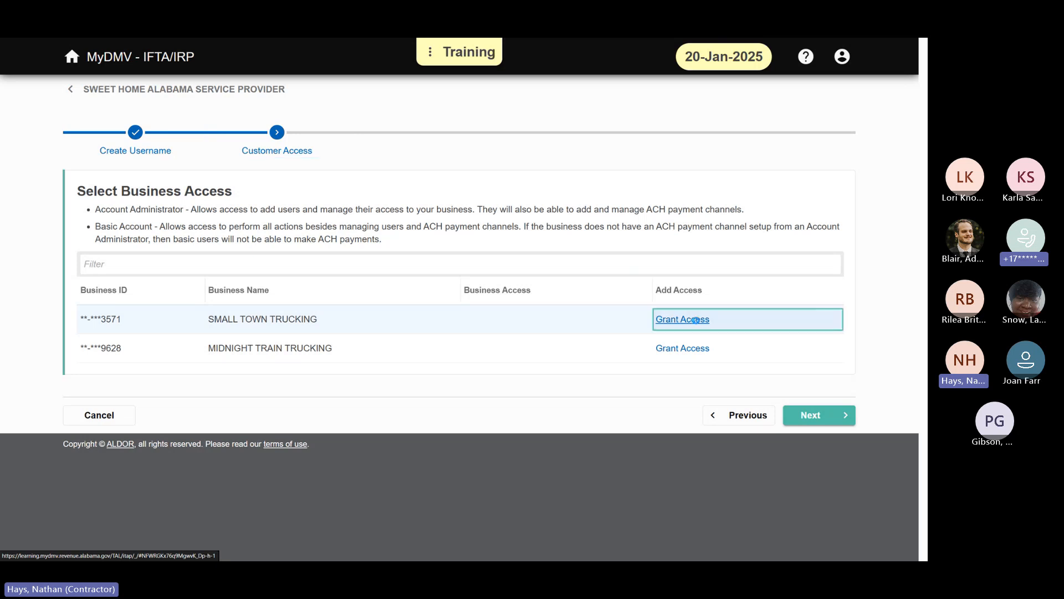
{"action": "left_click", "coordinate": [697, 355]}
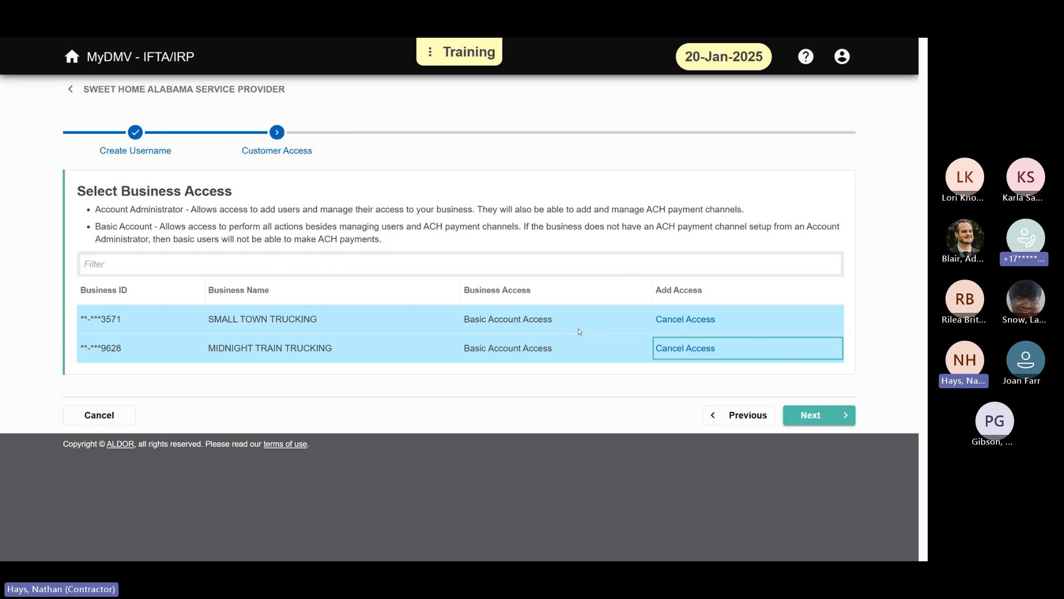
{"action": "left_click", "coordinate": [841, 418]}
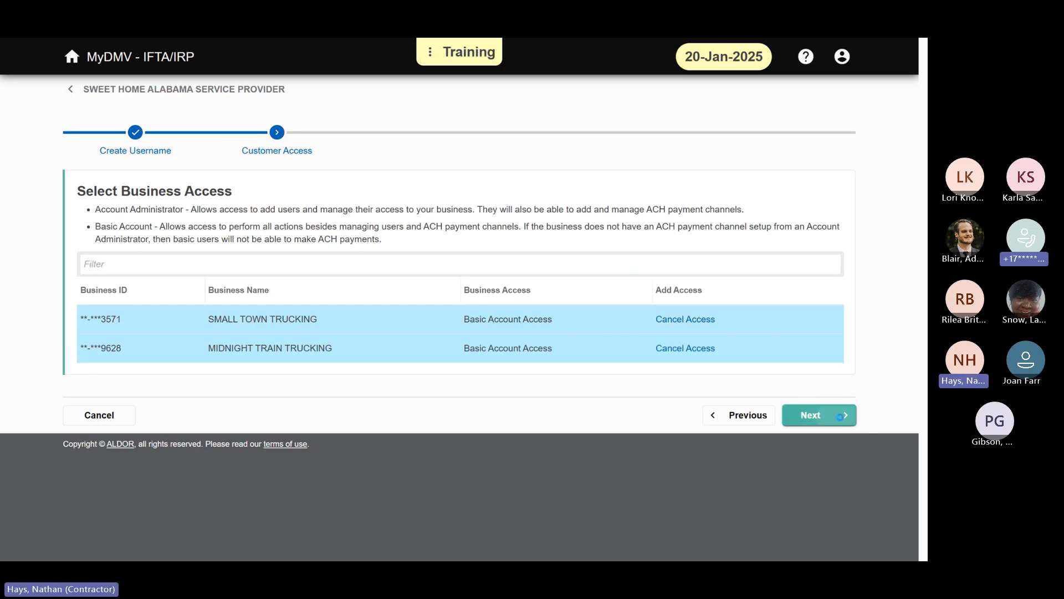
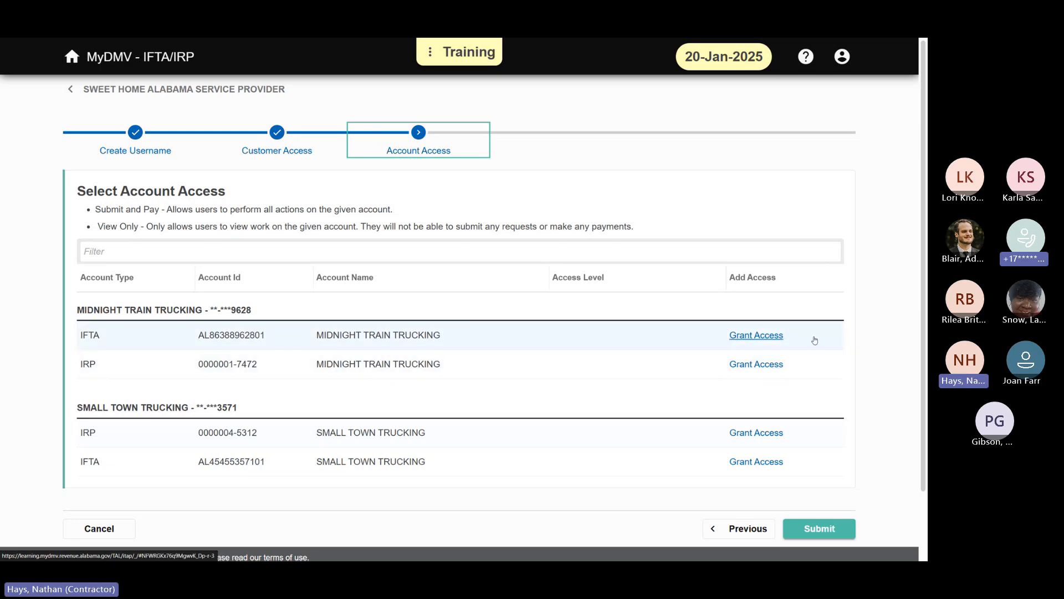
Step: Grant the new logon Submit and Pay access to Midnight Train Trucking's IFTA account
{"action": "left_click", "coordinate": [766, 335]}
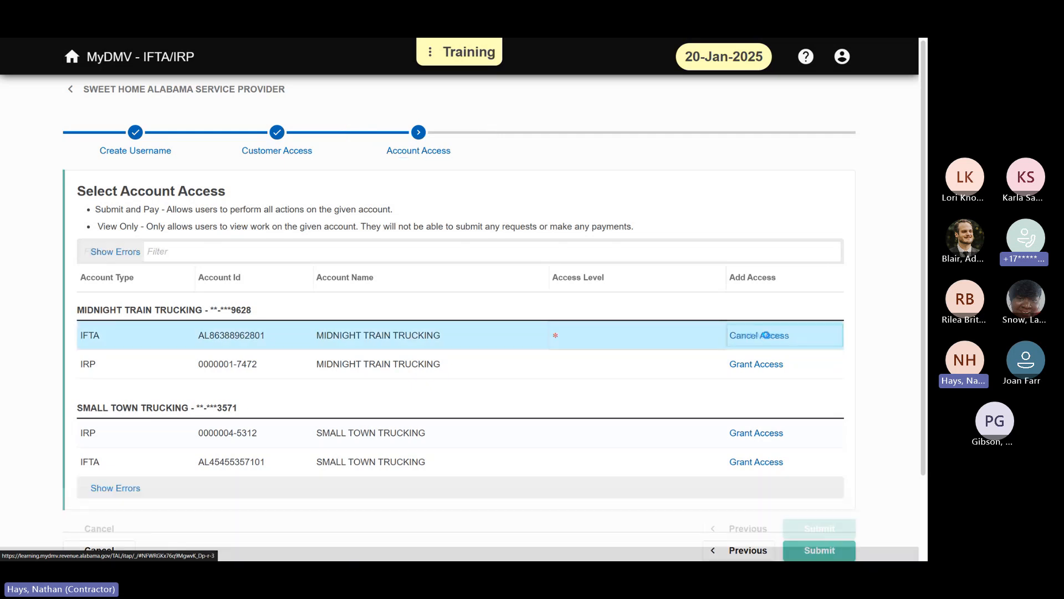
{"action": "left_click", "coordinate": [706, 332]}
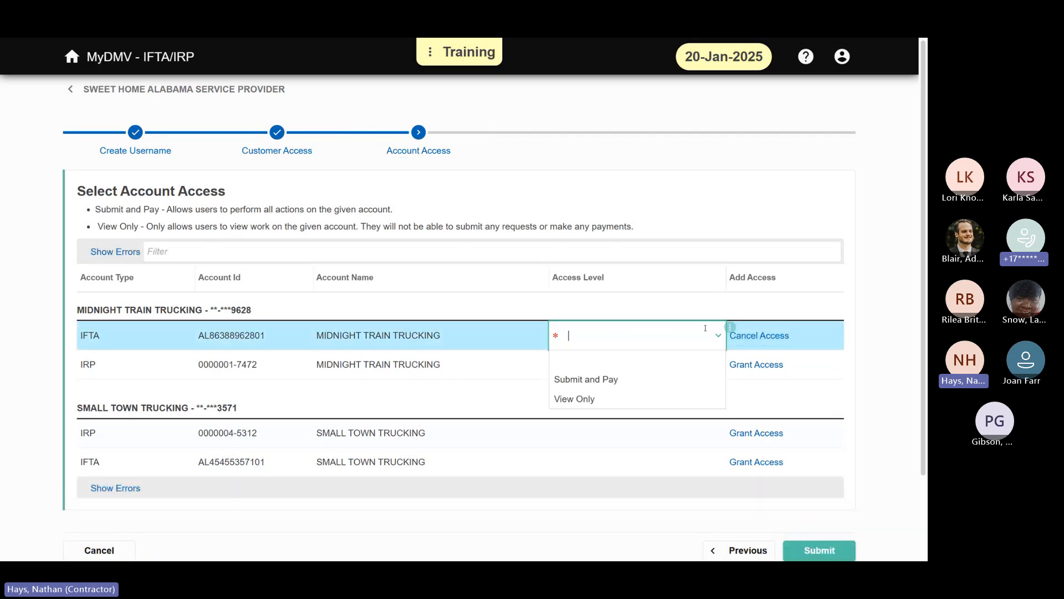
{"action": "left_click", "coordinate": [680, 380]}
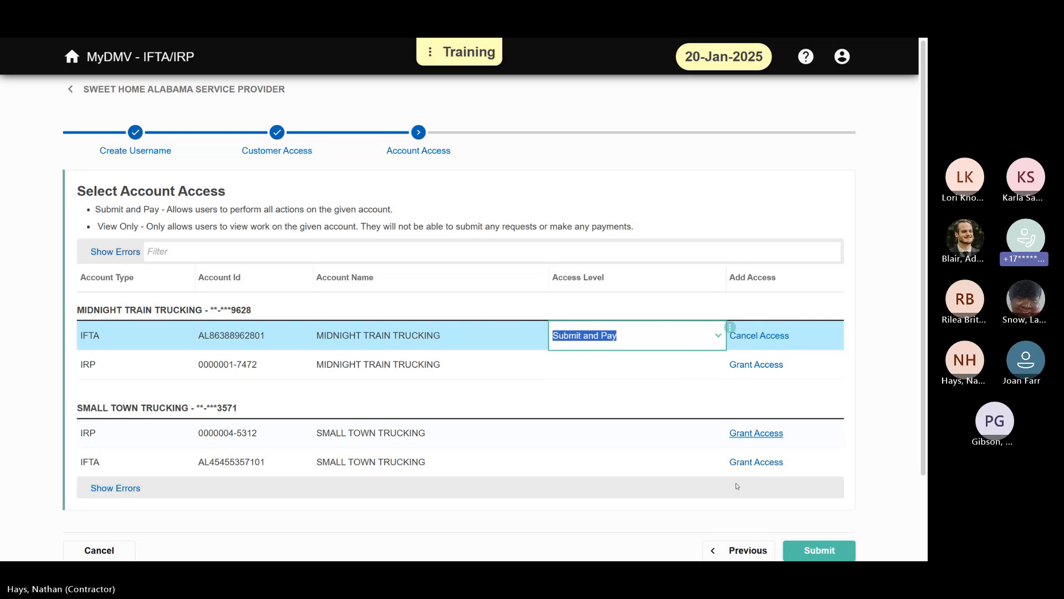
{"action": "left_click", "coordinate": [624, 374]}
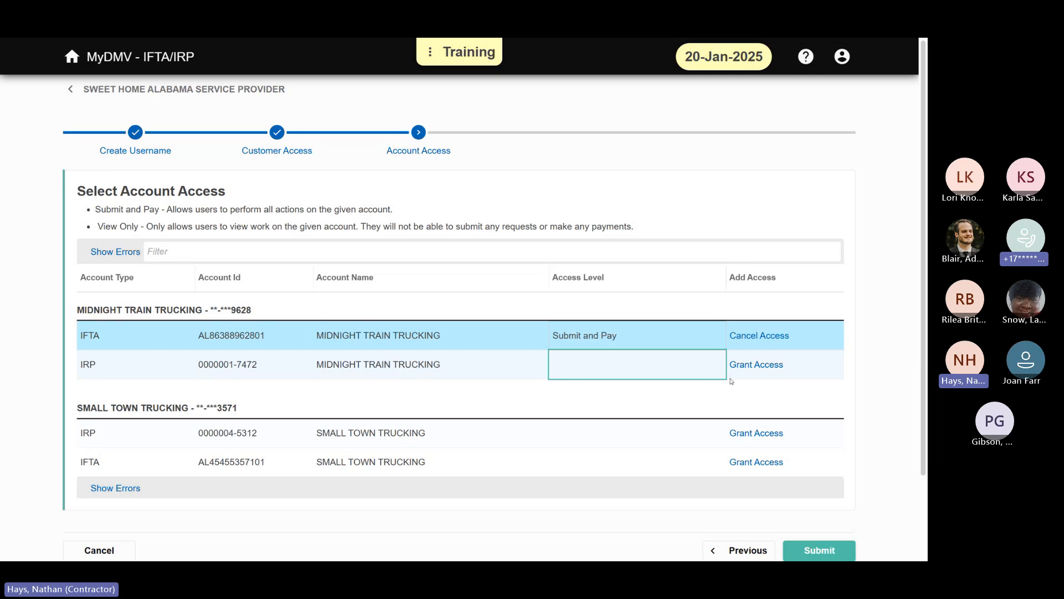
Step: Grant access to Midnight Train Trucking's IRP account with the View Only level
{"action": "left_click", "coordinate": [755, 364]}
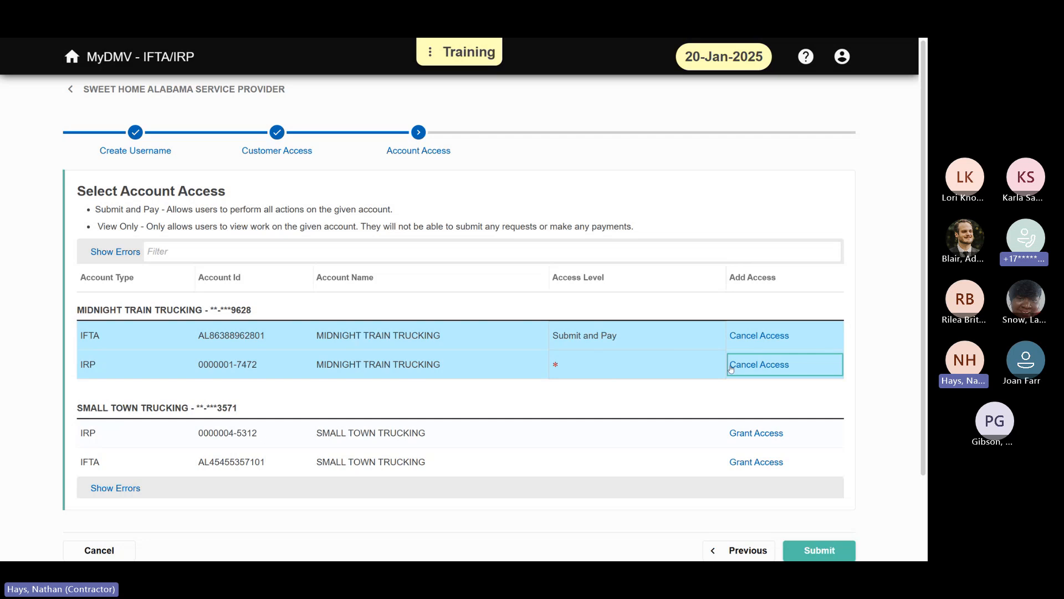
{"action": "left_click", "coordinate": [674, 370]}
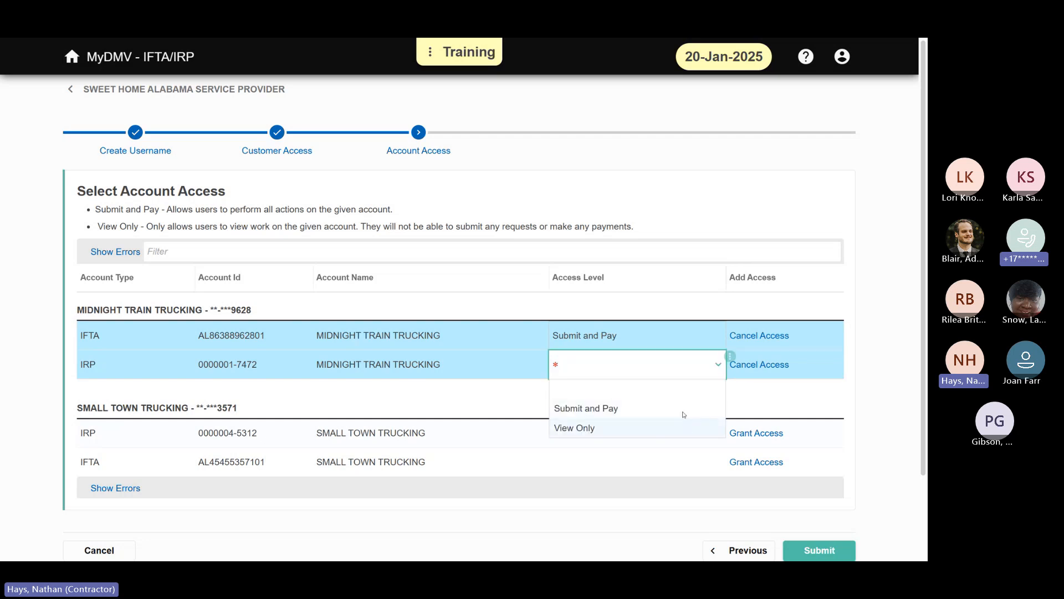
{"action": "key", "text": "Return"}
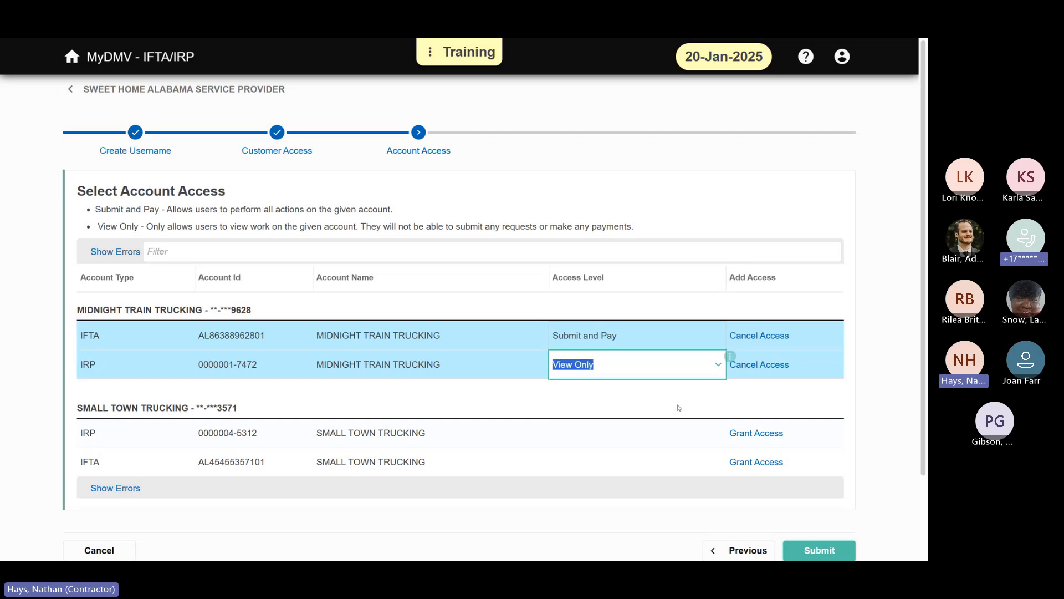
{"action": "left_click", "coordinate": [679, 408]}
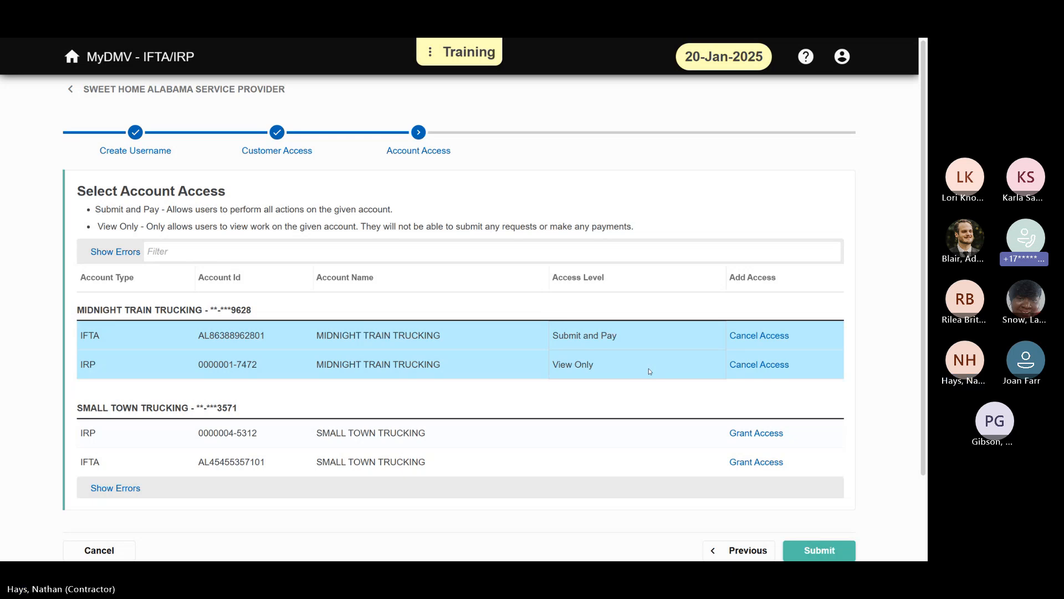
Step: Change Midnight Train Trucking's IRP access to Submit and Pay, and grant that same level on Small Town Trucking's IRP and IFTA accounts
{"action": "left_click", "coordinate": [650, 371]}
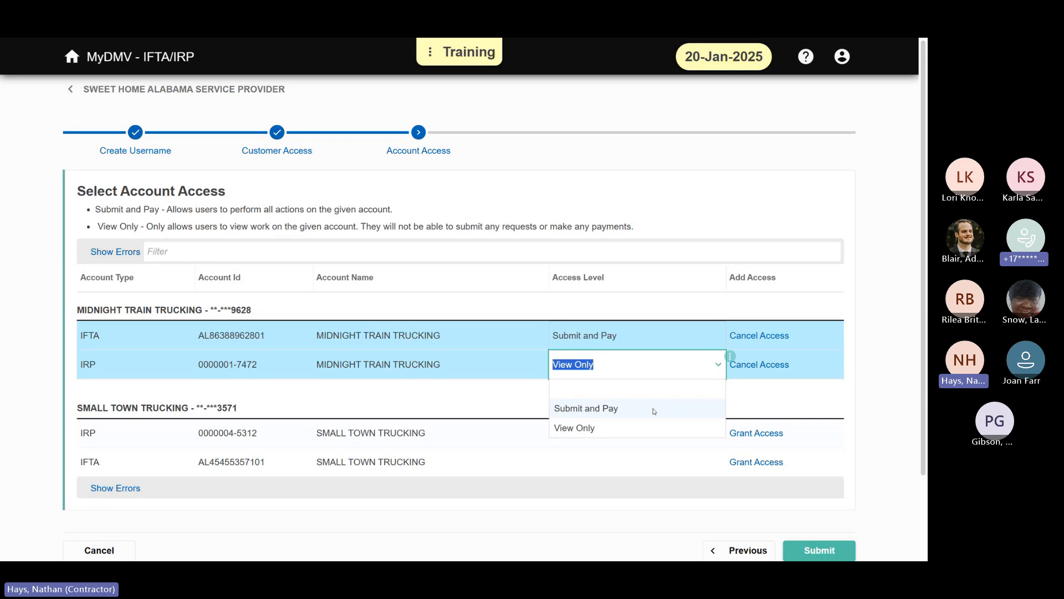
{"action": "left_click", "coordinate": [654, 409]}
{"action": "left_click", "coordinate": [653, 422]}
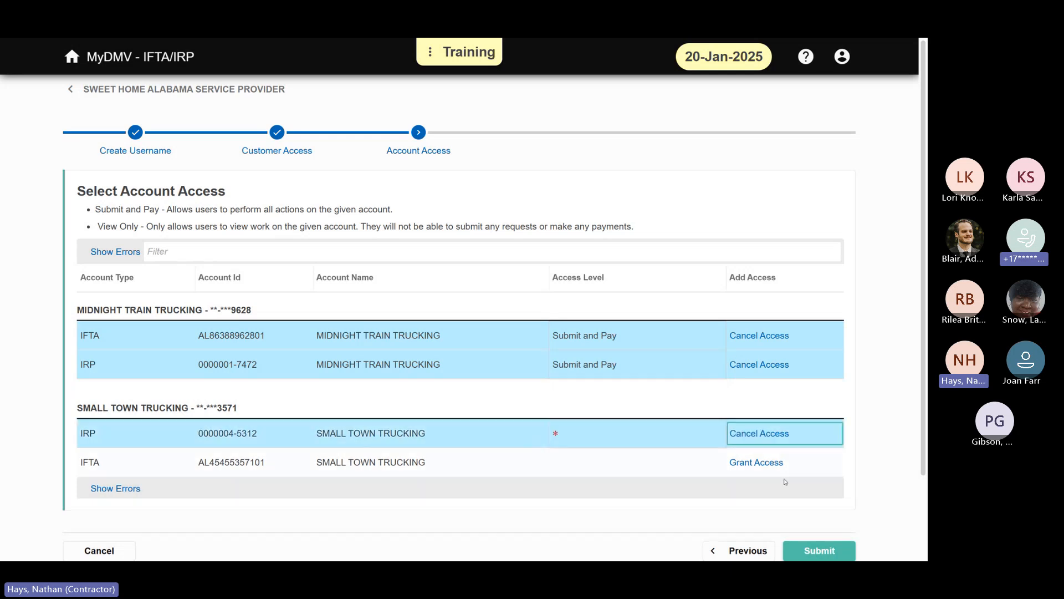
{"action": "left_click", "coordinate": [657, 432]}
{"action": "left_click", "coordinate": [610, 388]}
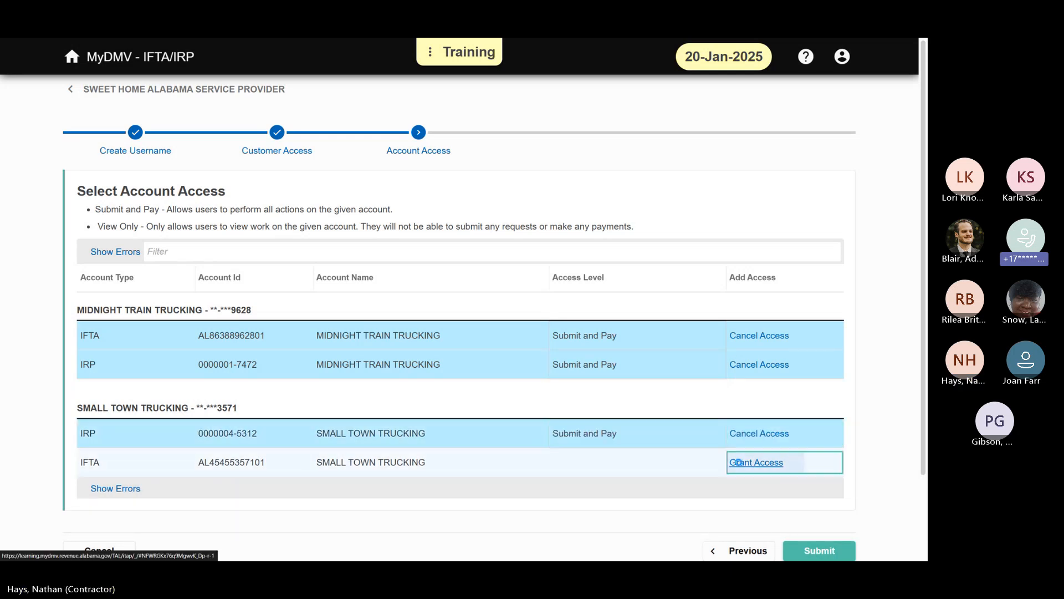
{"action": "left_click", "coordinate": [644, 471]}
{"action": "left_click", "coordinate": [638, 420]}
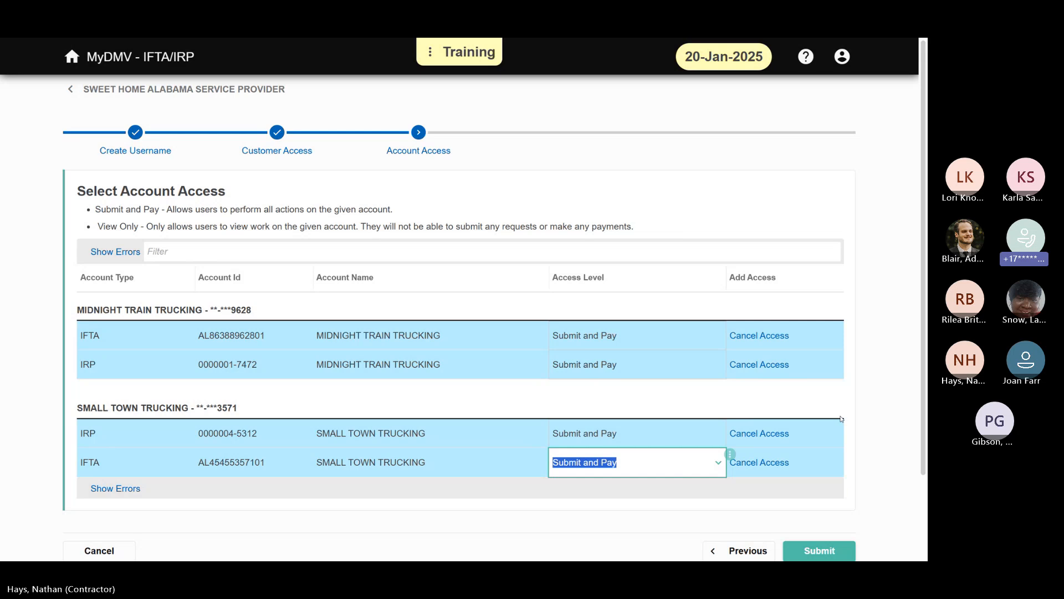
{"action": "left_click", "coordinate": [889, 417]}
Step: Submit the new logon request, highlight its confirmation number, and close the confirmation
{"action": "scroll", "coordinate": [890, 417], "scroll_direction": "down", "scroll_amount": 1}
{"action": "scroll", "coordinate": [891, 413], "scroll_direction": "down", "scroll_amount": 1}
{"action": "scroll", "coordinate": [894, 408], "scroll_direction": "up", "scroll_amount": 1}
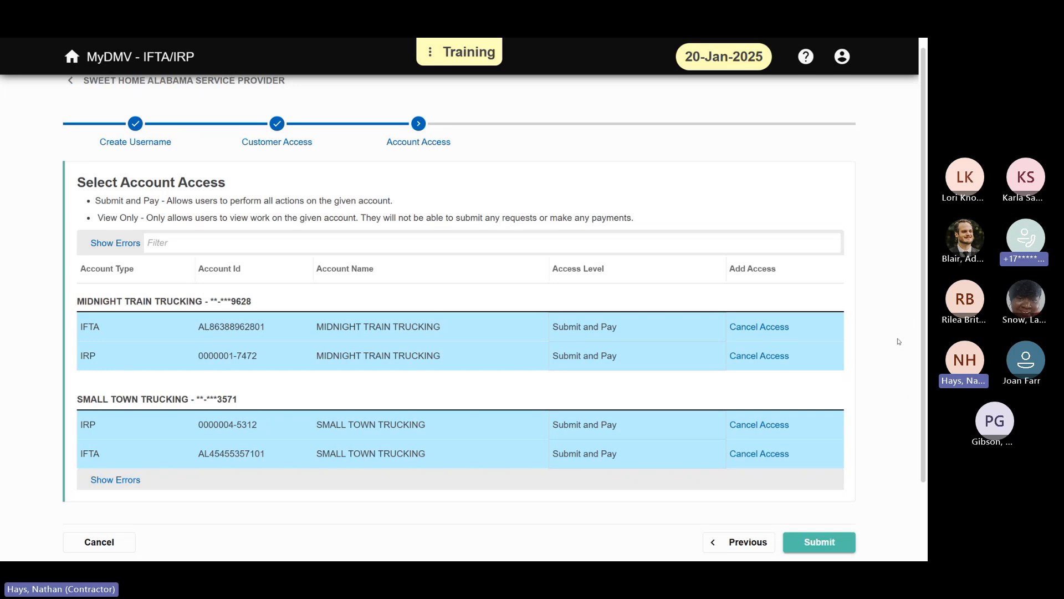
{"action": "scroll", "coordinate": [896, 342], "scroll_direction": "down", "scroll_amount": 1}
{"action": "scroll", "coordinate": [894, 348], "scroll_direction": "down", "scroll_amount": 1}
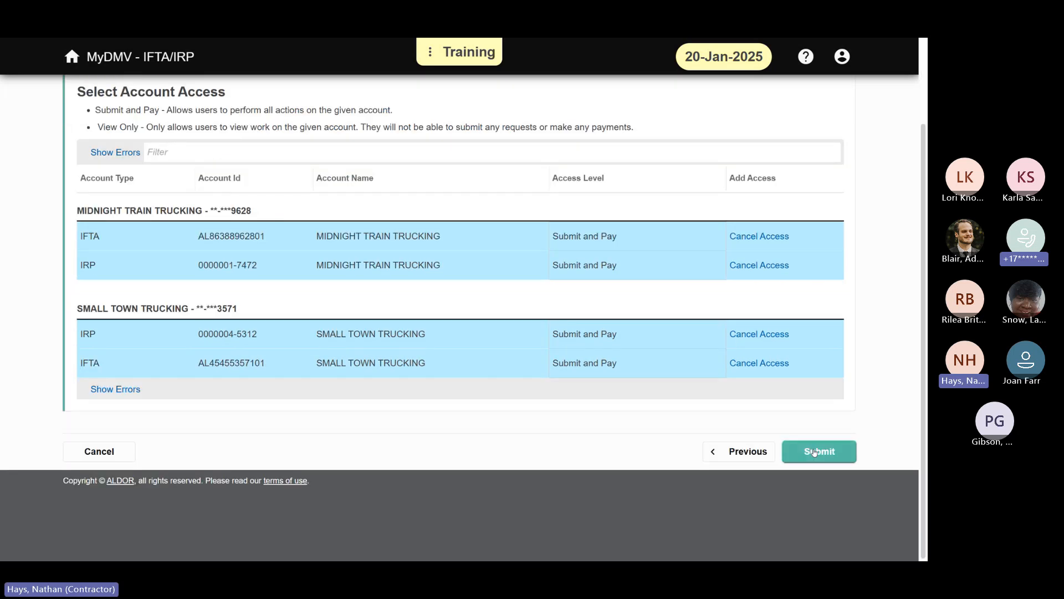
{"action": "left_click", "coordinate": [814, 452]}
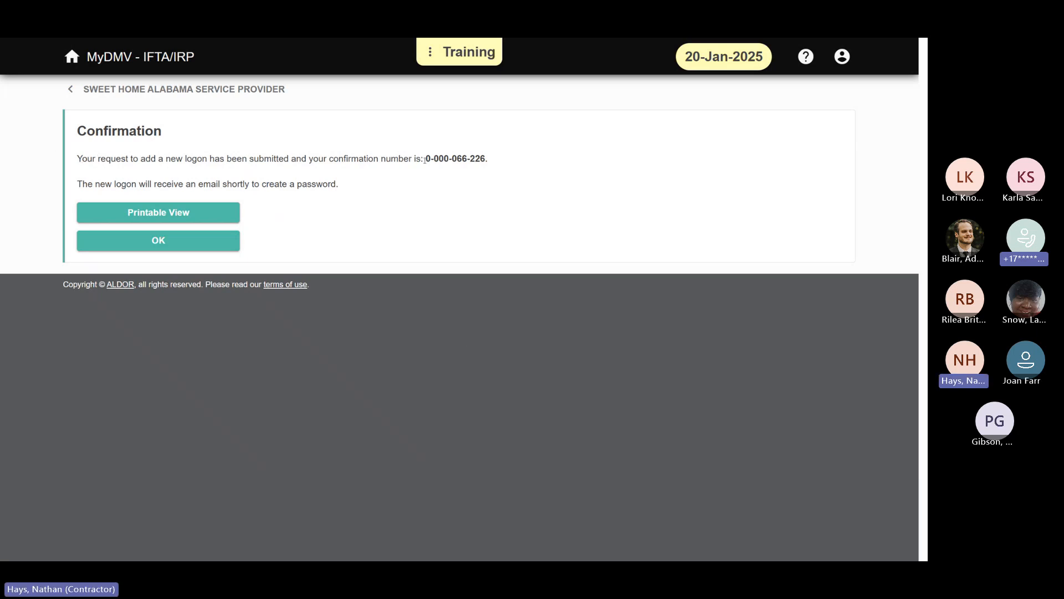
{"action": "left_click_drag", "start_coordinate": [424, 160], "coordinate": [512, 169]}
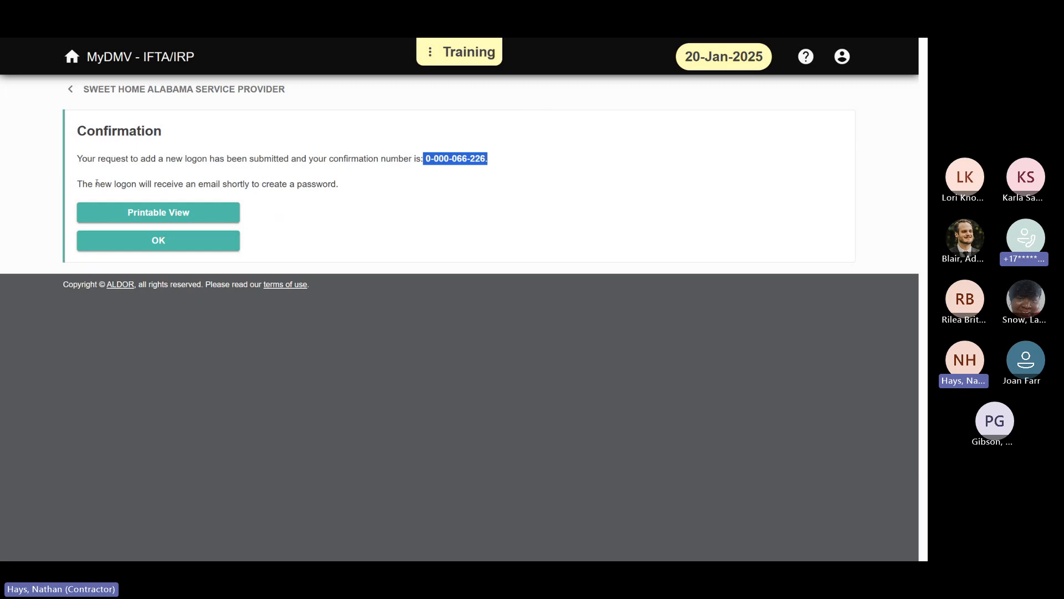
{"action": "left_click", "coordinate": [219, 249]}
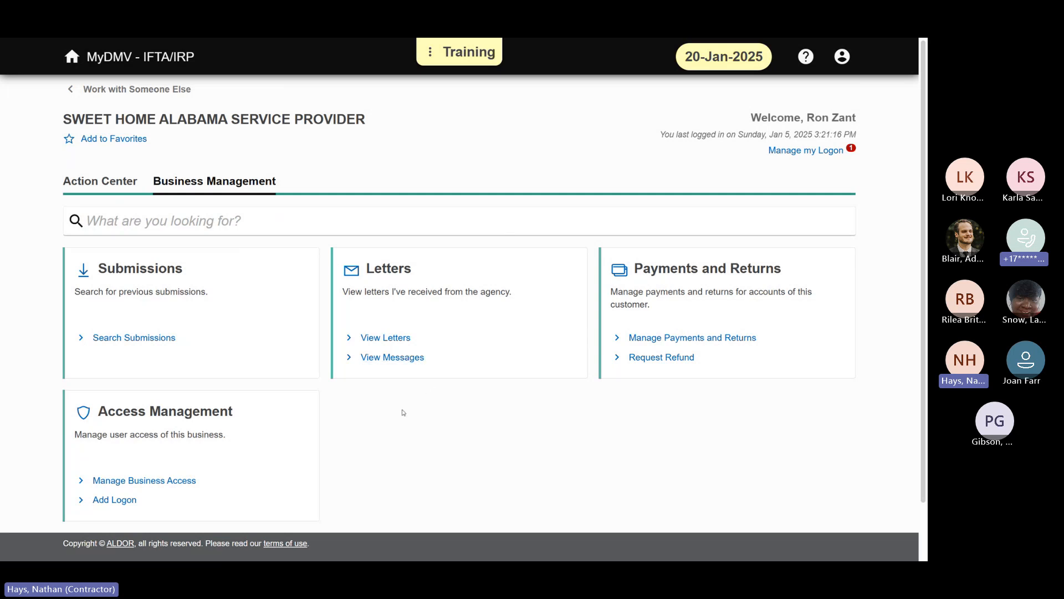
Step: Open business access management for Sweet Home Alabama Service Provider and view the first listed logon's activity
{"action": "left_click", "coordinate": [175, 481]}
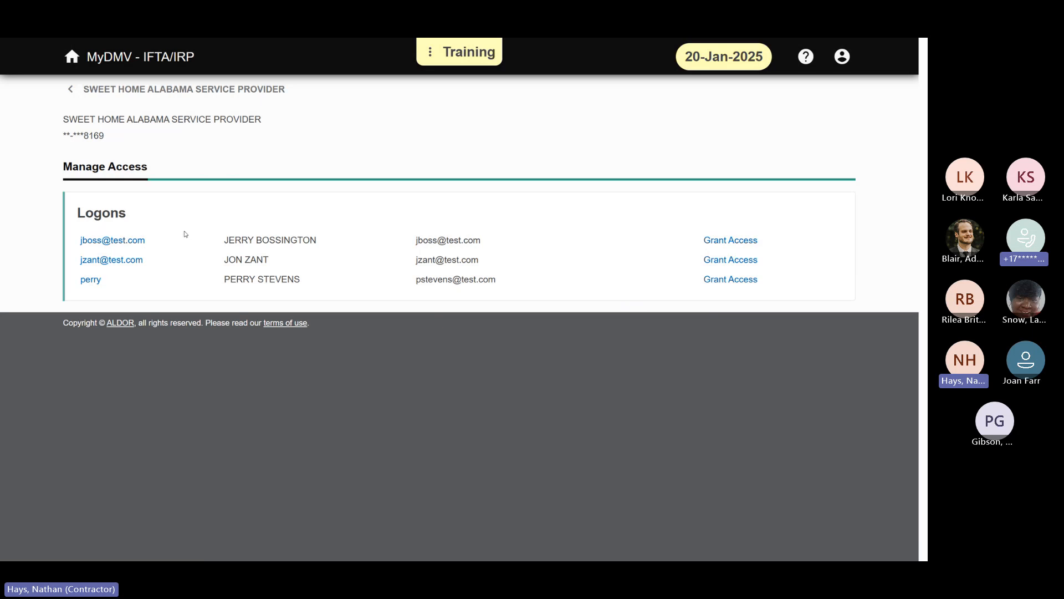
{"action": "left_click", "coordinate": [128, 243]}
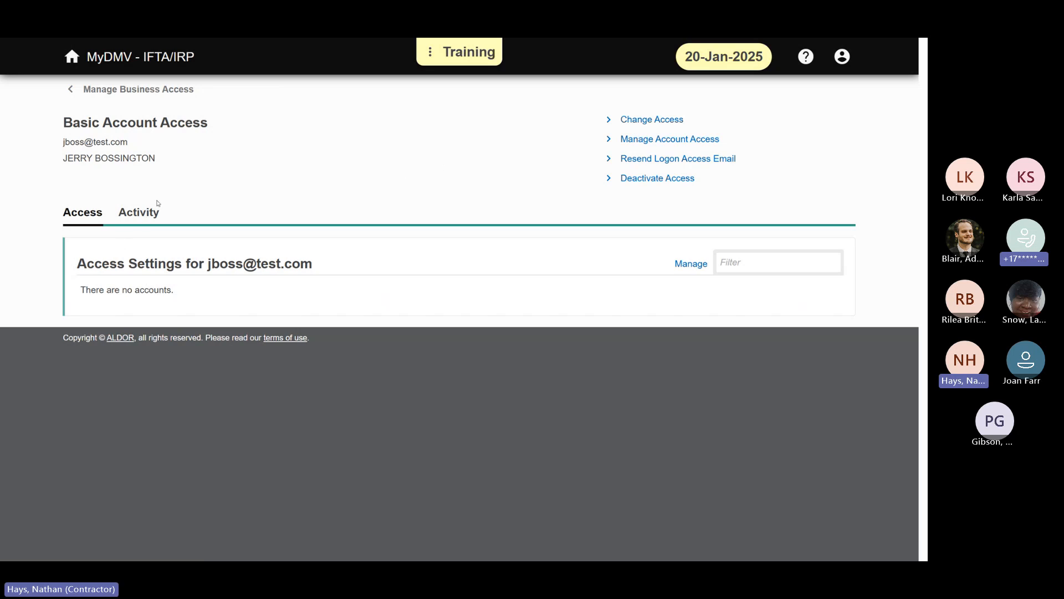
{"action": "left_click", "coordinate": [141, 213]}
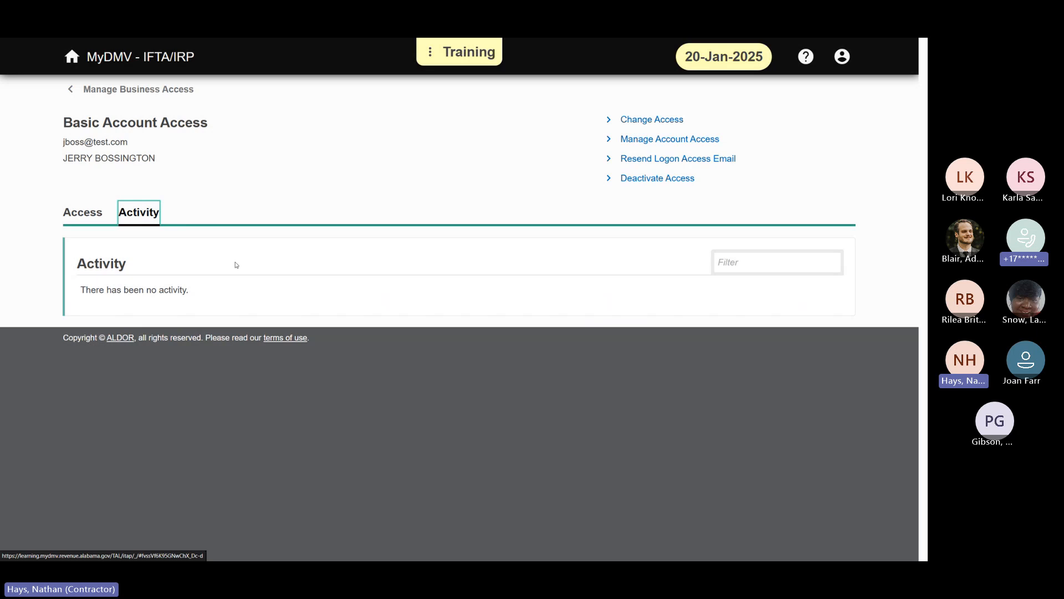
Step: Look at the first logon's Change Access settings and its type of access, and leave them without saving
{"action": "left_click", "coordinate": [670, 121]}
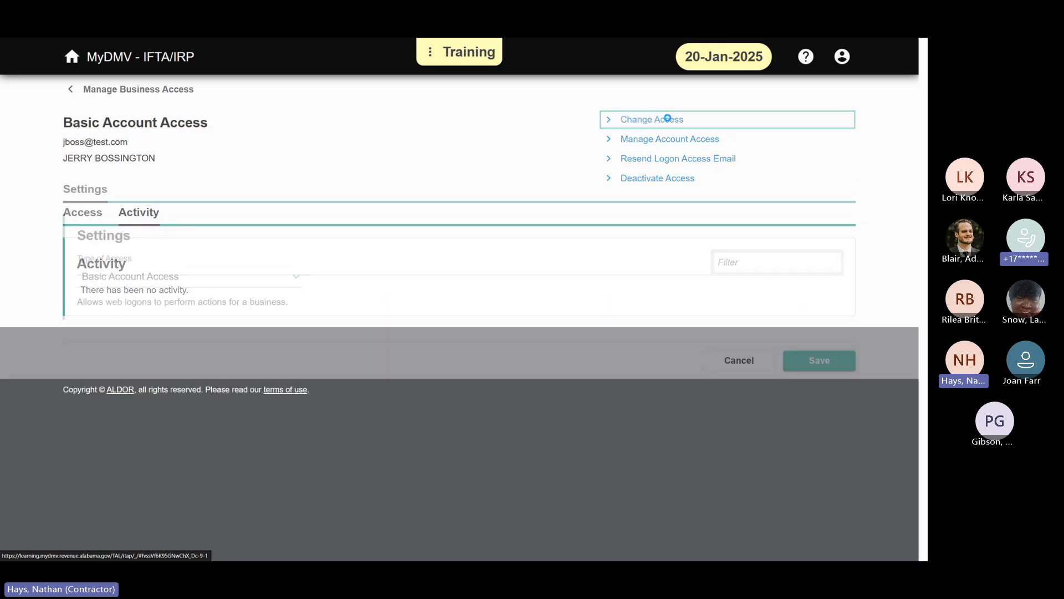
{"action": "left_click", "coordinate": [299, 277]}
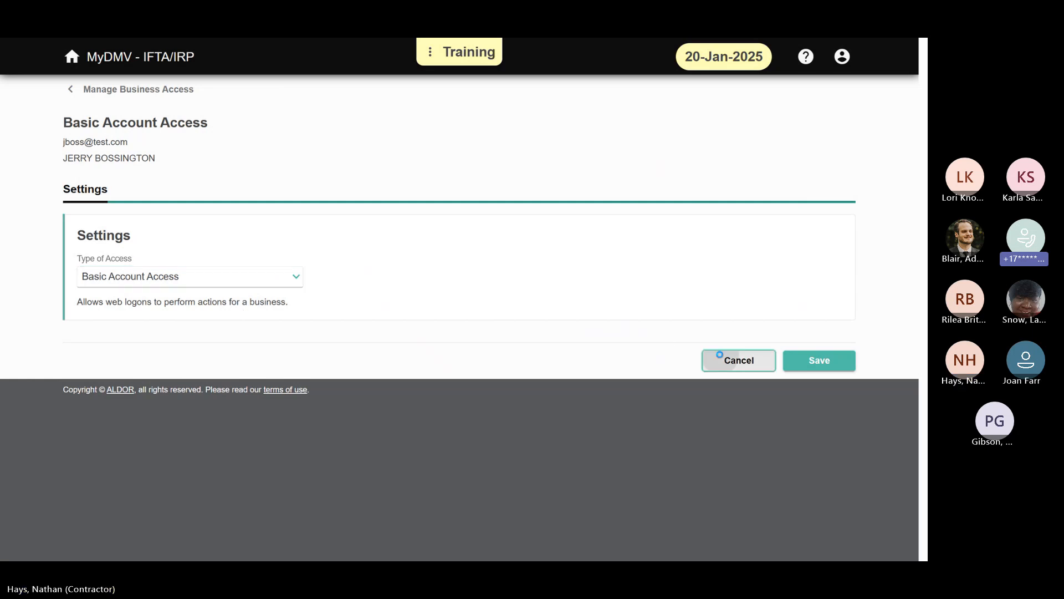
{"action": "left_click", "coordinate": [715, 359]}
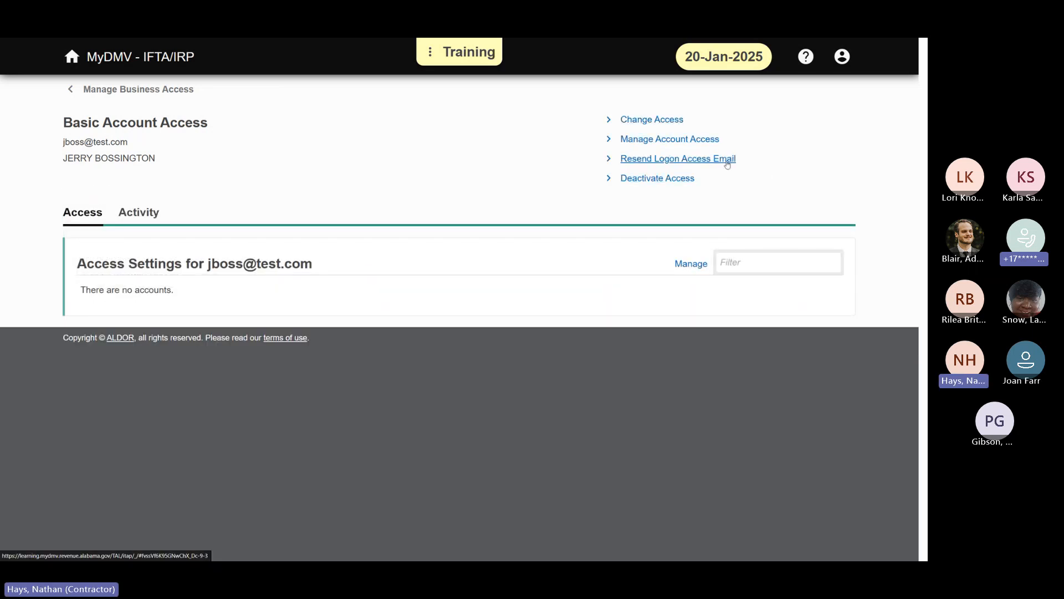
Step: Check the General Access grant settings under Manage Account Access, cancel them, and return to the first logon's details
{"action": "left_click", "coordinate": [715, 140]}
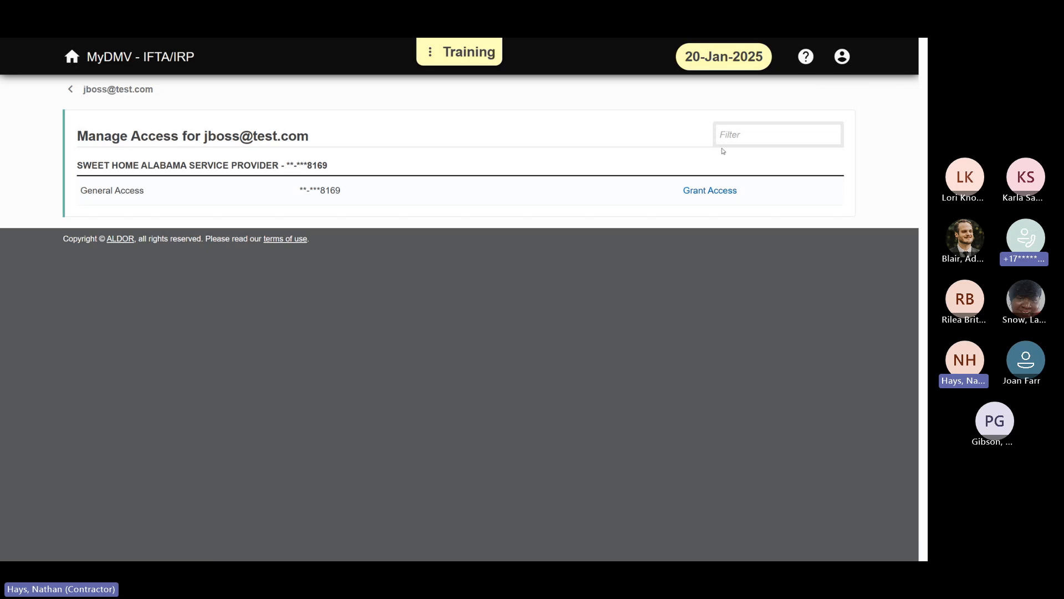
{"action": "left_click", "coordinate": [716, 193]}
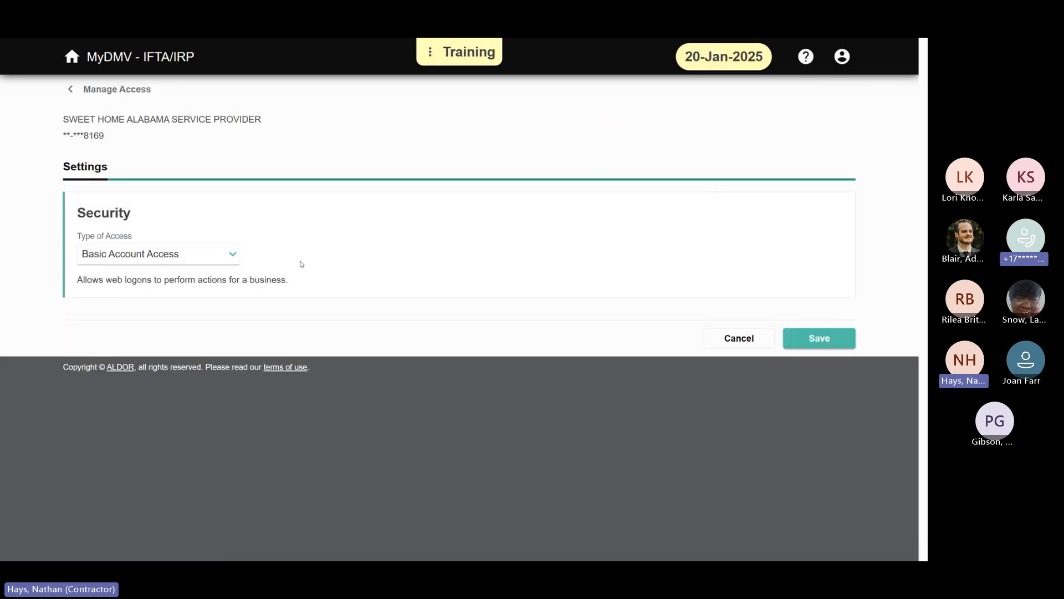
{"action": "left_click", "coordinate": [765, 343]}
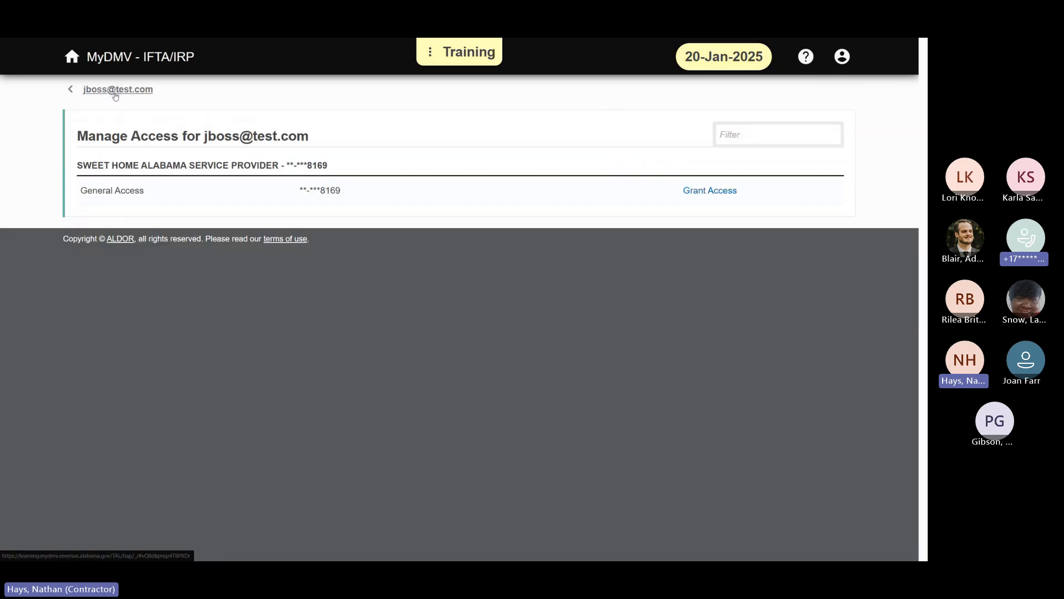
{"action": "left_click", "coordinate": [127, 90]}
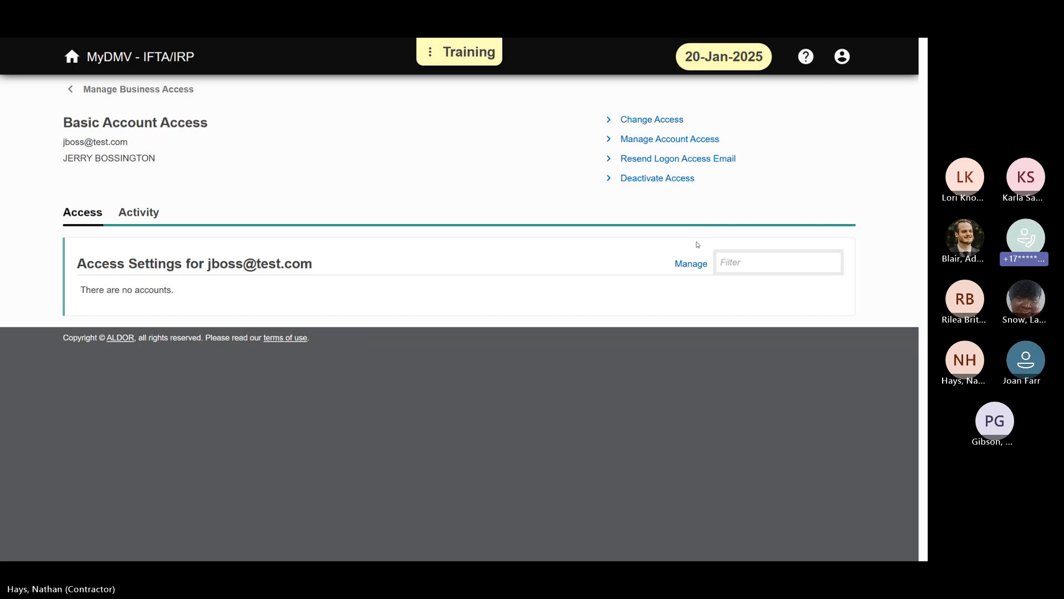
Step: Reopen the General Access grant settings from the first logon's Access Settings, cancel, and go back to its details
{"action": "left_click", "coordinate": [699, 264]}
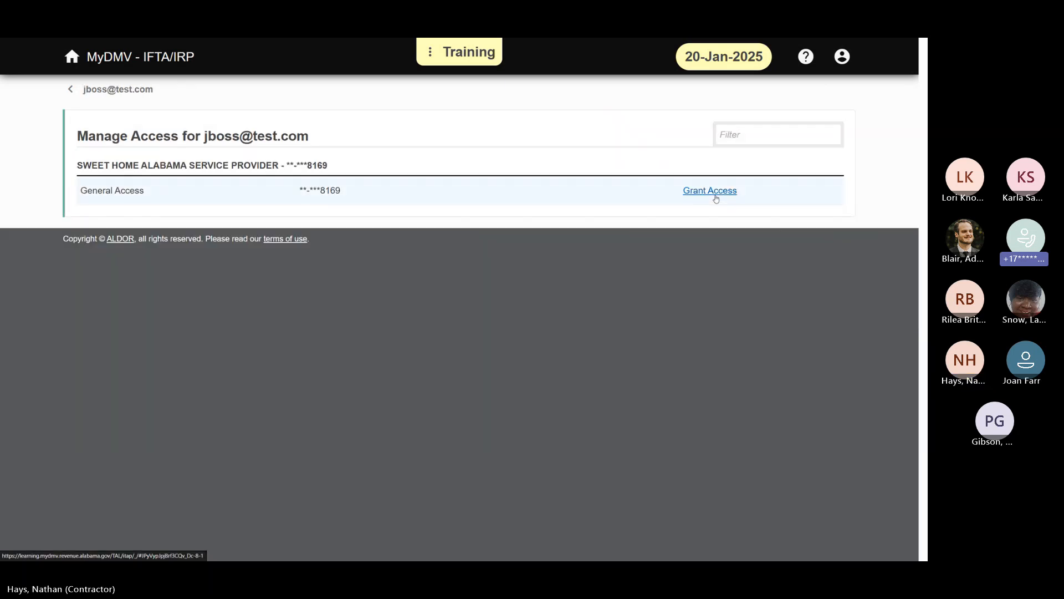
{"action": "left_click", "coordinate": [715, 194]}
{"action": "left_click", "coordinate": [716, 346]}
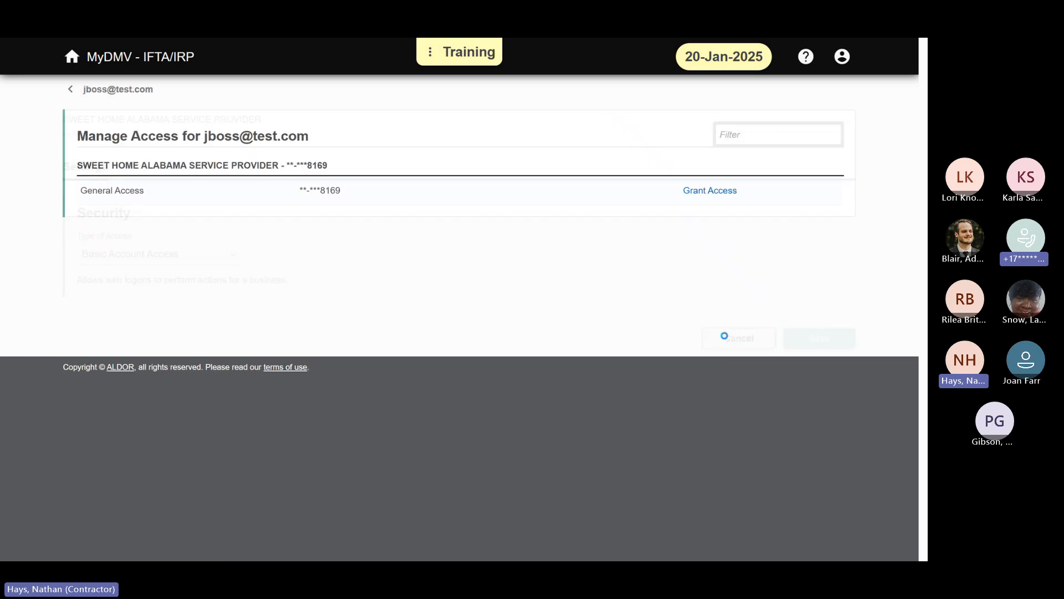
{"action": "left_click", "coordinate": [70, 88]}
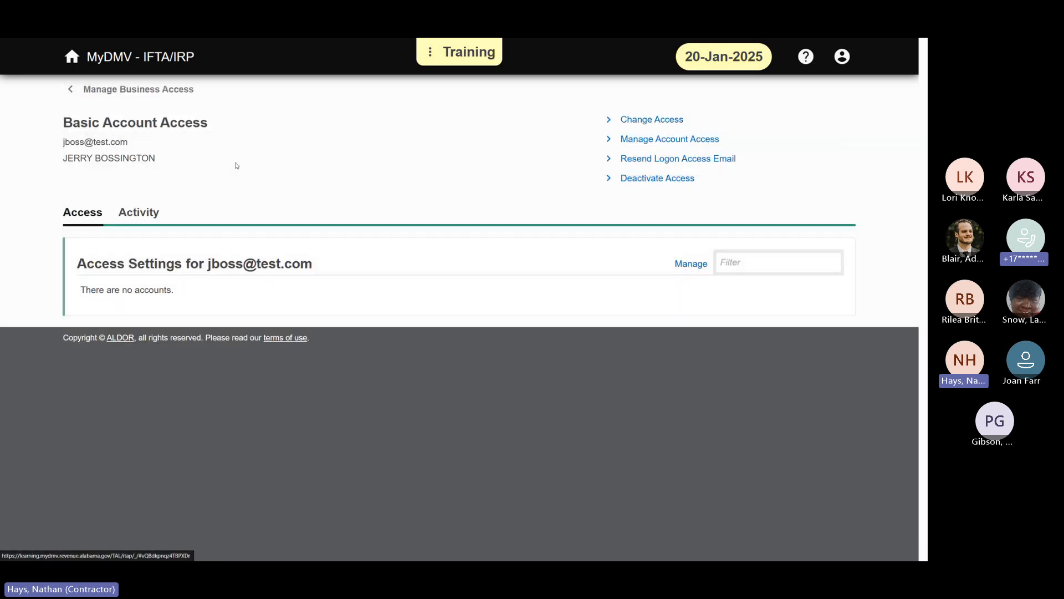
Step: Return to the business's list of logons, open the second one, and view its activity
{"action": "left_click", "coordinate": [102, 87]}
{"action": "left_click", "coordinate": [98, 260]}
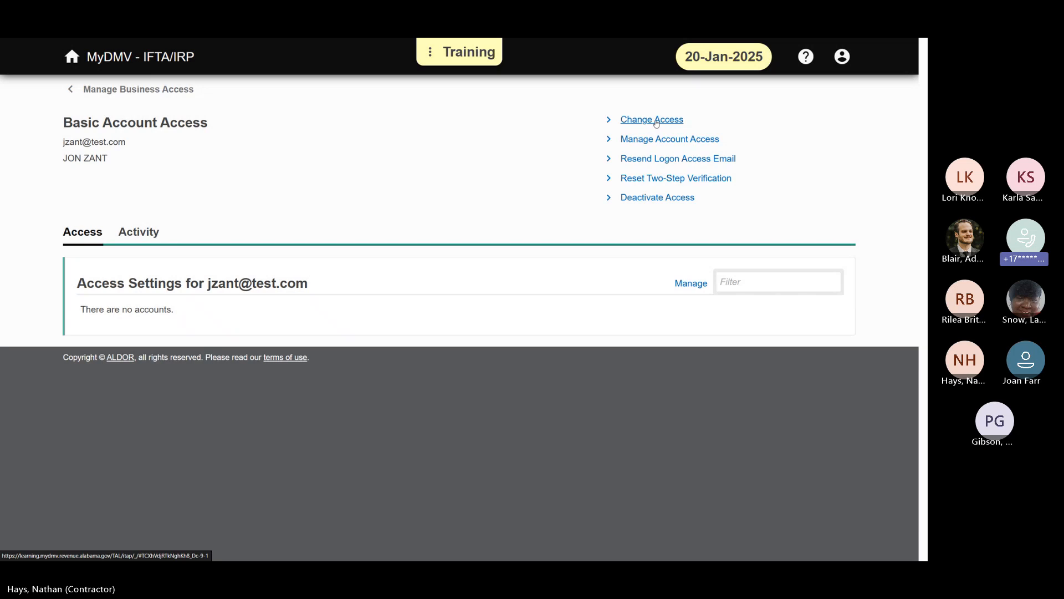
{"action": "left_click", "coordinate": [157, 236]}
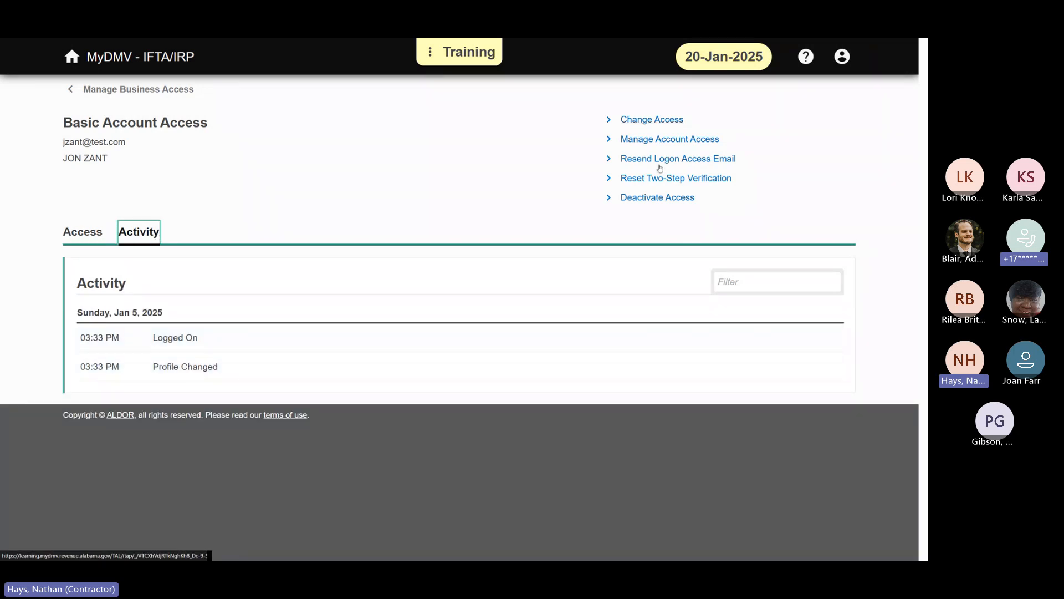
Step: Try changing the second logon's type of access to Account Administrator, and cancel the change
{"action": "left_click", "coordinate": [734, 121]}
{"action": "left_click", "coordinate": [299, 279]}
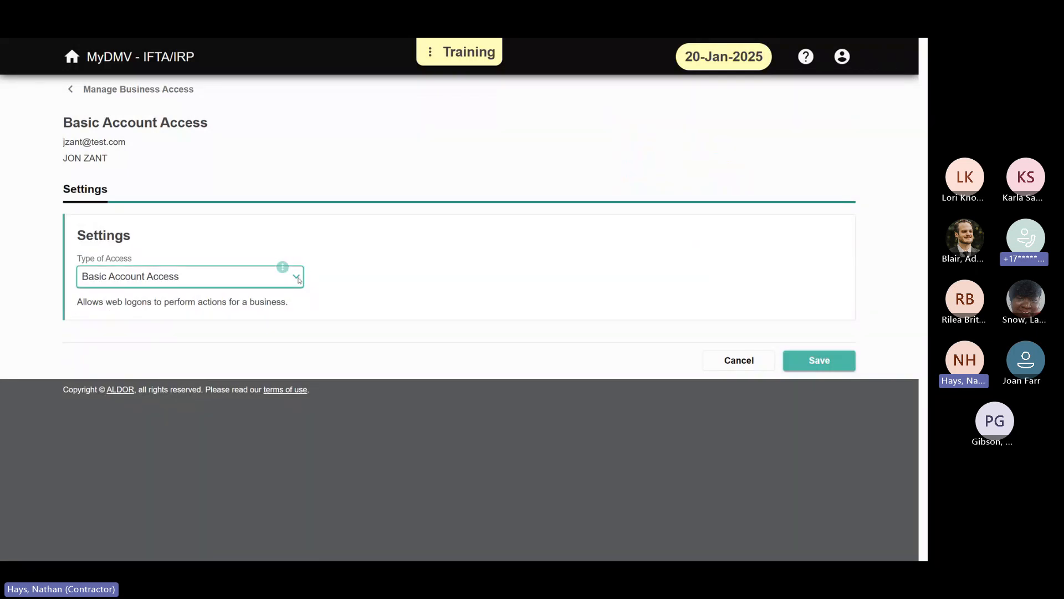
{"action": "key", "text": "Down"}
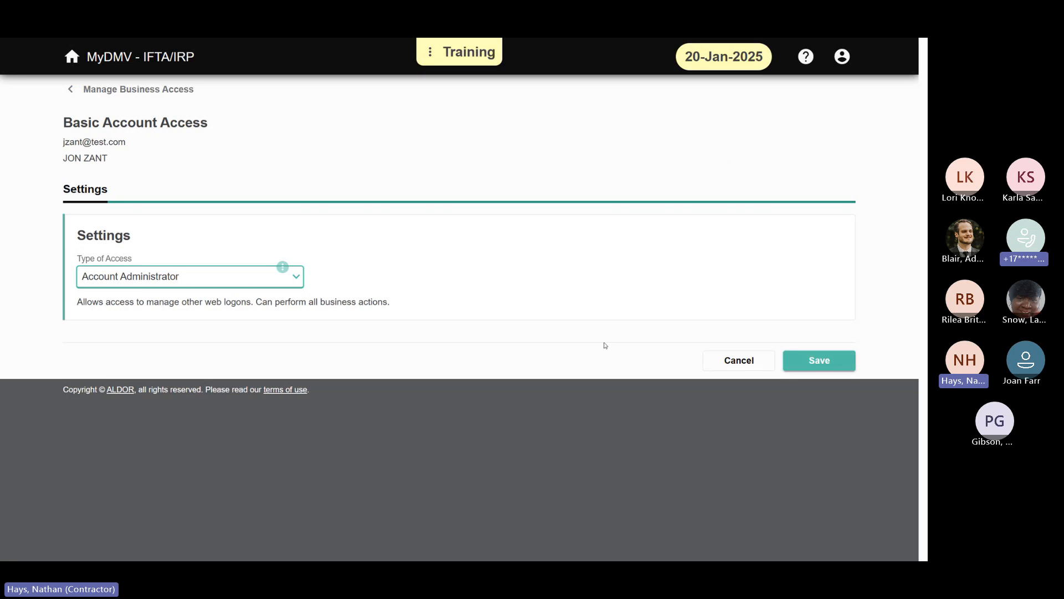
{"action": "left_click", "coordinate": [749, 360]}
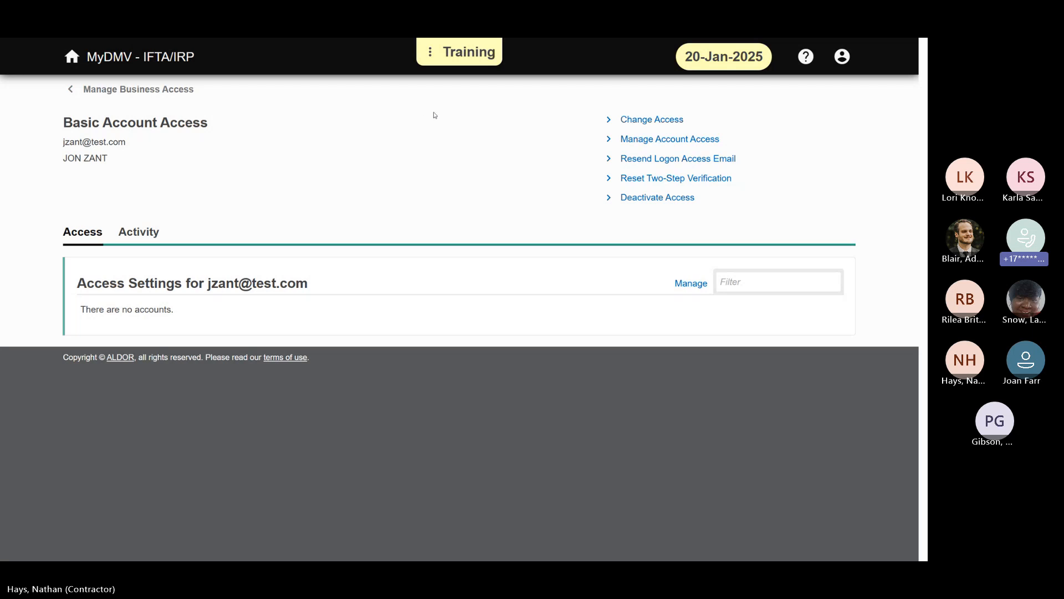
Step: Leave the logon details and go back through the business's management pages to the overview of all businesses
{"action": "left_click", "coordinate": [139, 91]}
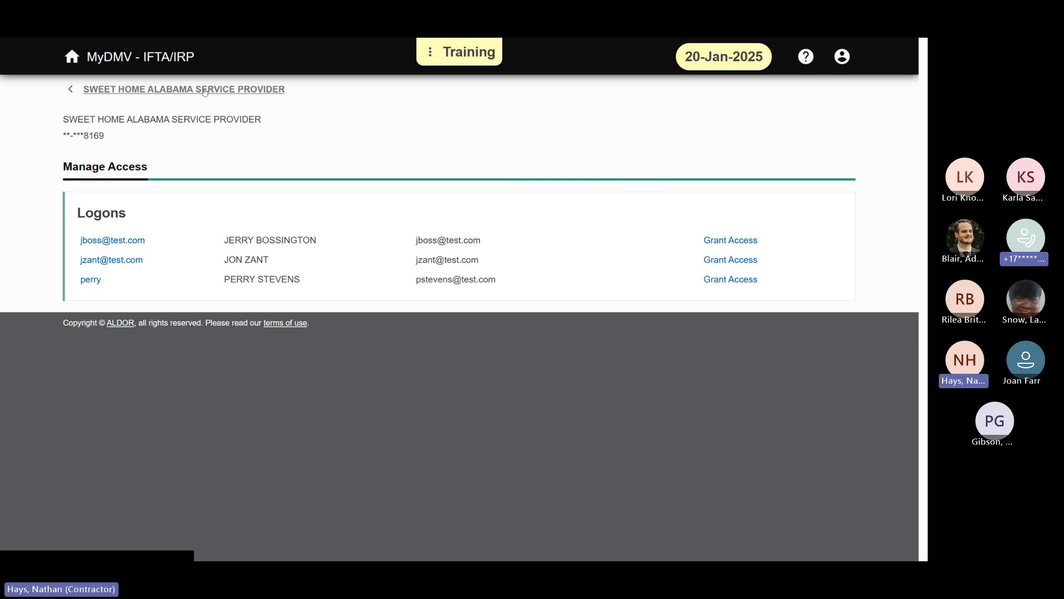
{"action": "left_click", "coordinate": [182, 89]}
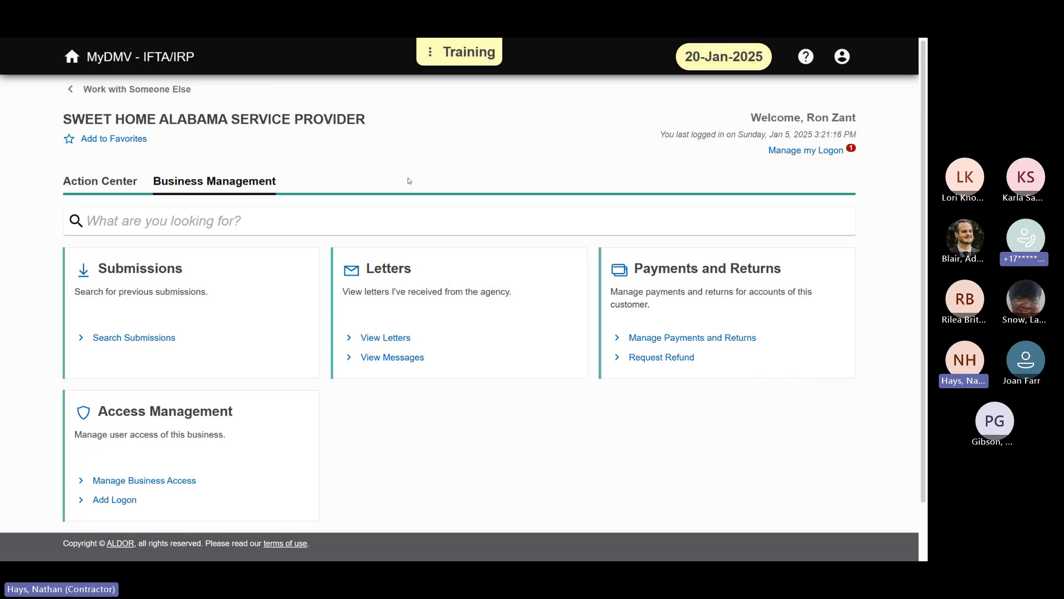
{"action": "left_click", "coordinate": [136, 94]}
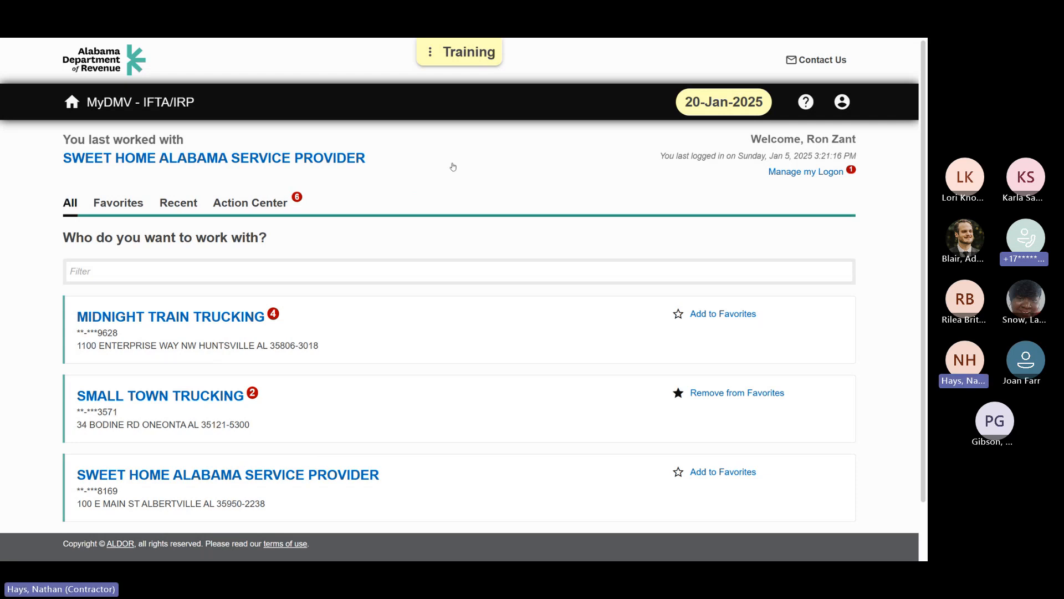
{"action": "scroll", "coordinate": [482, 204], "scroll_direction": "down", "scroll_amount": 1}
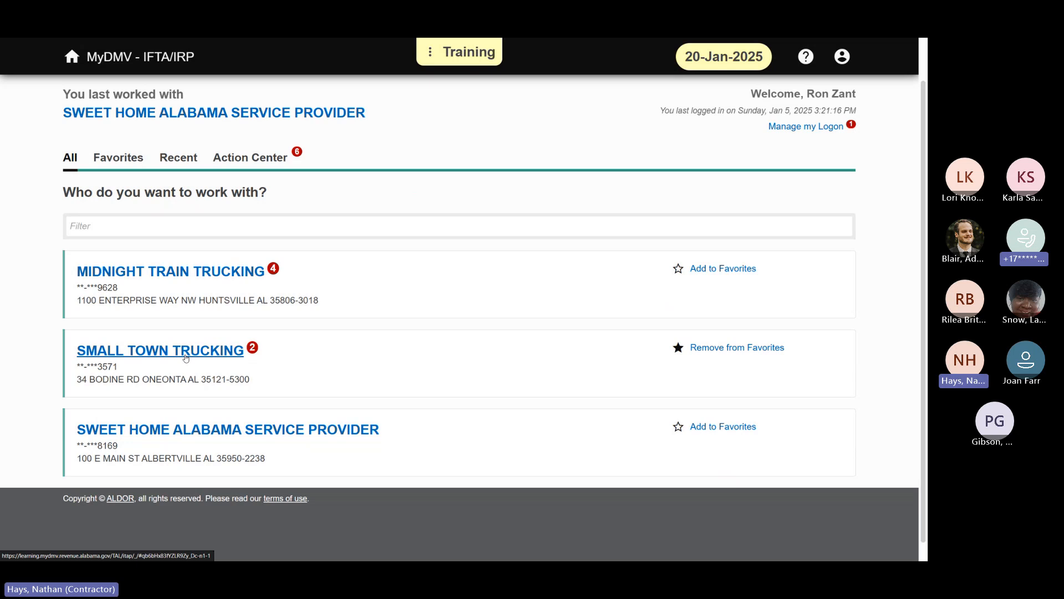
{"action": "scroll", "coordinate": [440, 357], "scroll_direction": "up", "scroll_amount": 1}
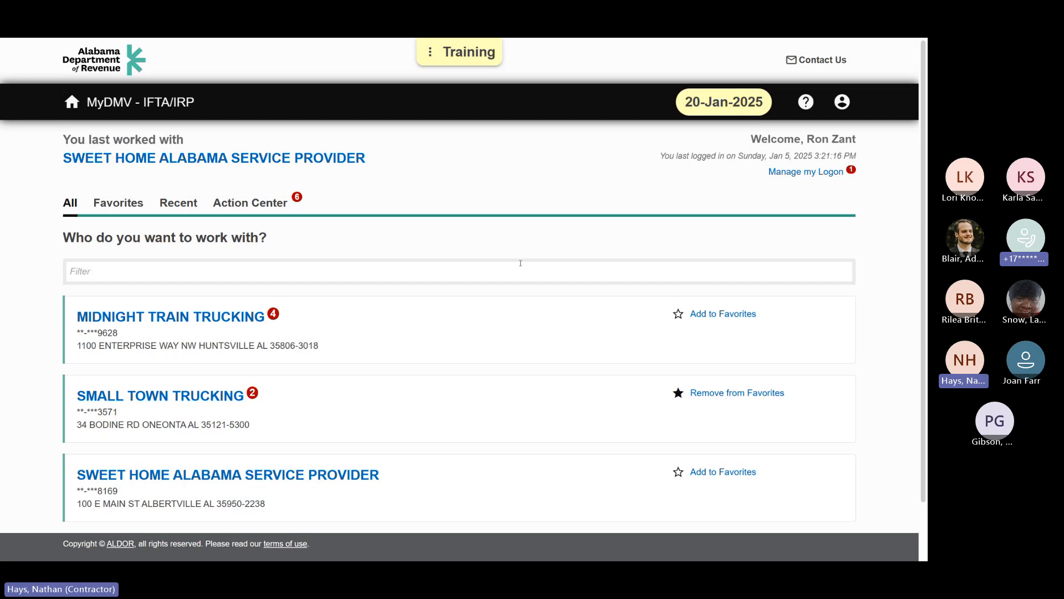
Step: Log off from the service provider's logon and confirm
{"action": "left_click", "coordinate": [844, 102]}
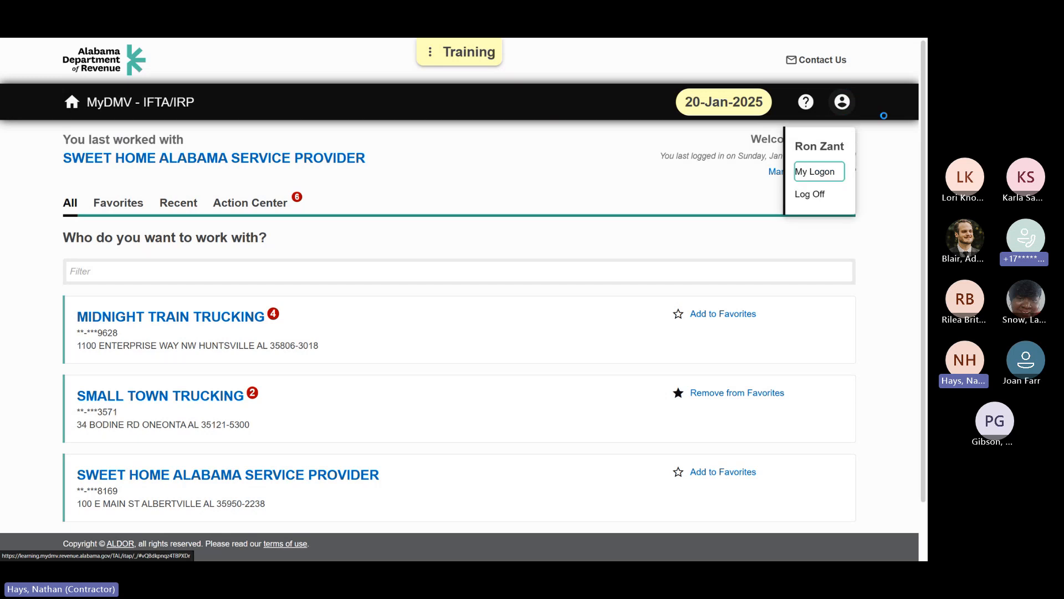
{"action": "left_click", "coordinate": [813, 195]}
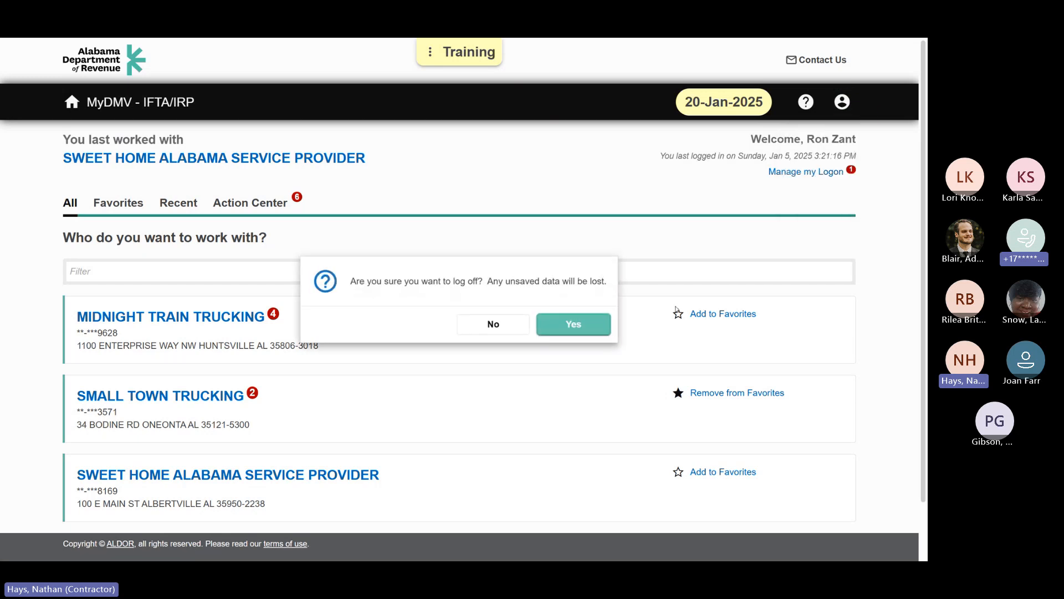
{"action": "left_click", "coordinate": [570, 326]}
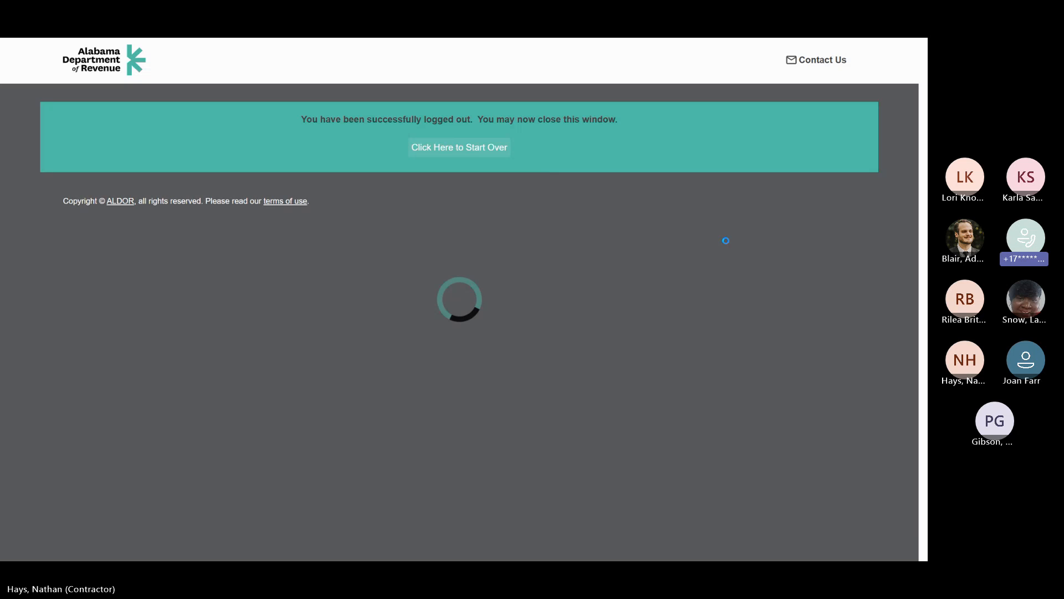
Step: Log in to the Yeah! Shipping and Freight account with its username and password
{"action": "type", "text": "yeaj"}
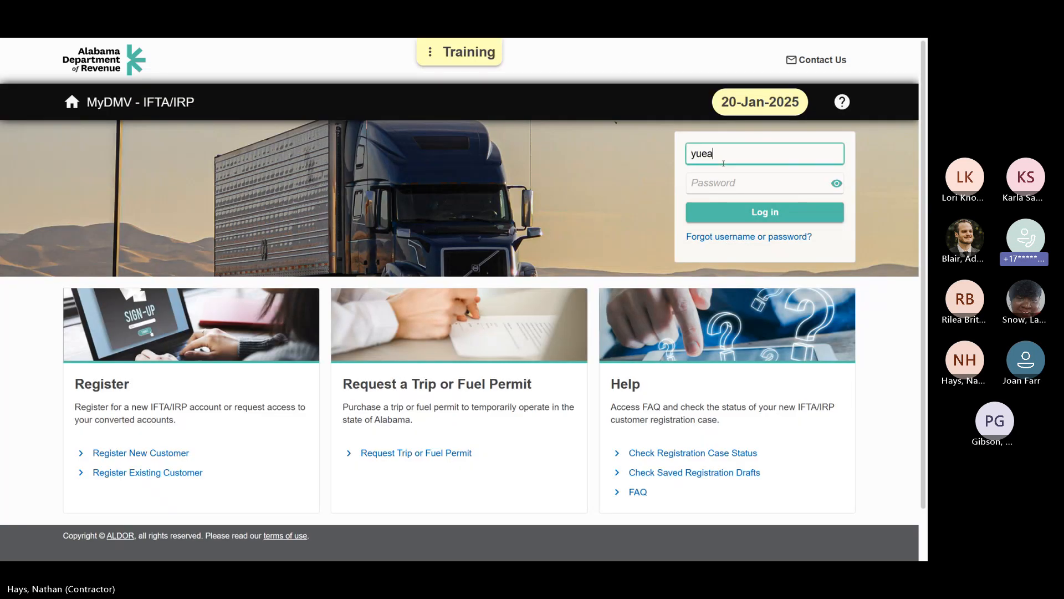
{"action": "key", "text": "BackSpace"}
{"action": "key", "text": "BackSpace"}
{"action": "type", "text": "ah"}
{"action": "key", "text": "Tab"}
{"action": "type", "text": "********"}
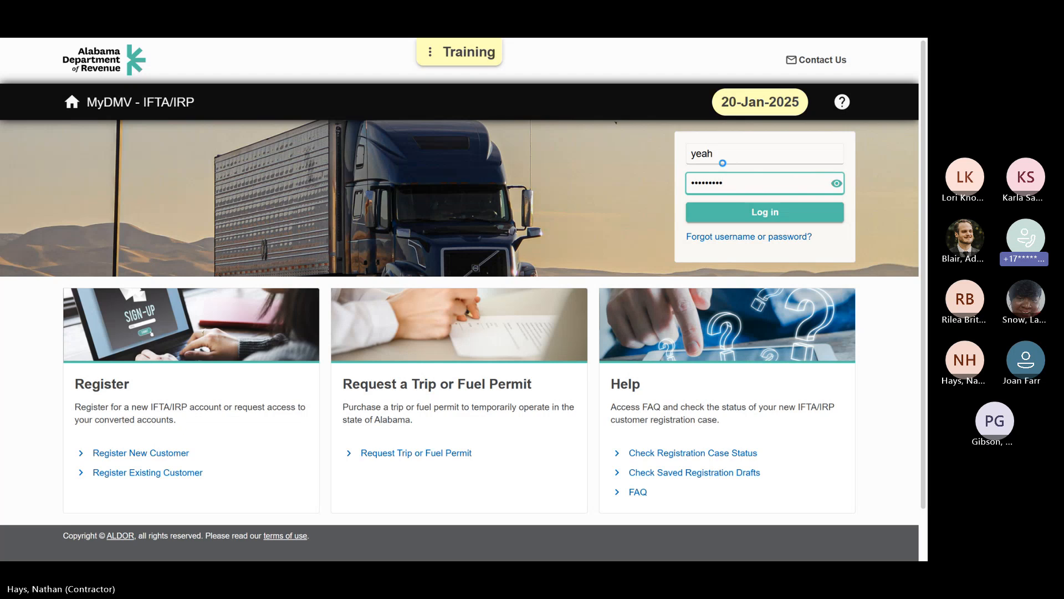
{"action": "key", "text": "Return"}
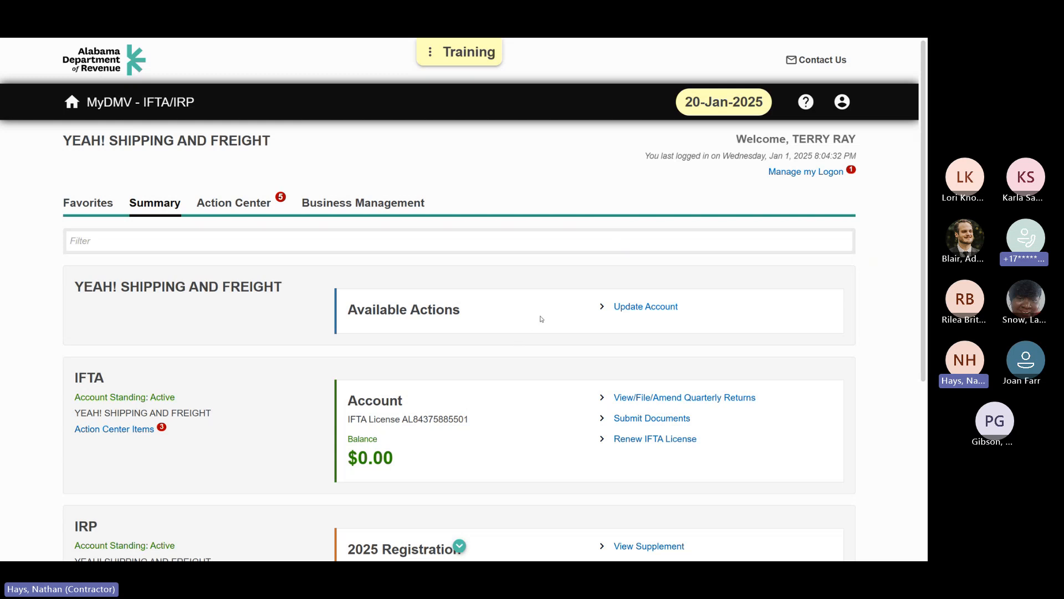
Step: Start an account update for Yeah! Shipping and Freight, choose to update only the service provider, and continue
{"action": "left_click", "coordinate": [656, 310]}
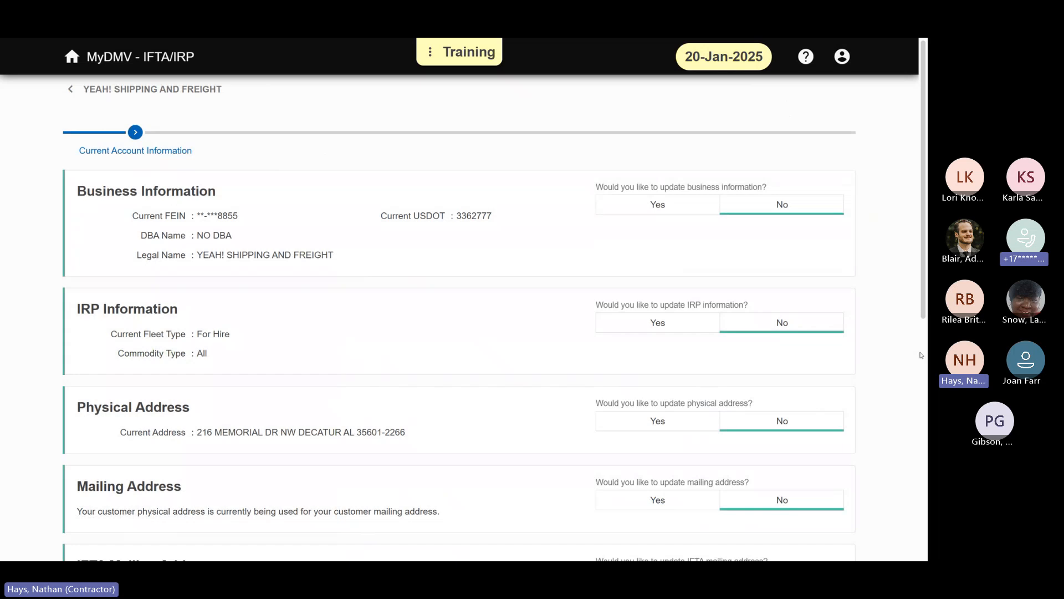
{"action": "left_click_drag", "start_coordinate": [923, 124], "coordinate": [924, 147]}
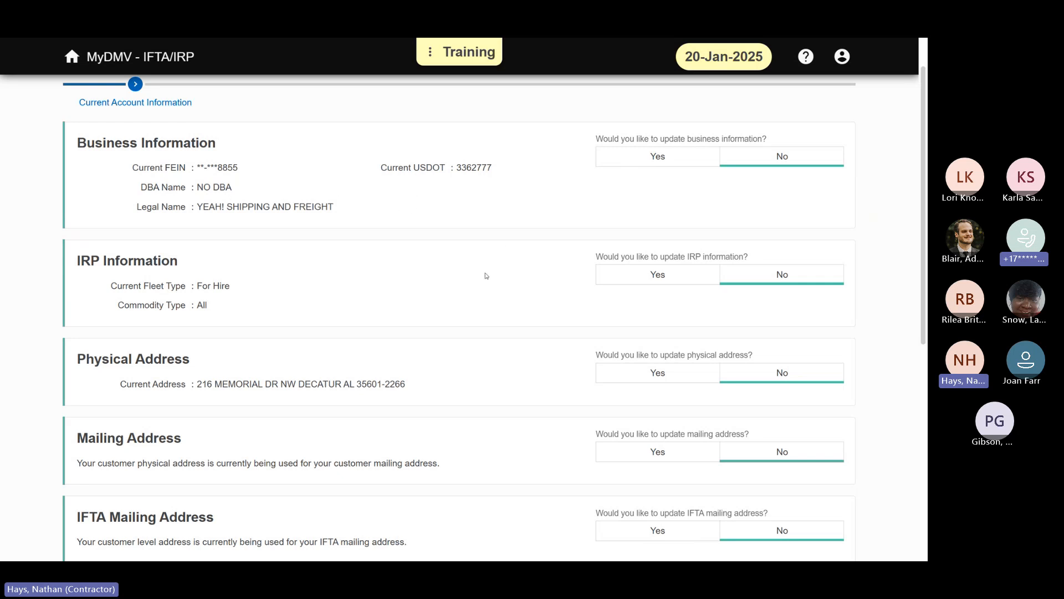
{"action": "scroll", "coordinate": [487, 278], "scroll_direction": "down", "scroll_amount": 5}
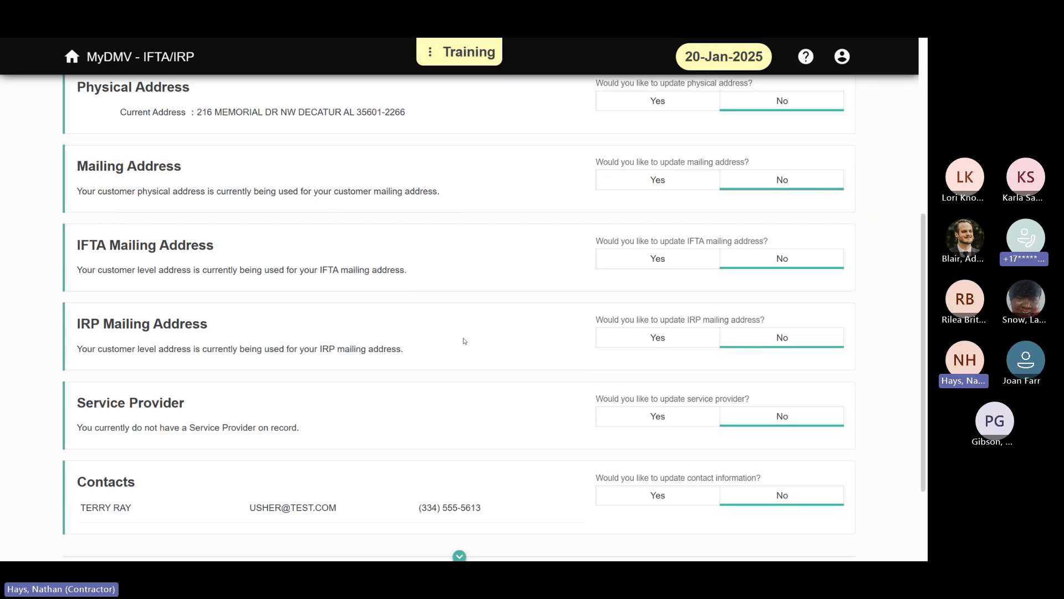
{"action": "scroll", "coordinate": [441, 331], "scroll_direction": "down", "scroll_amount": 1}
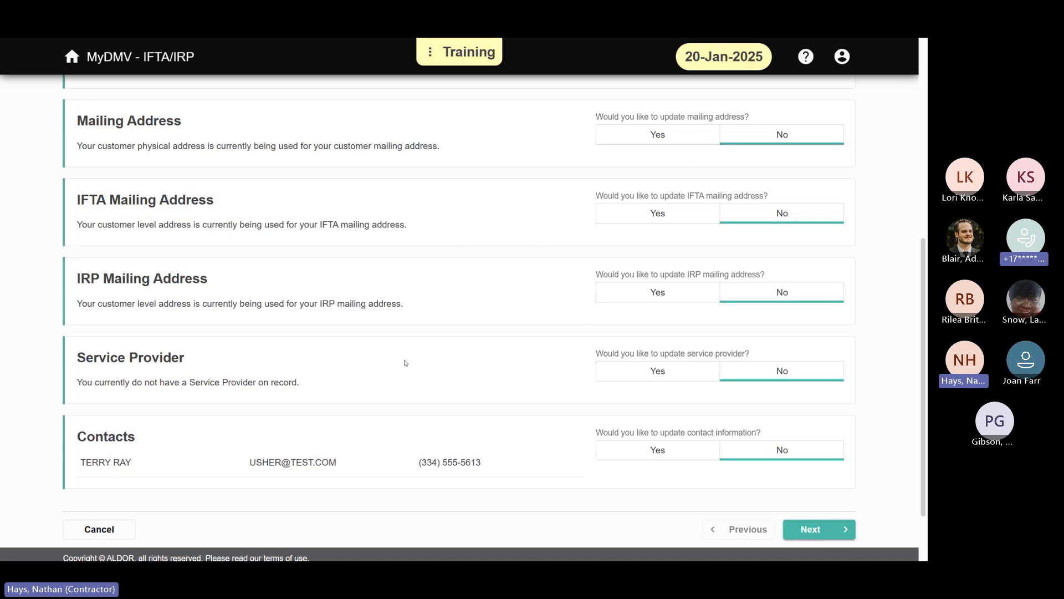
{"action": "scroll", "coordinate": [457, 322], "scroll_direction": "down", "scroll_amount": 1}
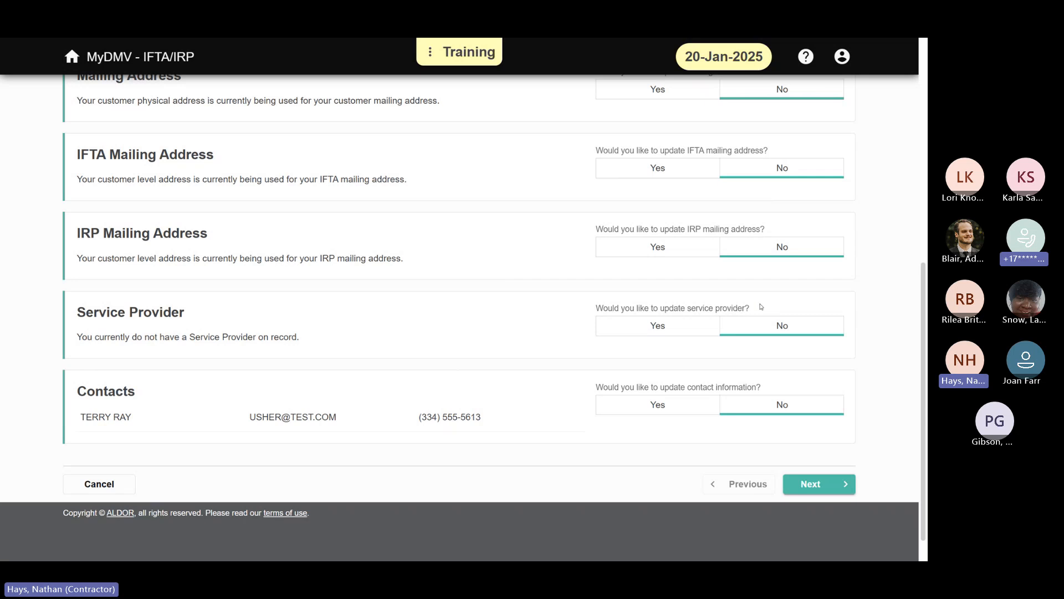
{"action": "left_click", "coordinate": [685, 329]}
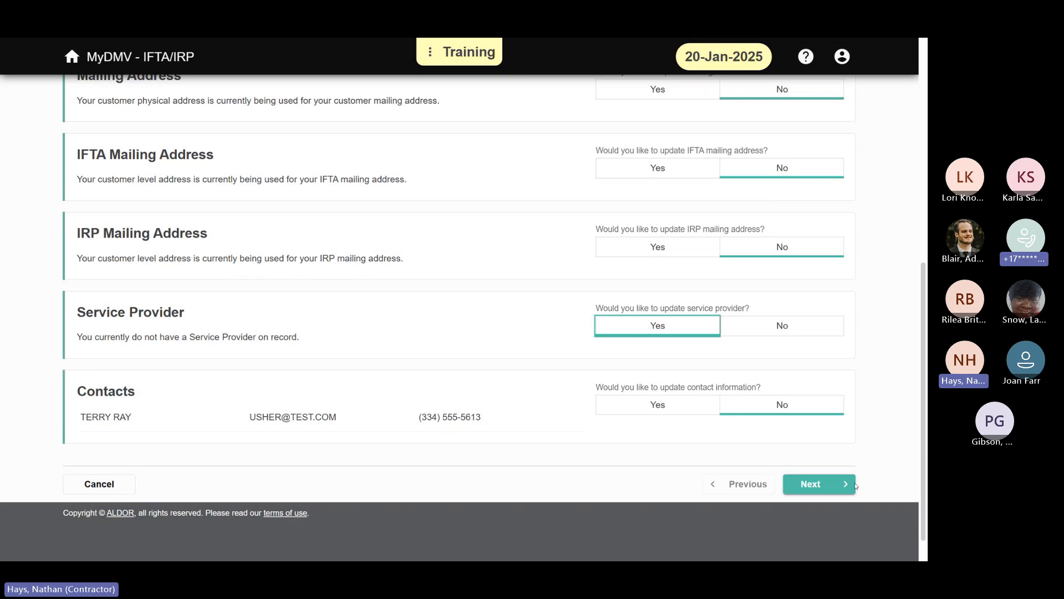
{"action": "left_click", "coordinate": [828, 485]}
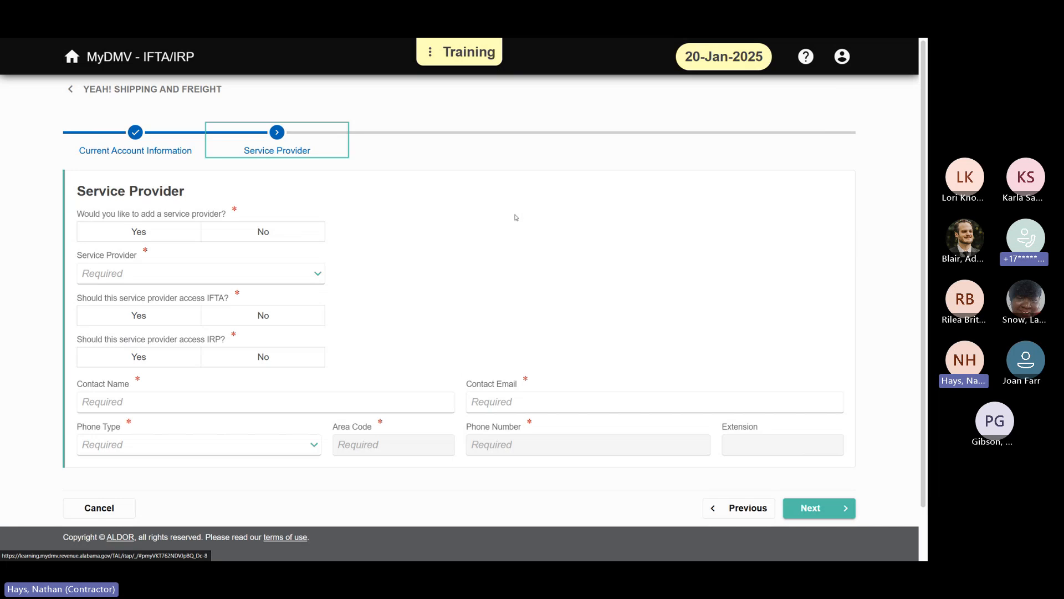
Step: Add Sweet Home Alabama Service Provider as the service provider, with access to both IFTA and IRP
{"action": "left_click", "coordinate": [176, 235]}
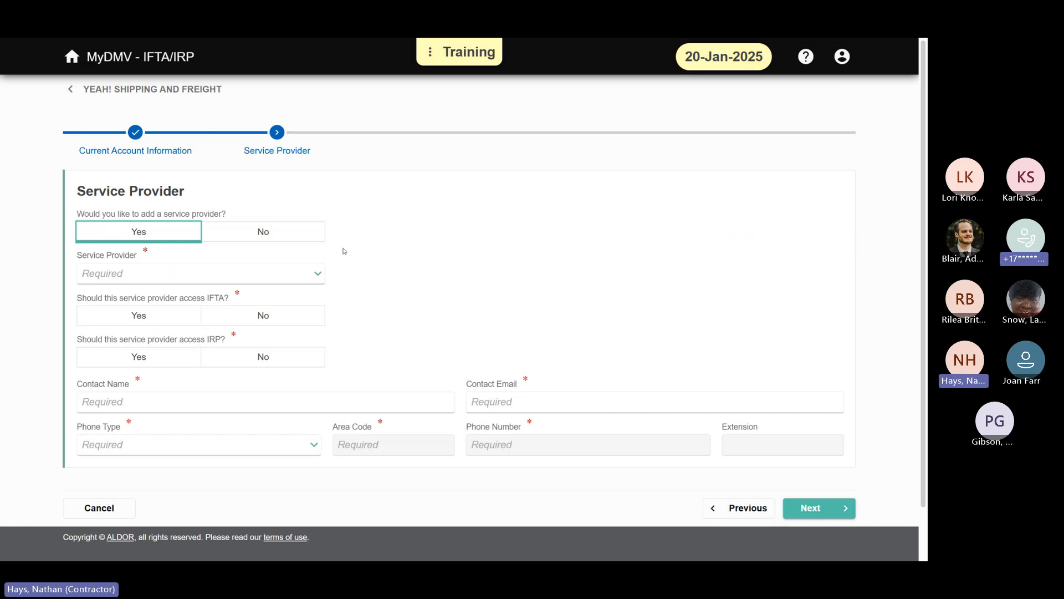
{"action": "left_click", "coordinate": [318, 274]}
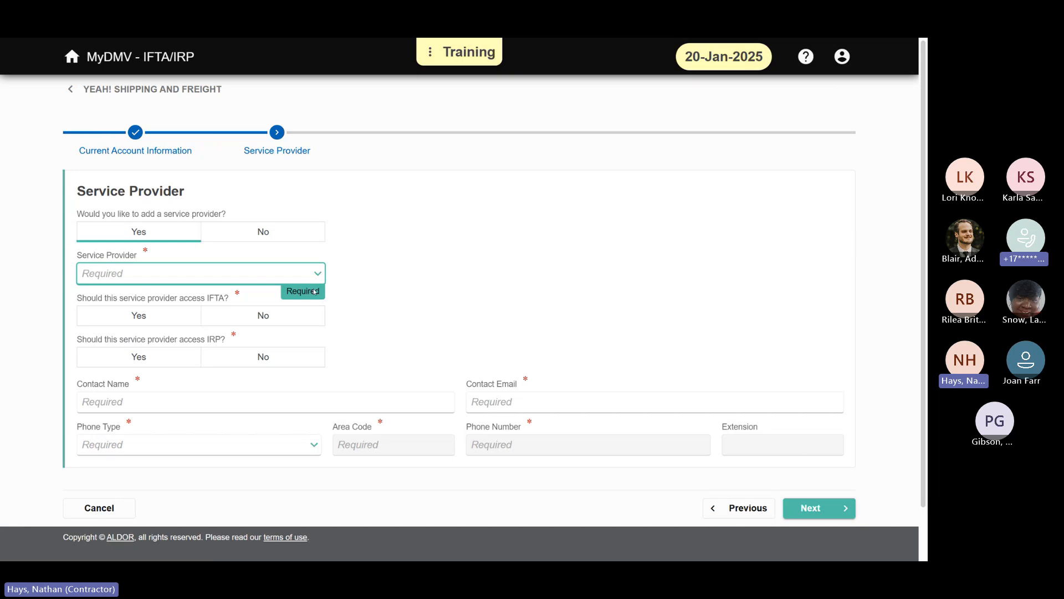
{"action": "left_click", "coordinate": [292, 326]}
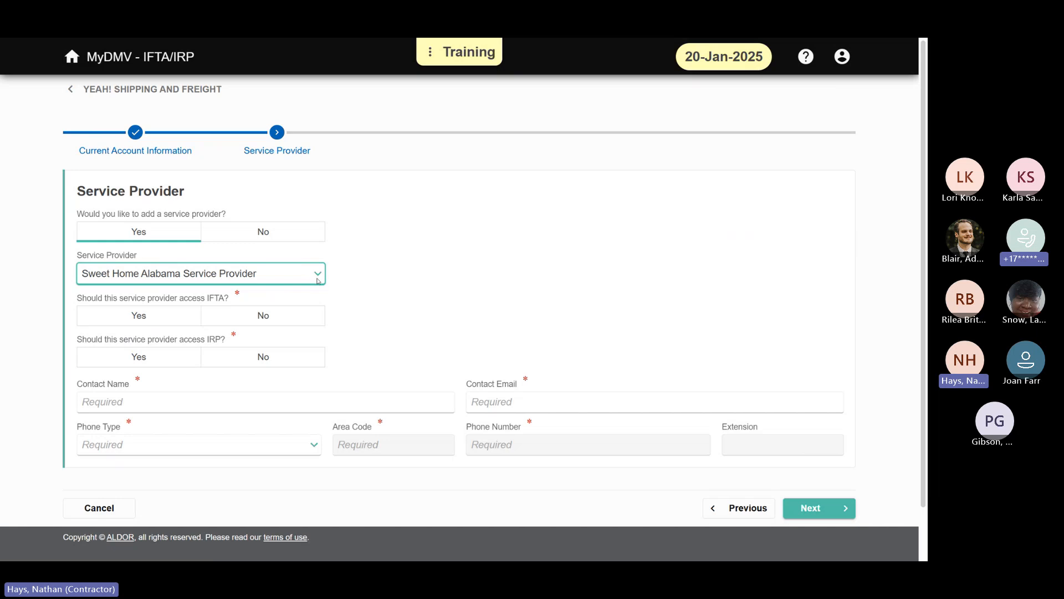
{"action": "left_click", "coordinate": [172, 320]}
{"action": "left_click", "coordinate": [183, 359]}
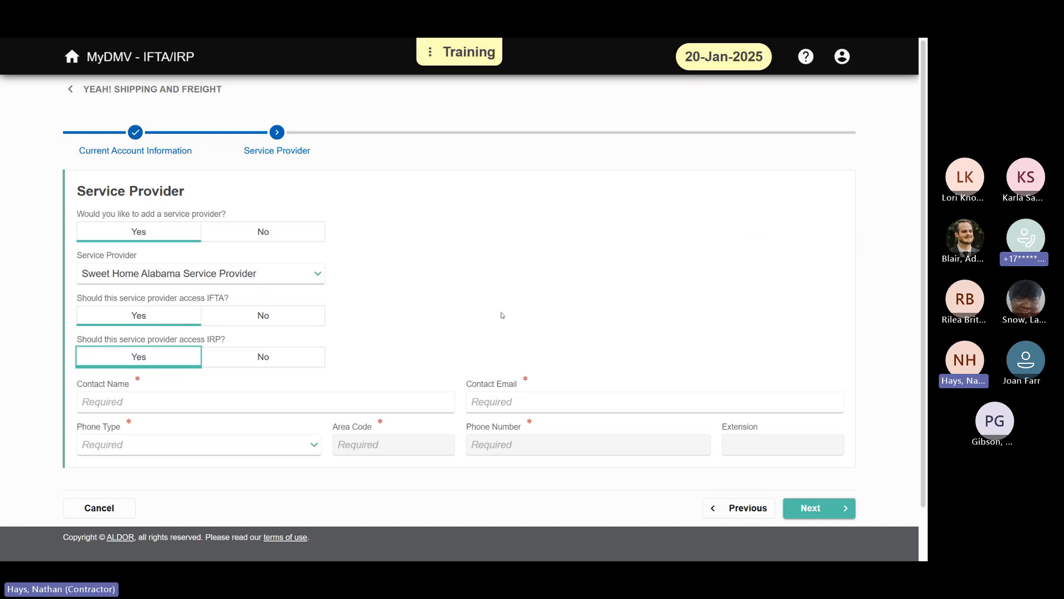
Step: Fill in the service provider contact's full name and e-mail address
{"action": "scroll", "coordinate": [470, 270], "scroll_direction": "down", "scroll_amount": 1}
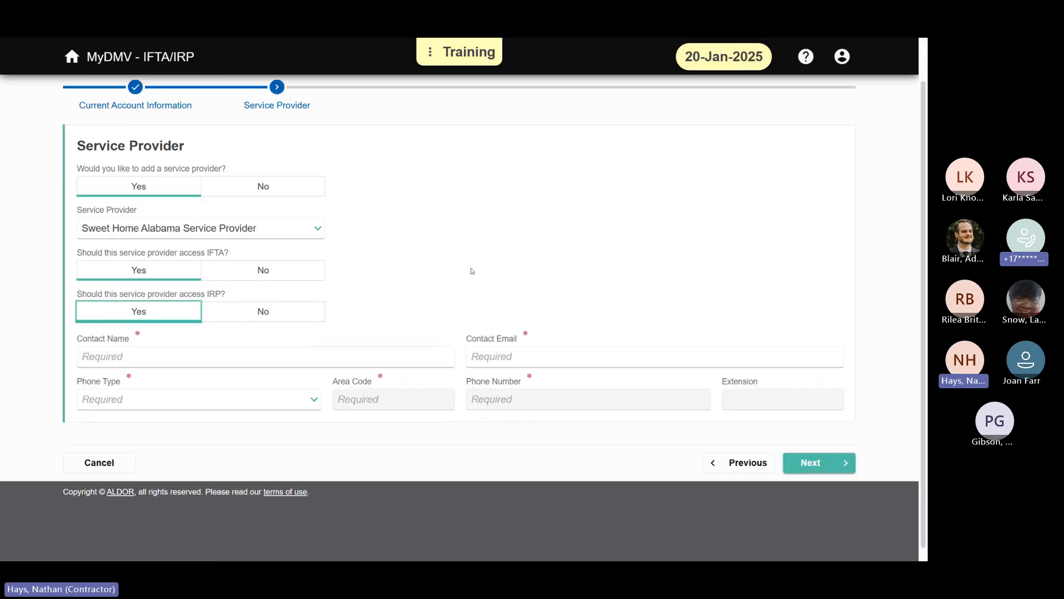
{"action": "left_click", "coordinate": [350, 357]}
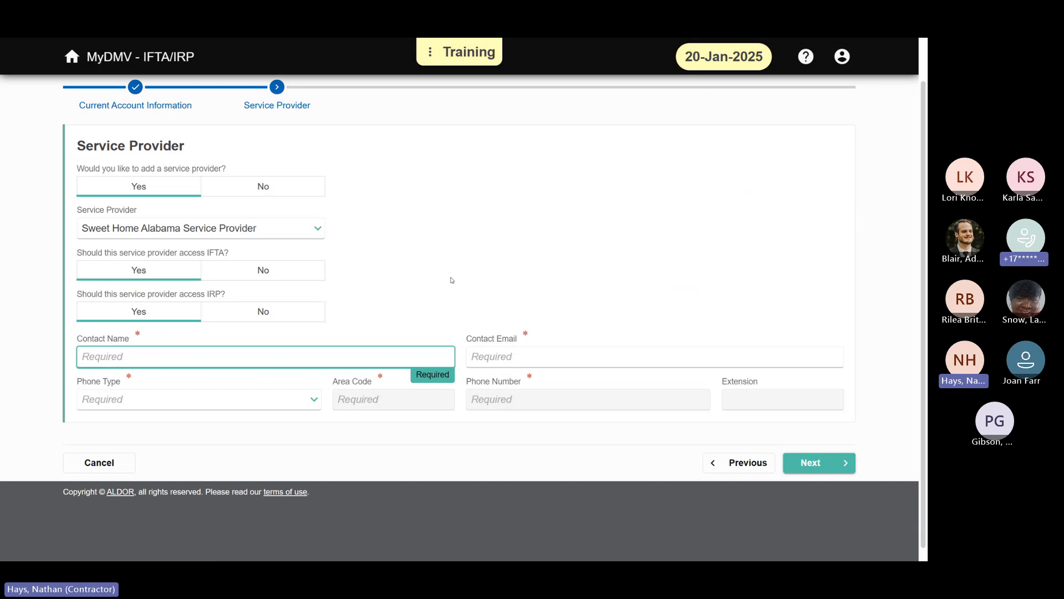
{"action": "key", "text": "Tab"}
{"action": "type", "text": "R"}
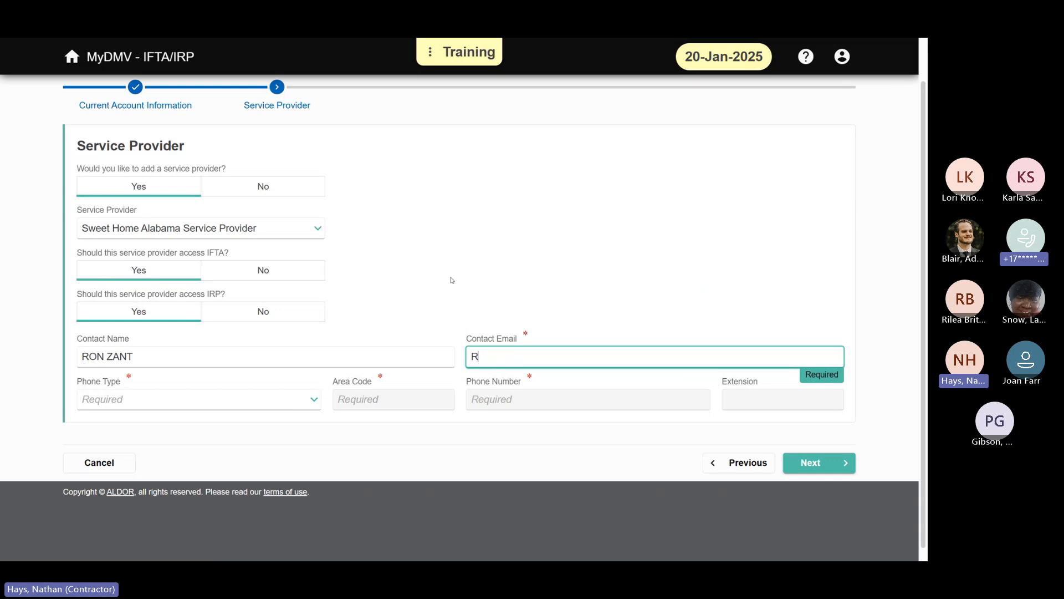
{"action": "type", "text": "ZANT@TEST.COM"}
Step: Set the contact's phone type to Business Phone, enter the area code and phone number, and continue to the attachments
{"action": "left_click", "coordinate": [319, 402]}
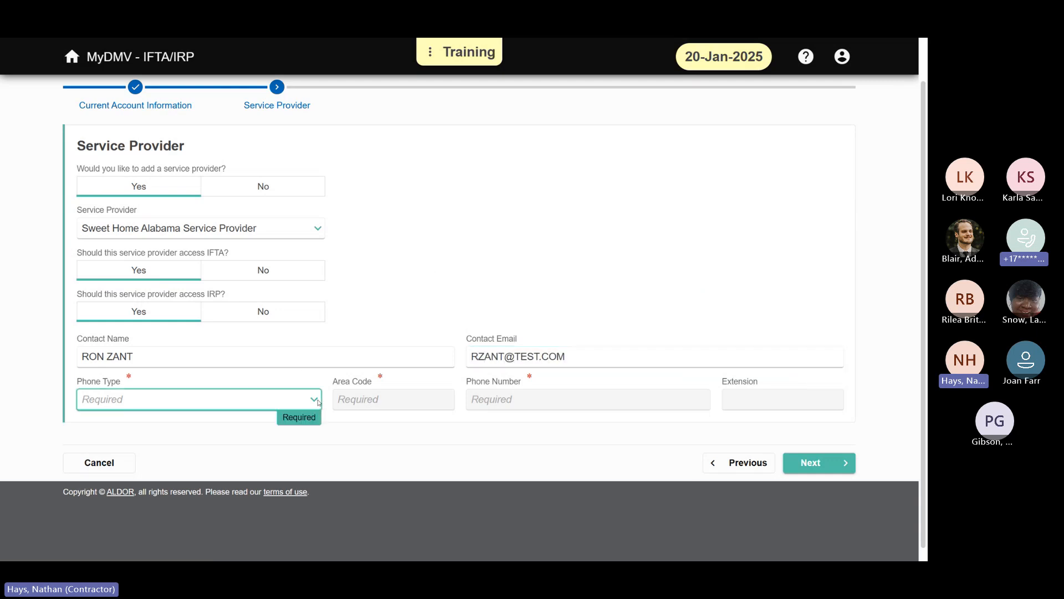
{"action": "left_click", "coordinate": [296, 430]}
{"action": "left_click", "coordinate": [392, 399]}
{"action": "type", "text": "(33"}
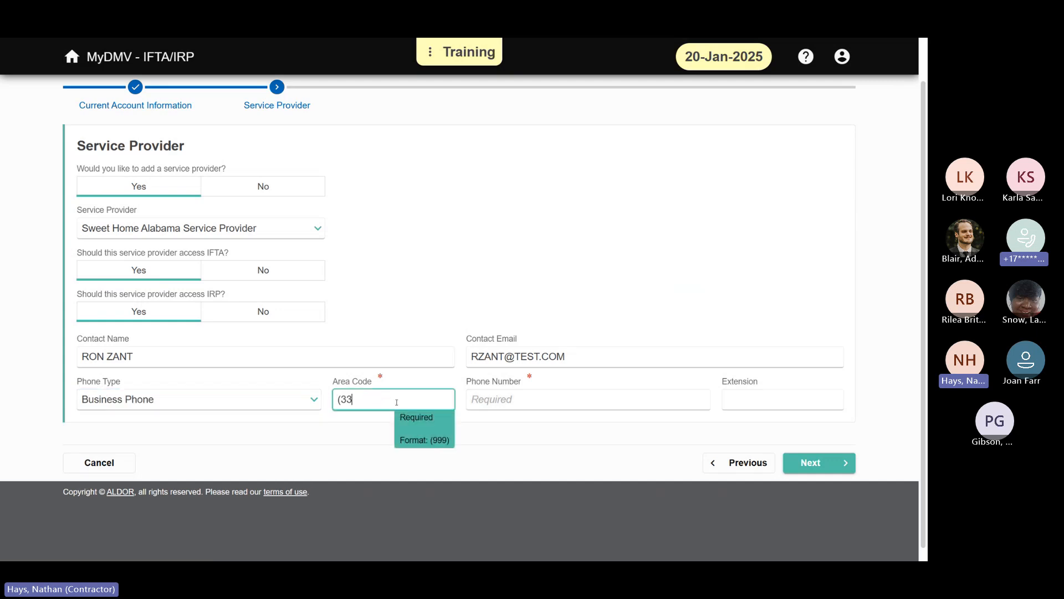
{"action": "type", "text": "4"}
{"action": "key", "text": "Tab"}
{"action": "type", "text": "555"}
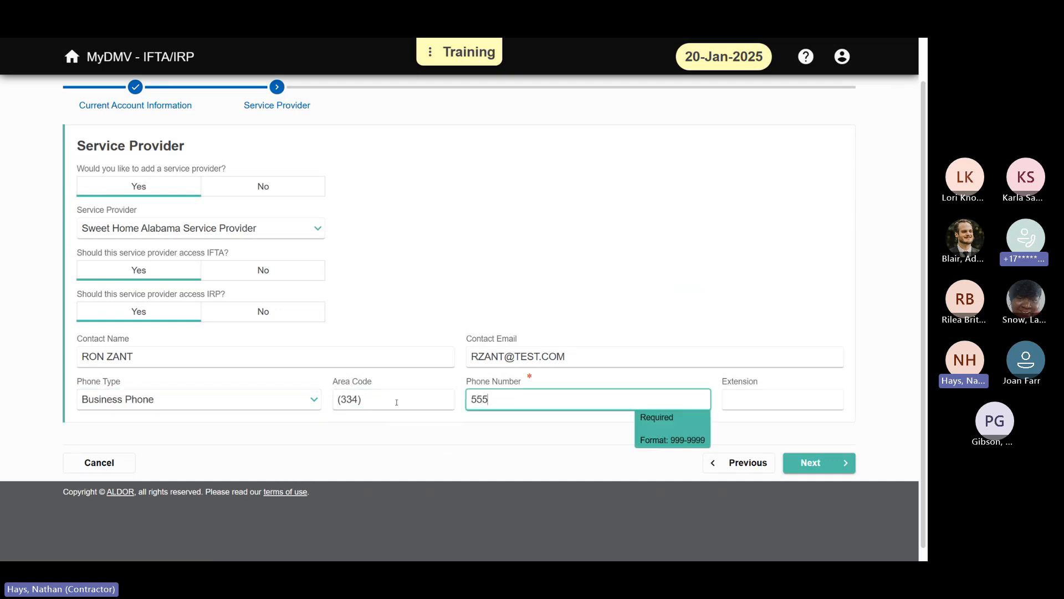
{"action": "type", "text": "-1234"}
{"action": "left_click", "coordinate": [485, 285]}
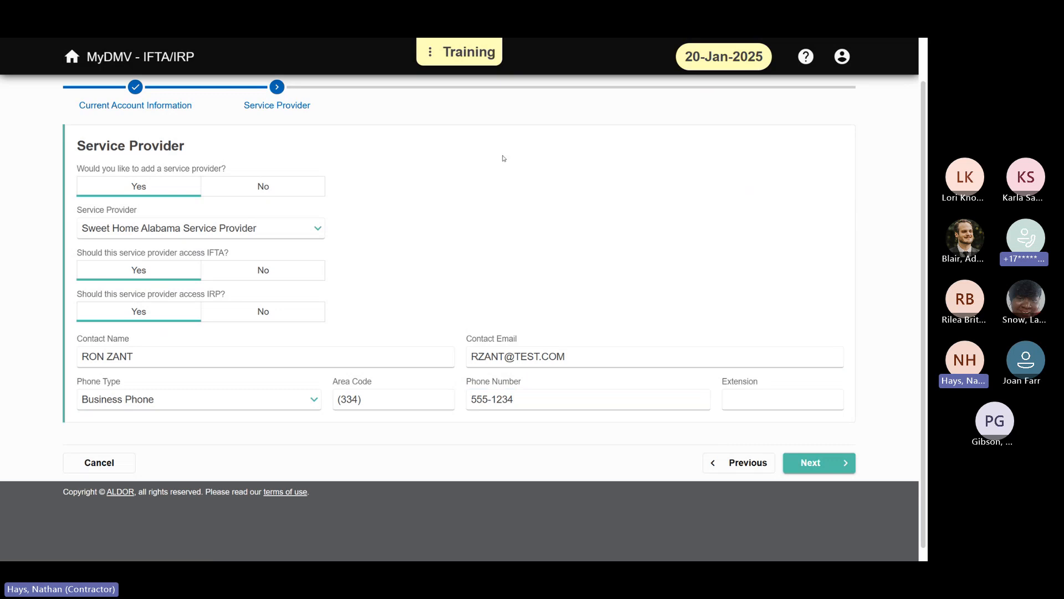
{"action": "left_click", "coordinate": [838, 471]}
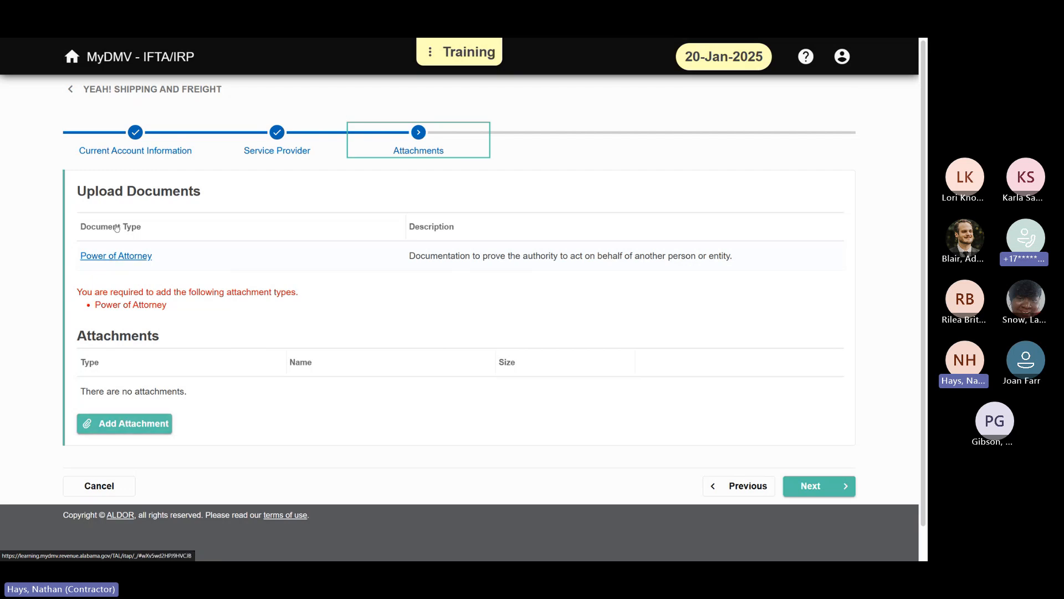
Step: Attach Power of Attorney.pdf from the Fake Documents folder as the required Power of Attorney and continue to the submission confirmation
{"action": "left_click", "coordinate": [138, 256]}
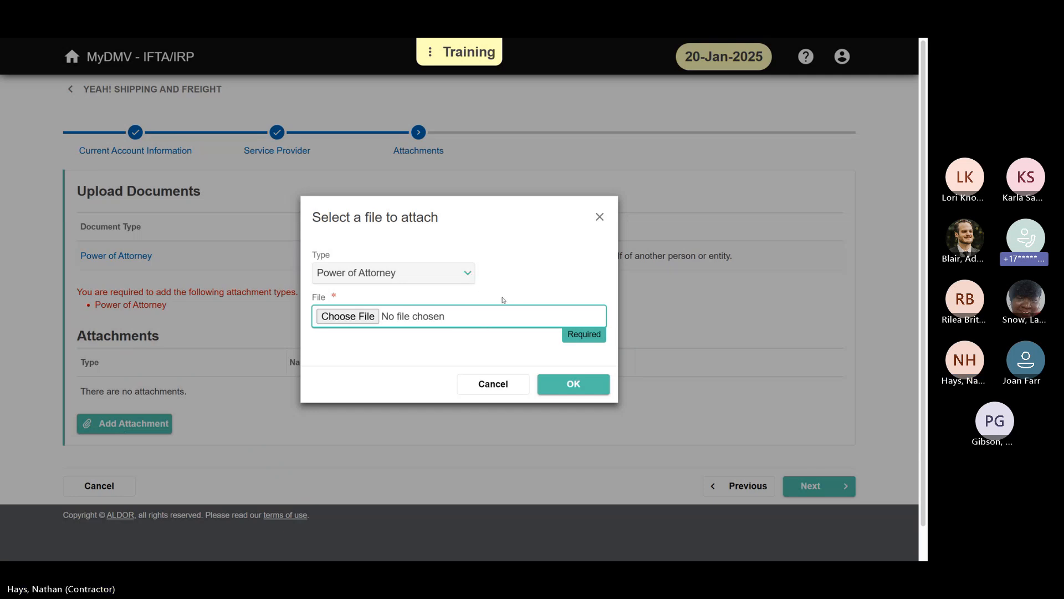
{"action": "left_click", "coordinate": [366, 320]}
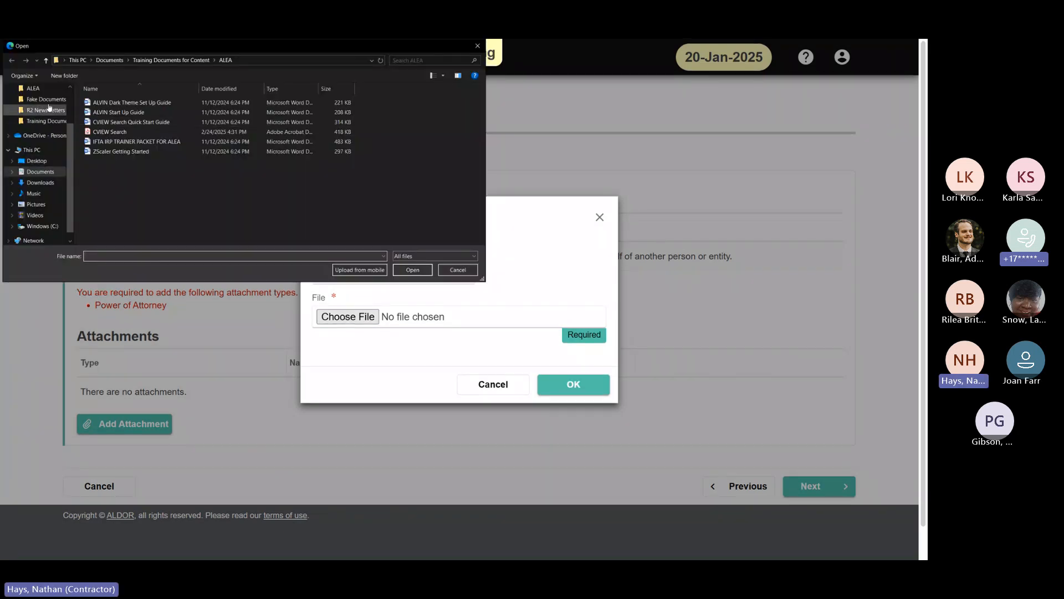
{"action": "left_click", "coordinate": [46, 100]}
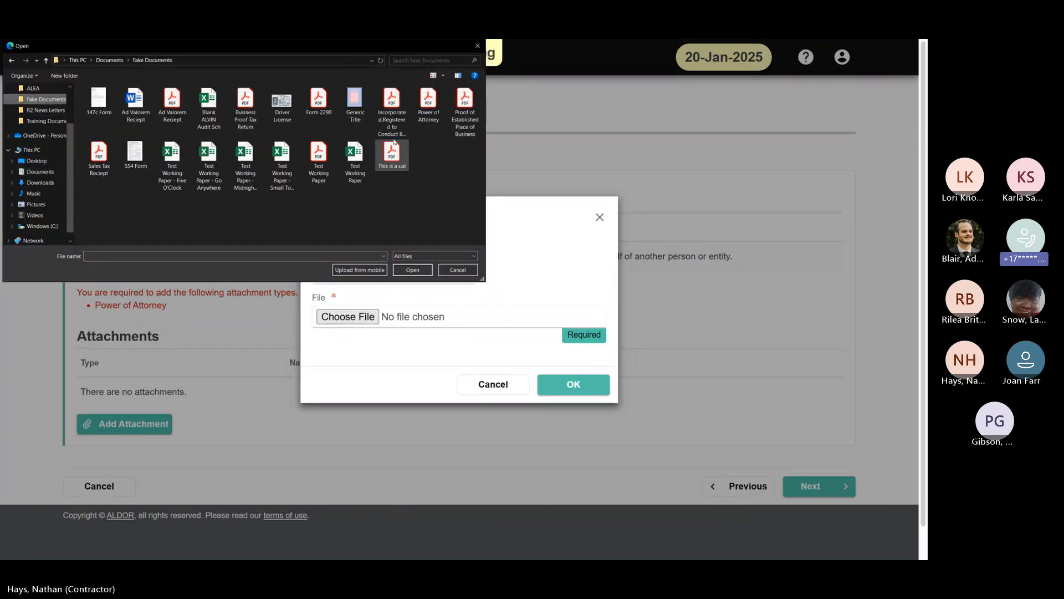
{"action": "double_click", "coordinate": [429, 98]}
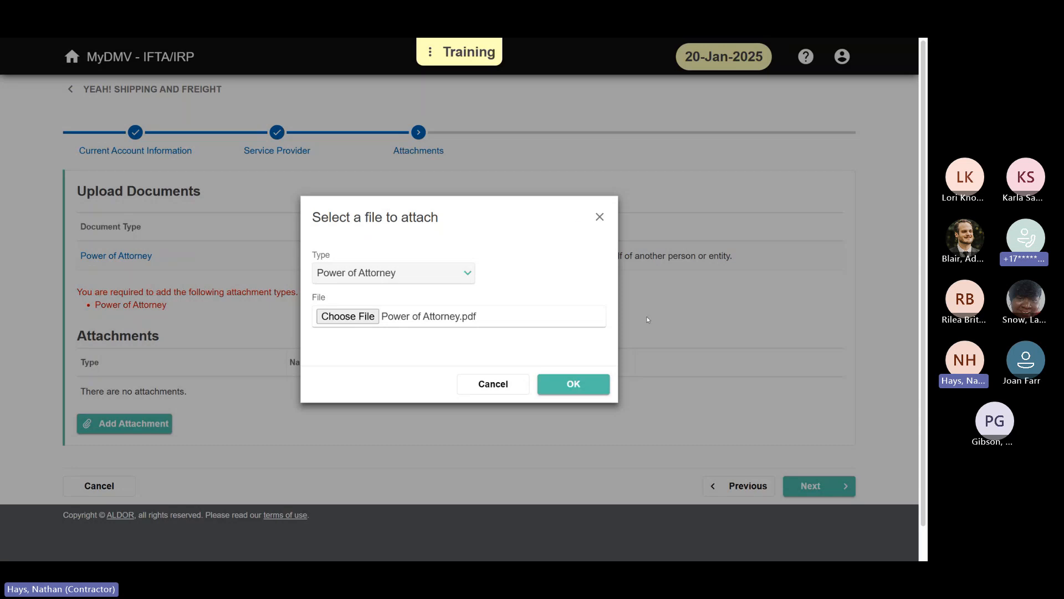
{"action": "left_click", "coordinate": [579, 388]}
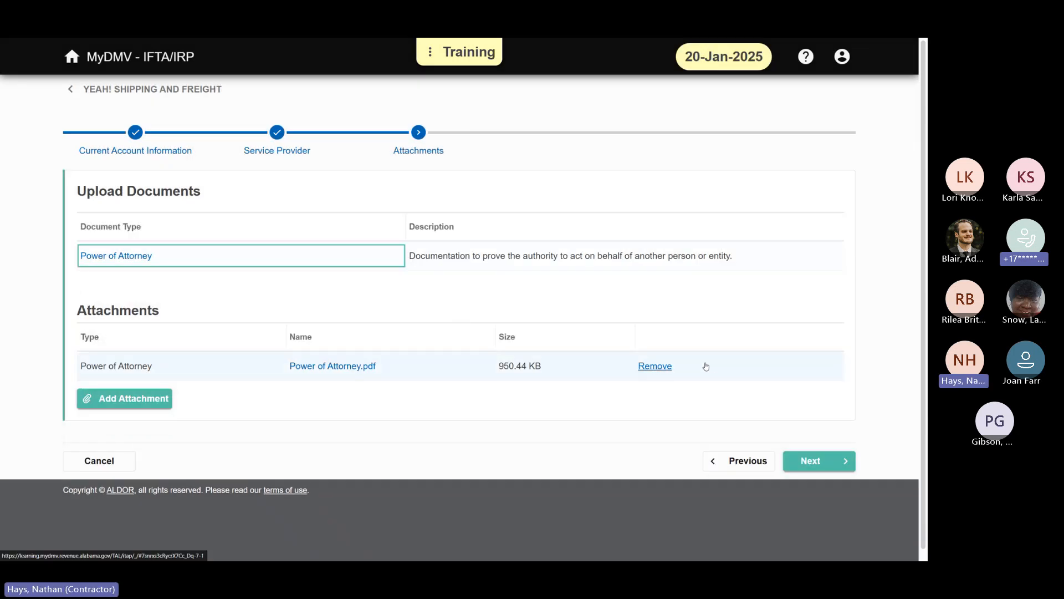
{"action": "left_click", "coordinate": [403, 304]}
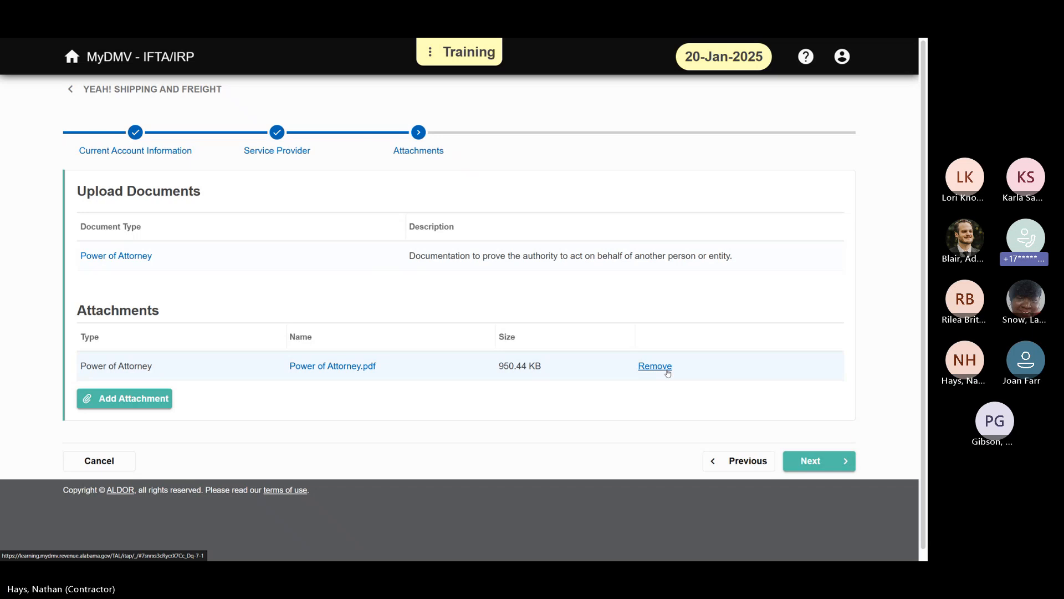
{"action": "left_click", "coordinate": [836, 463]}
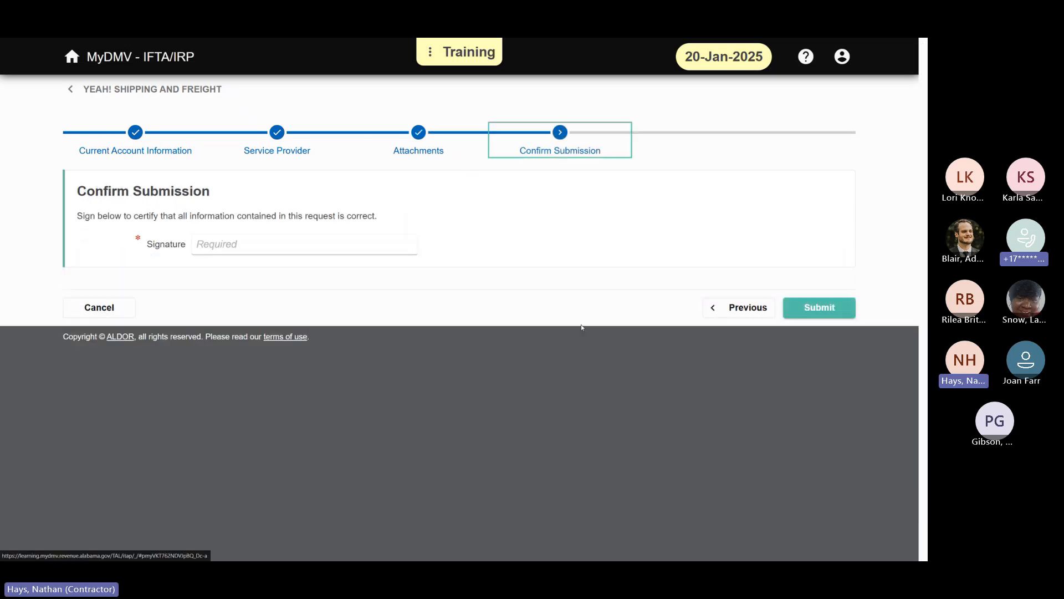
Step: Sign the request with the account holder's full name, submit it, and return to the carrier's account summary
{"action": "left_click", "coordinate": [354, 249]}
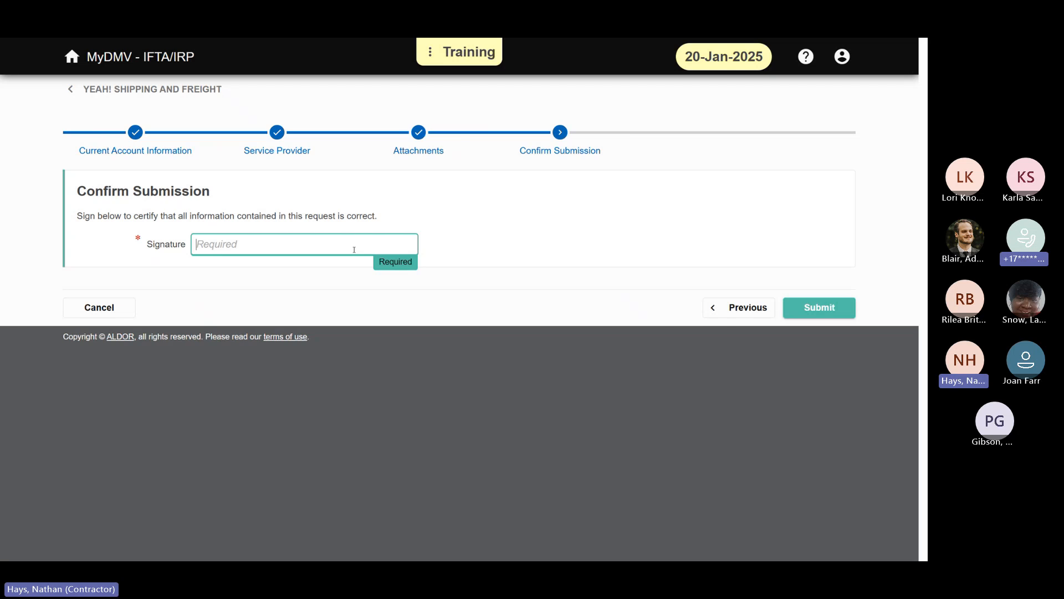
{"action": "left_click", "coordinate": [677, 188]}
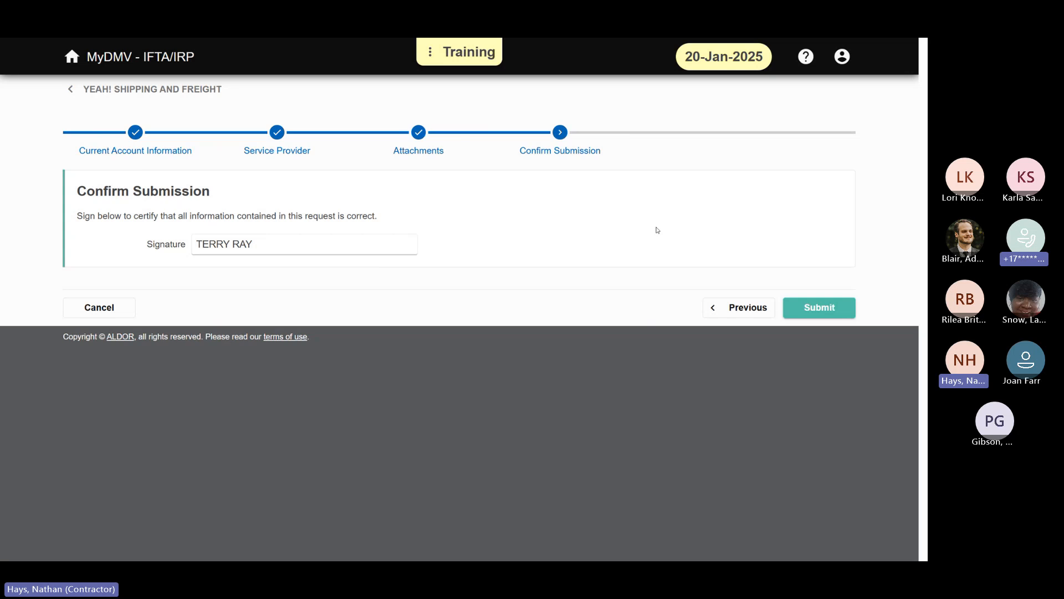
{"action": "left_click", "coordinate": [842, 315]}
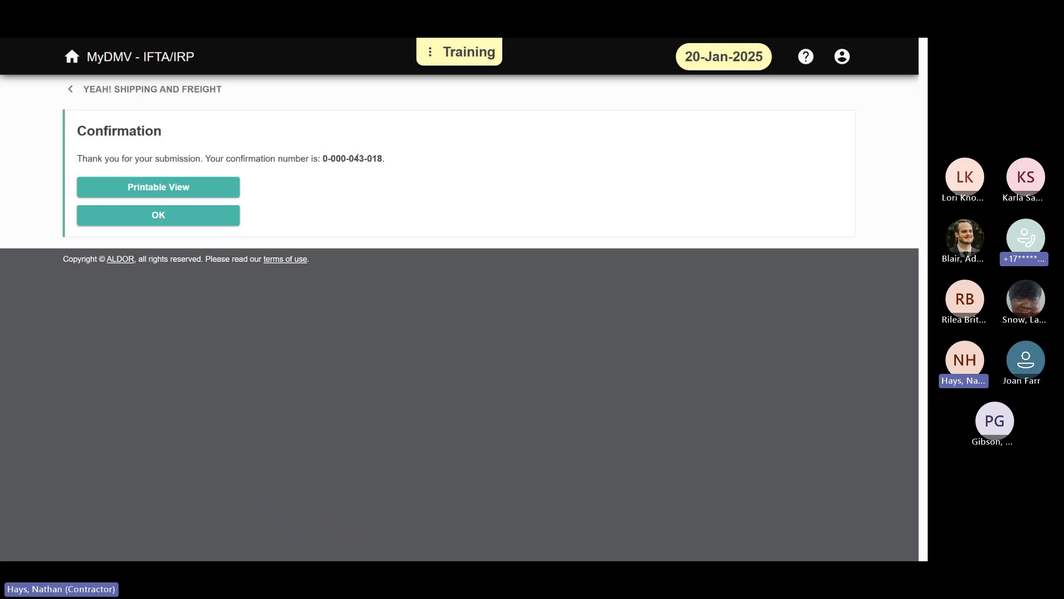
{"action": "left_click", "coordinate": [217, 220]}
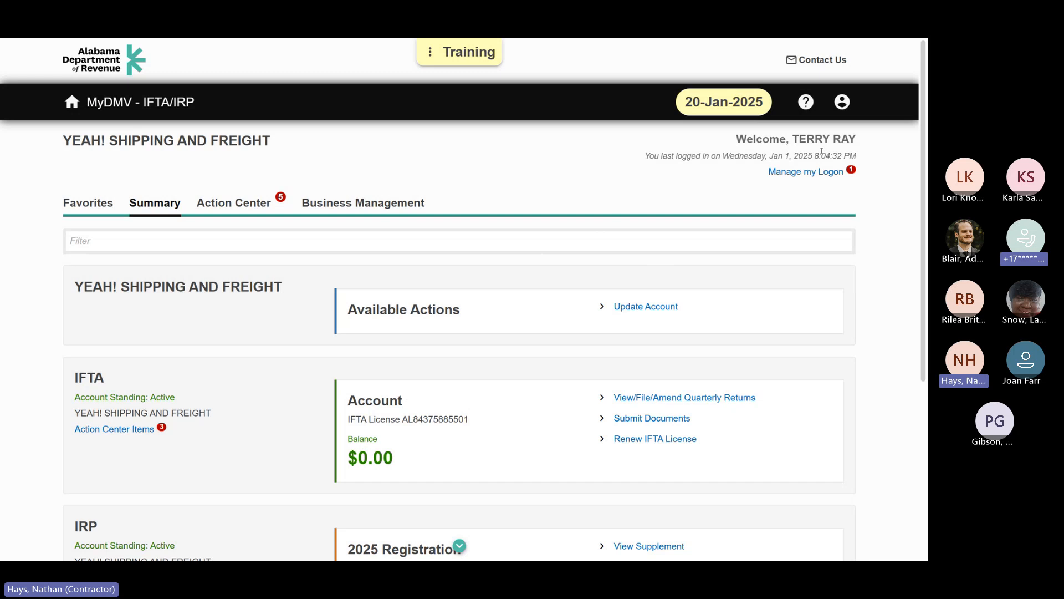
Step: Log off from the carrier's account and confirm the logoff
{"action": "left_click", "coordinate": [842, 101]}
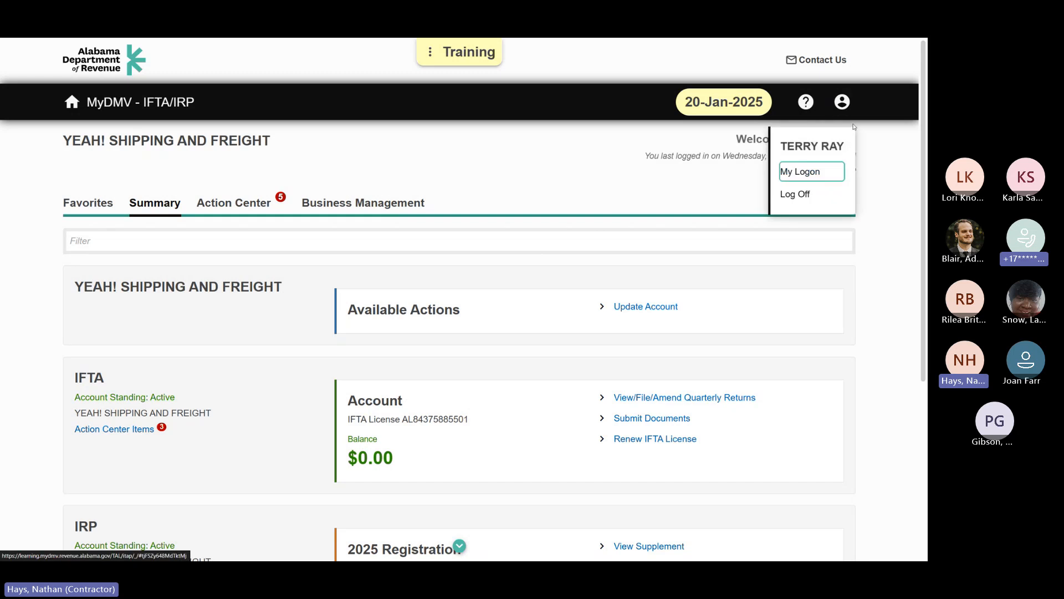
{"action": "left_click", "coordinate": [811, 197]}
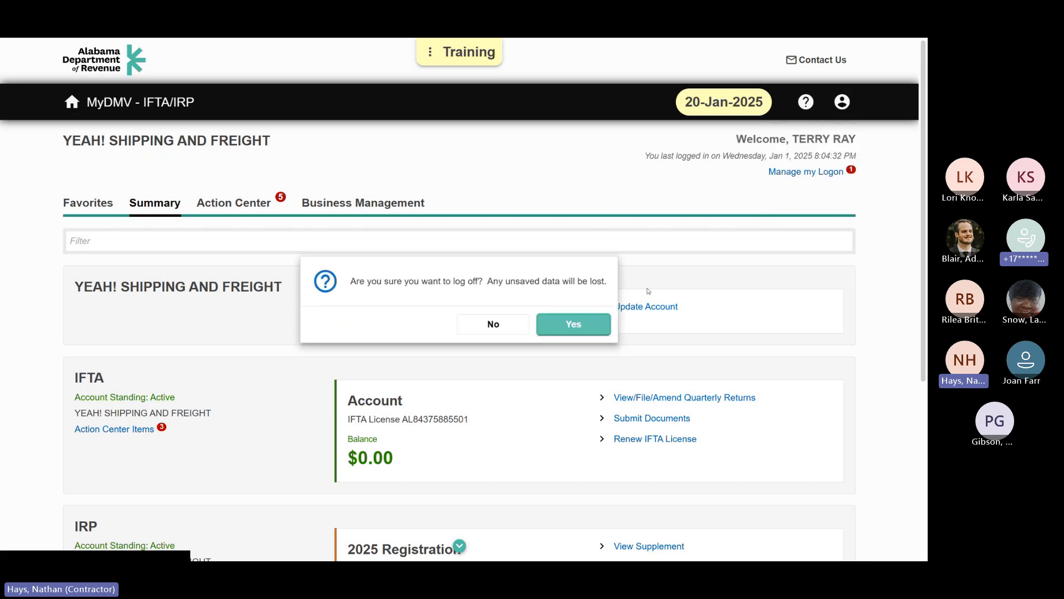
{"action": "left_click", "coordinate": [571, 333]}
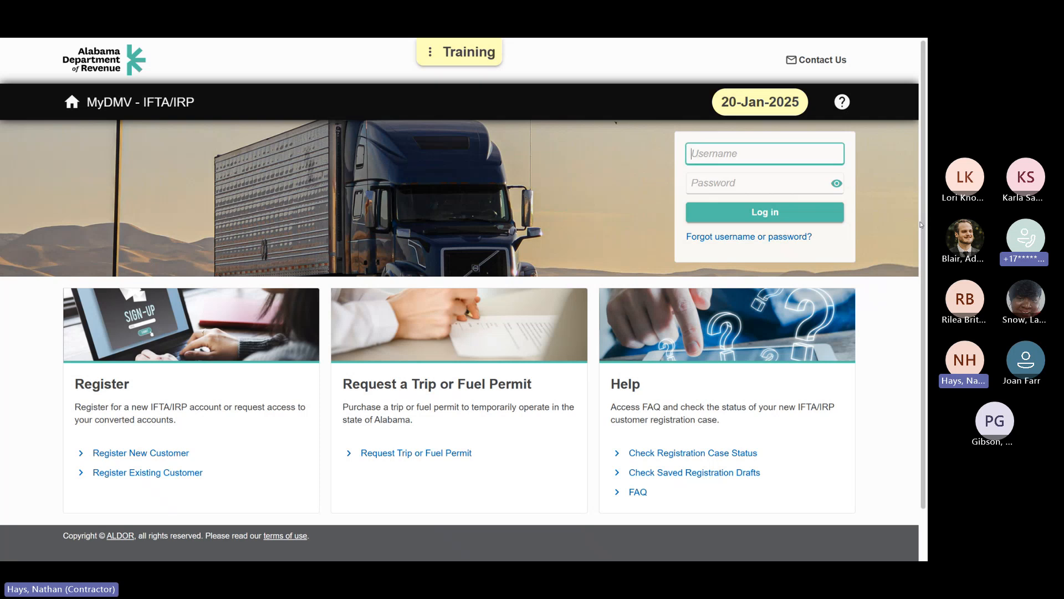
Step: Log in as the service provider with the username e-mail and account password
{"action": "type", "text": "rzant@test.com"}
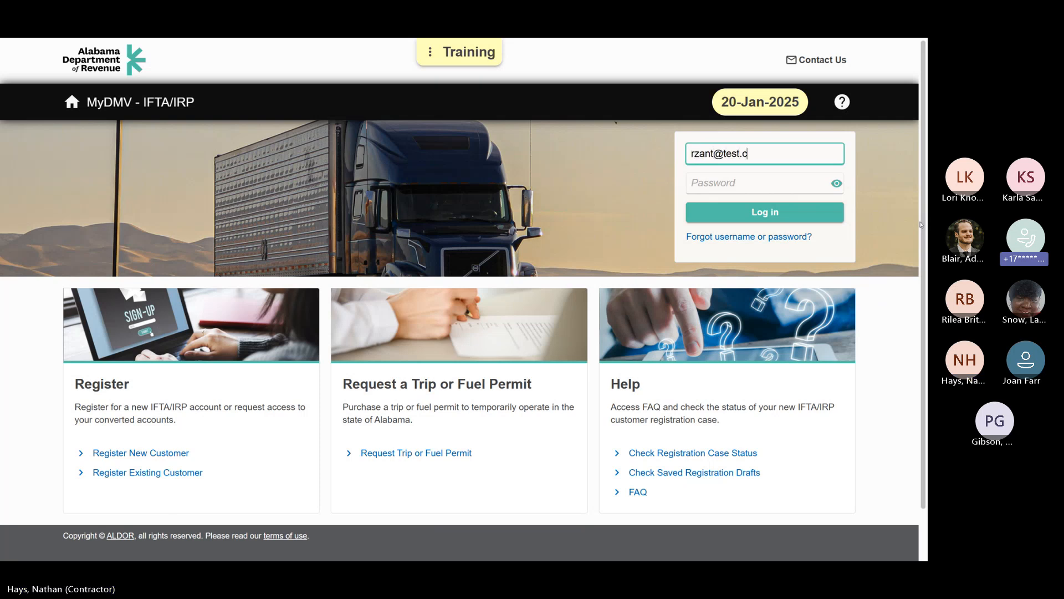
{"action": "key", "text": "Tab"}
{"action": "type", "text": "•••••••••"}
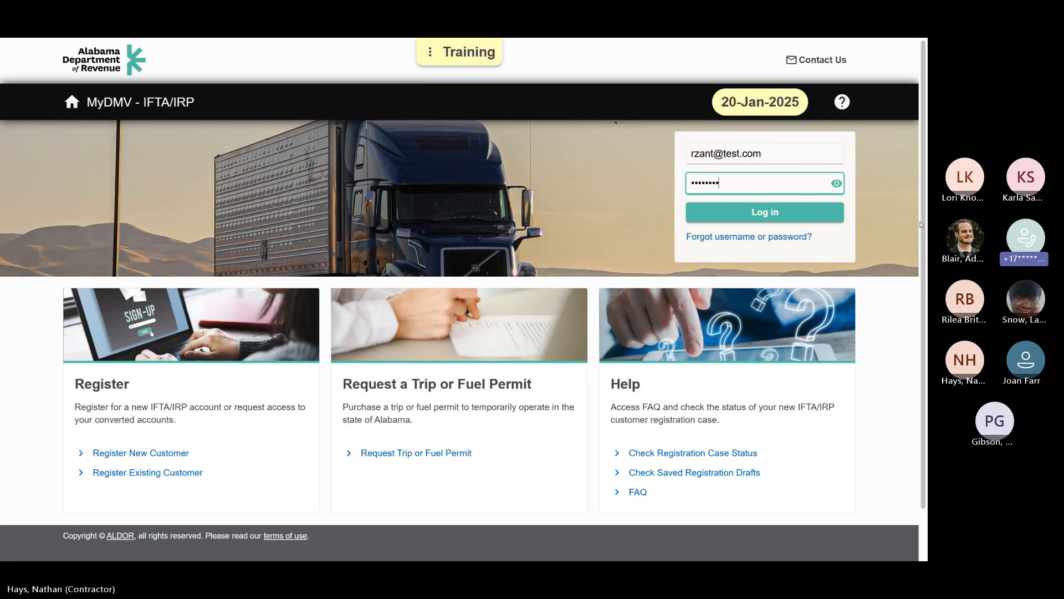
{"action": "key", "text": "Return"}
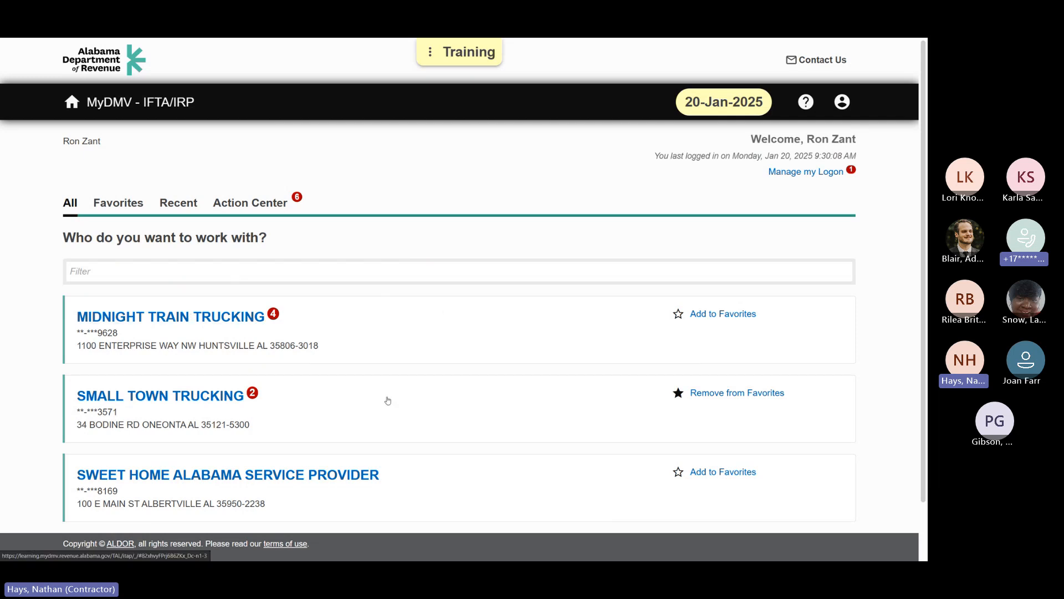
Step: Open Midnight Train Trucking's IRP 2025 registration supplement and display its list of vehicles
{"action": "left_click", "coordinate": [249, 320]}
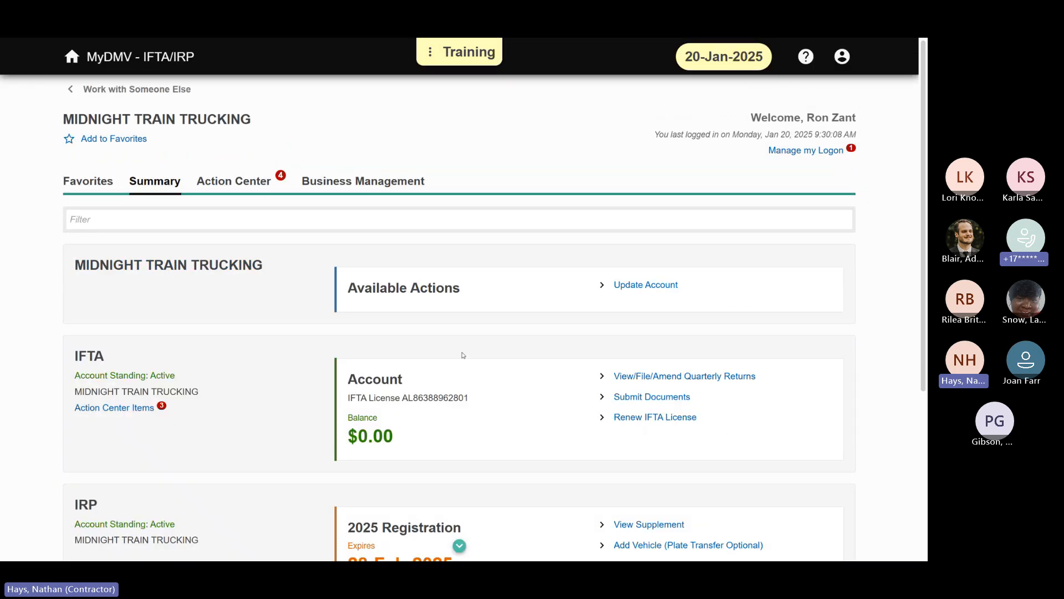
{"action": "scroll", "coordinate": [463, 355], "scroll_direction": "down", "scroll_amount": 1}
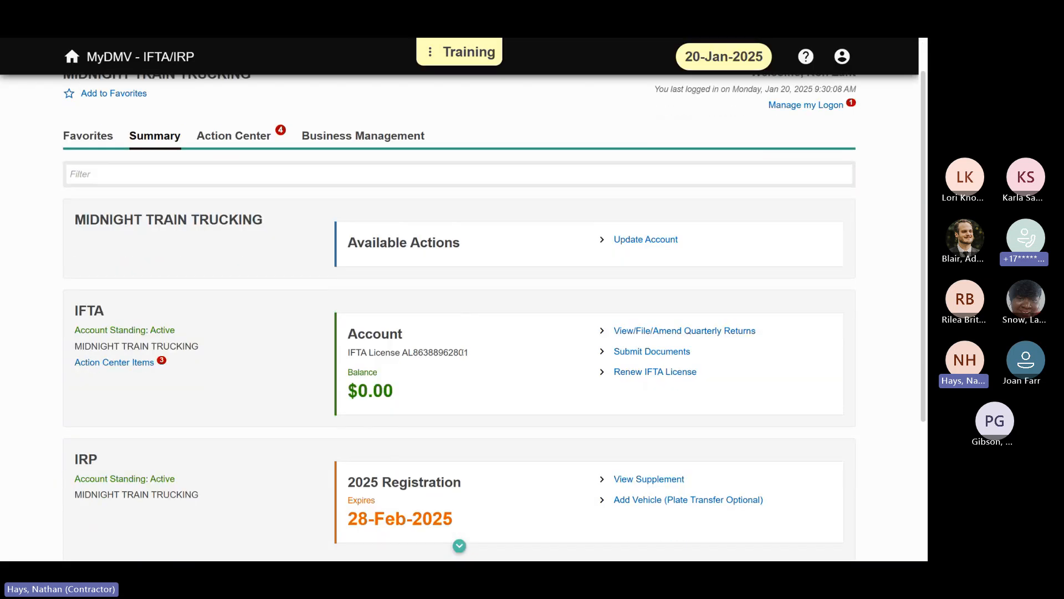
{"action": "scroll", "coordinate": [460, 352], "scroll_direction": "down", "scroll_amount": 2}
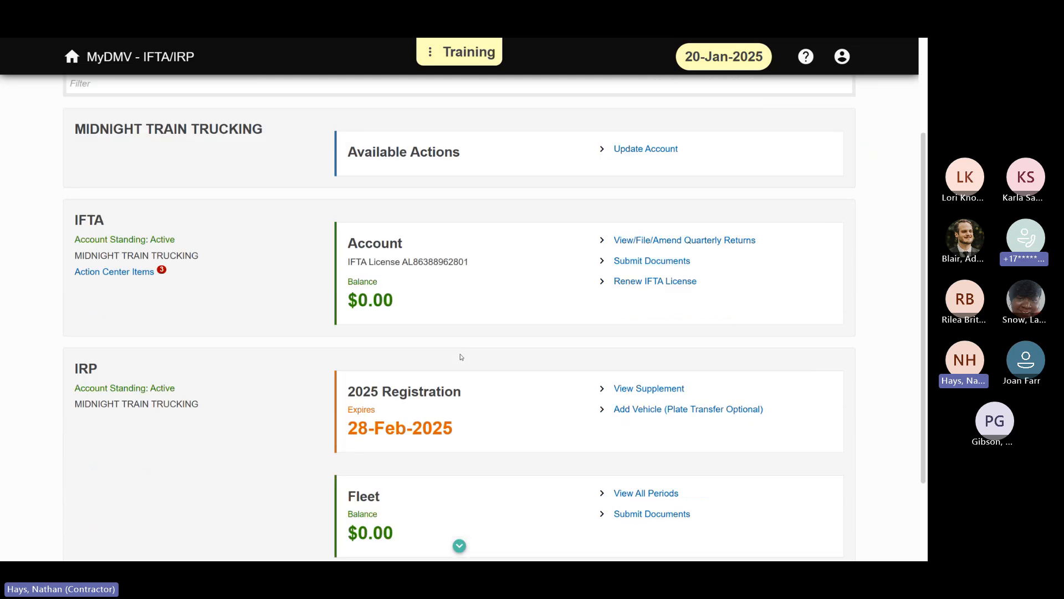
{"action": "scroll", "coordinate": [474, 439], "scroll_direction": "down", "scroll_amount": 1}
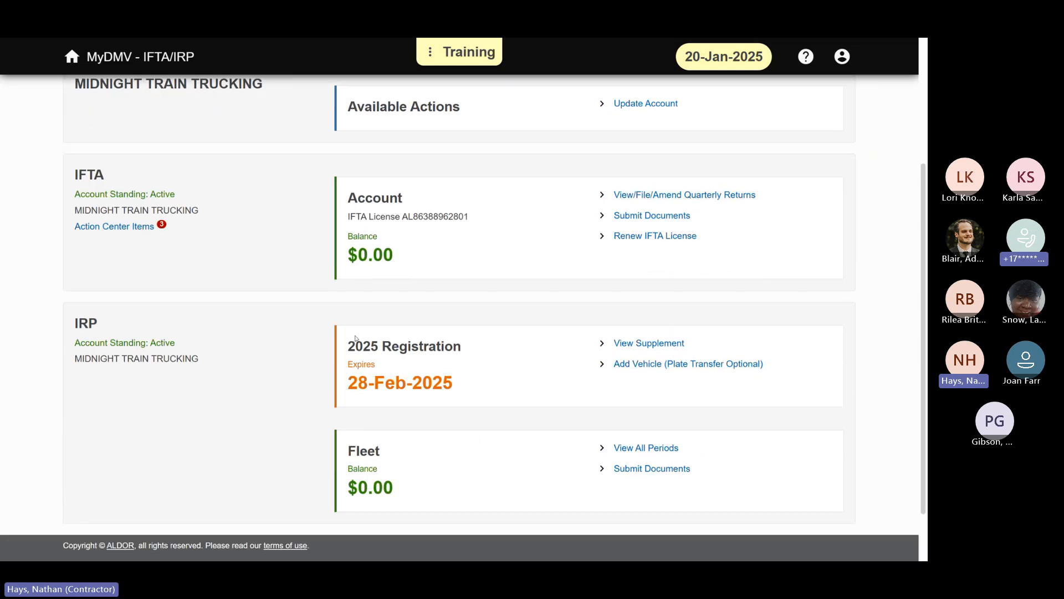
{"action": "left_click", "coordinate": [665, 343]}
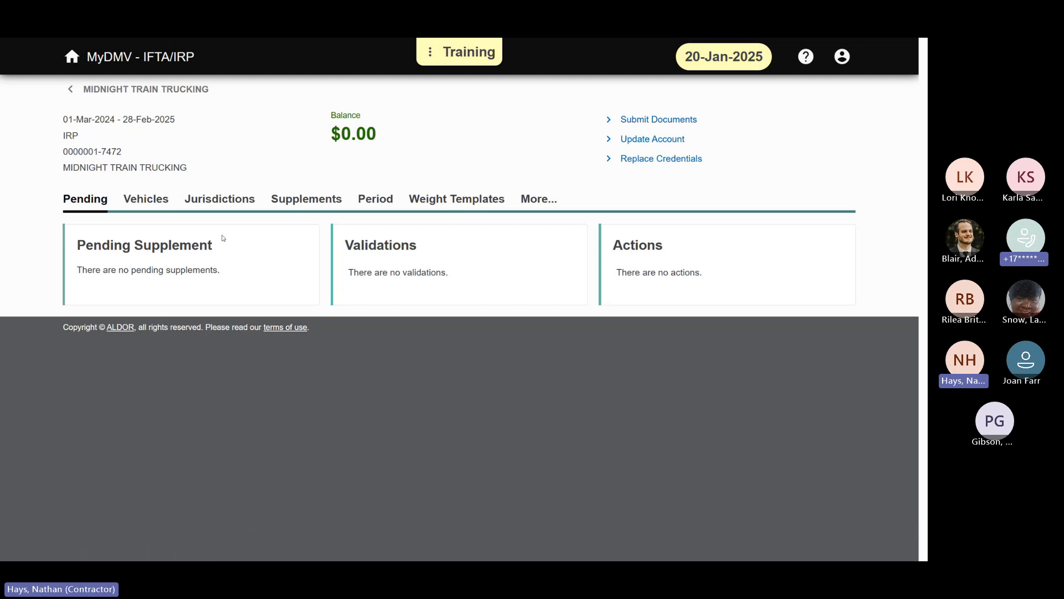
{"action": "left_click", "coordinate": [159, 201]}
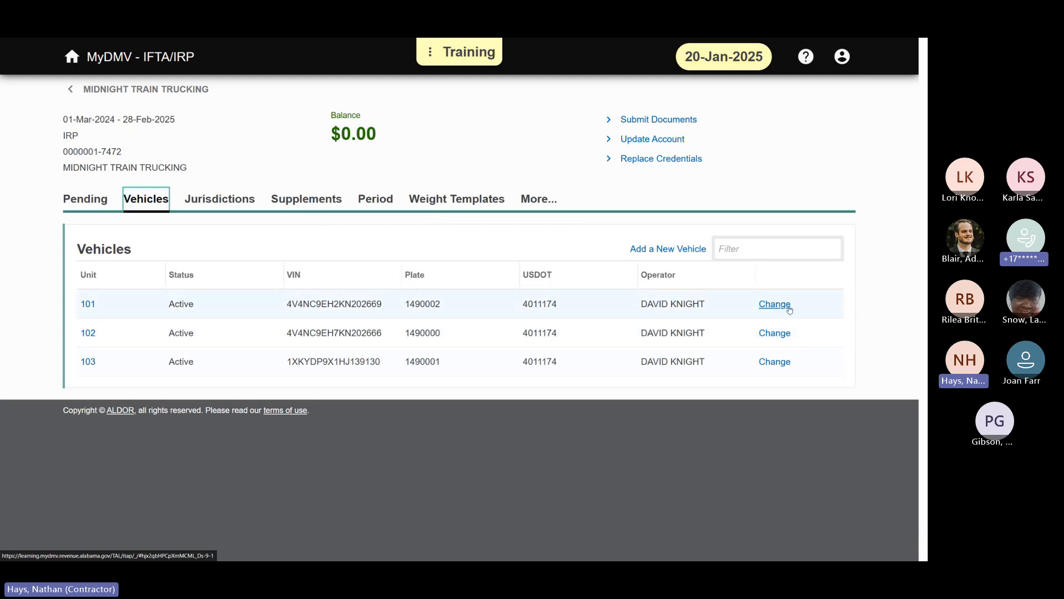
Step: Delete vehicle unit 101 from the fleet without requesting a refund letter, and submit the change
{"action": "left_click", "coordinate": [784, 304]}
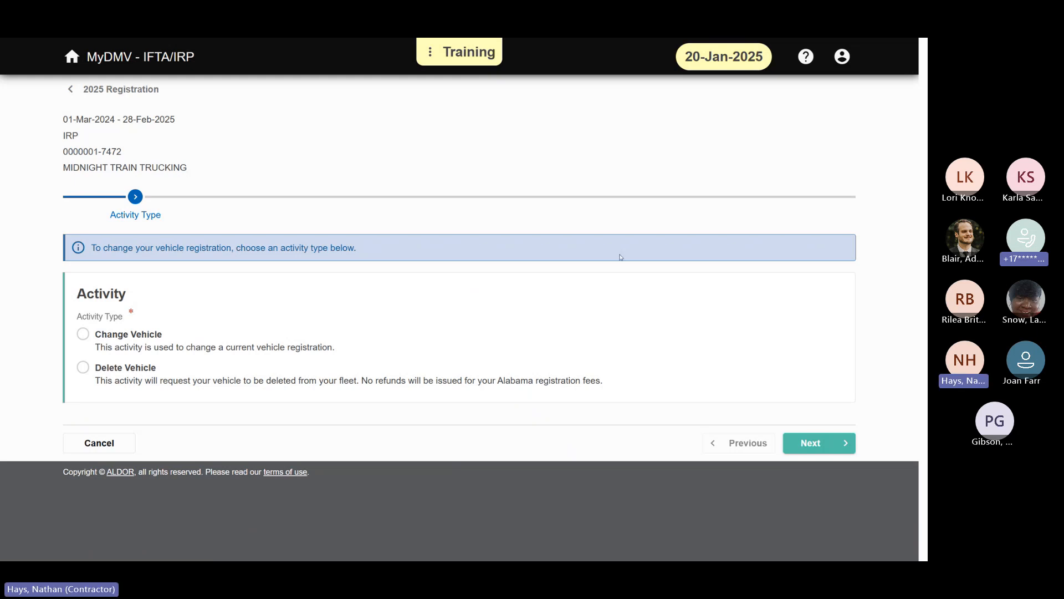
{"action": "left_click", "coordinate": [135, 376]}
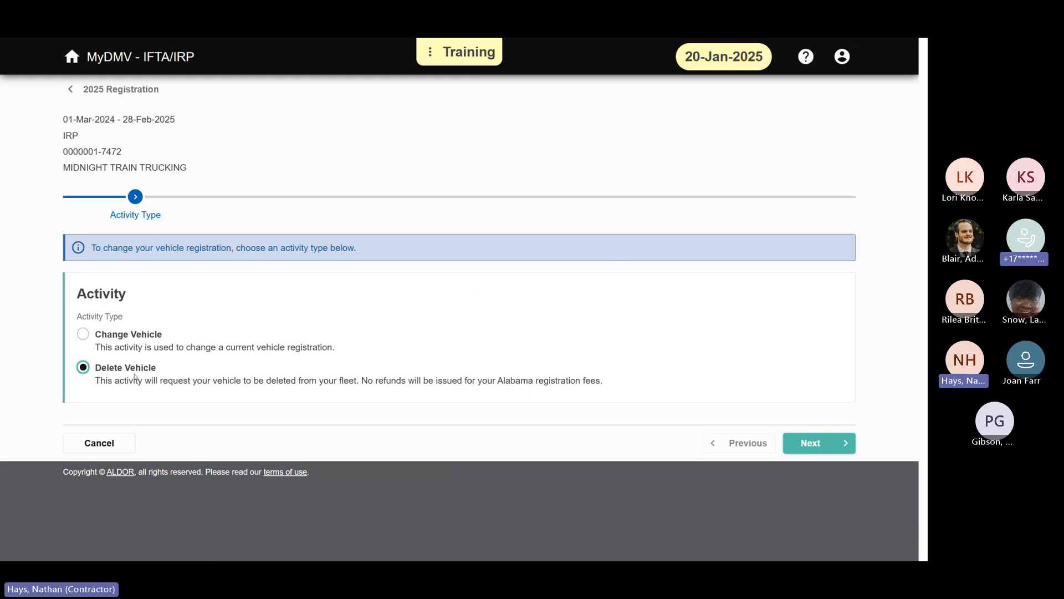
{"action": "left_click", "coordinate": [813, 444]}
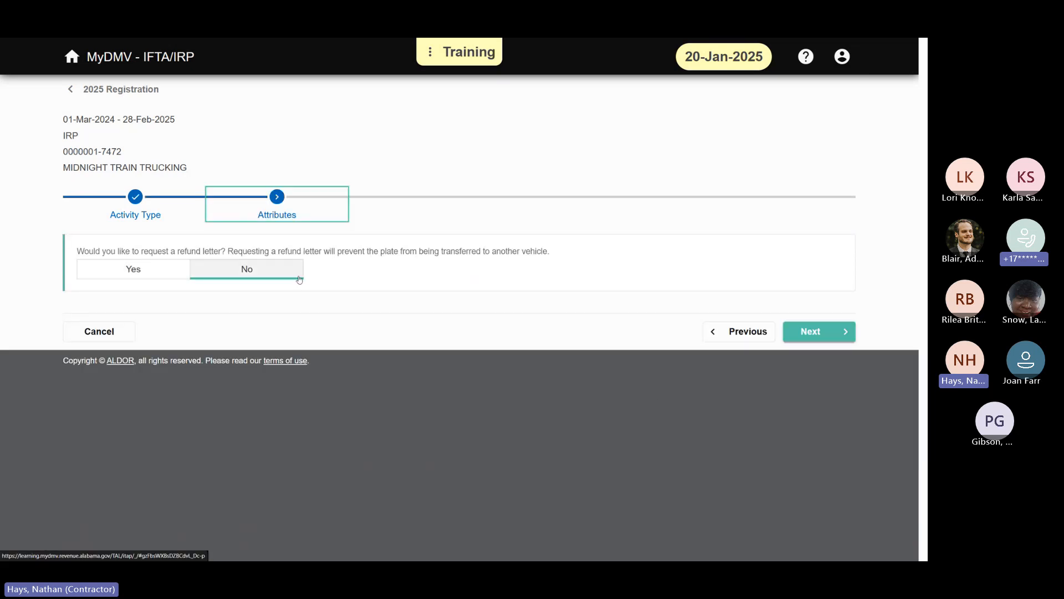
{"action": "left_click", "coordinate": [839, 341]}
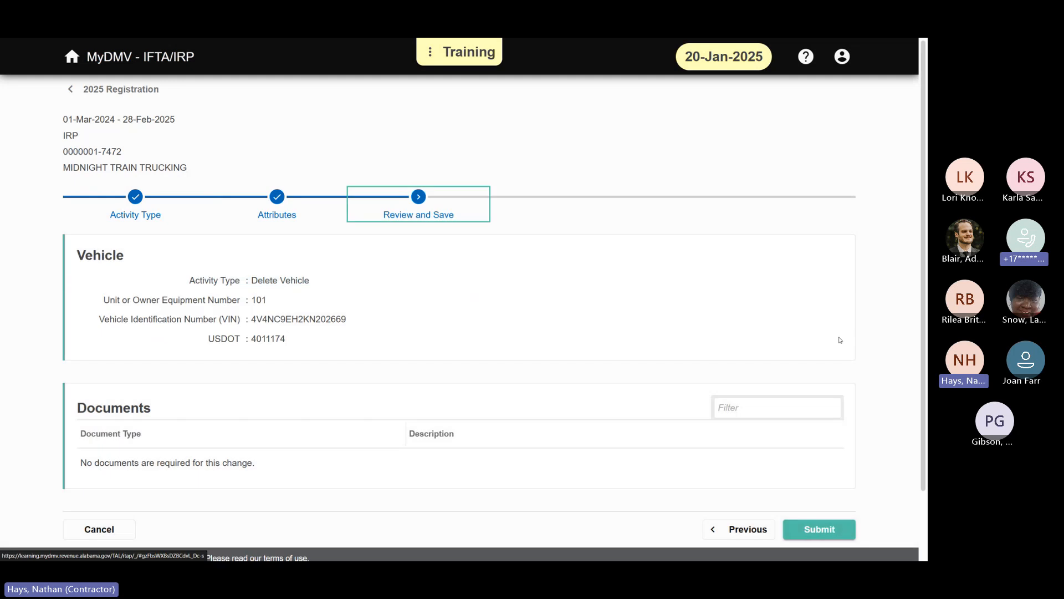
{"action": "scroll", "coordinate": [687, 316], "scroll_direction": "down", "scroll_amount": 1}
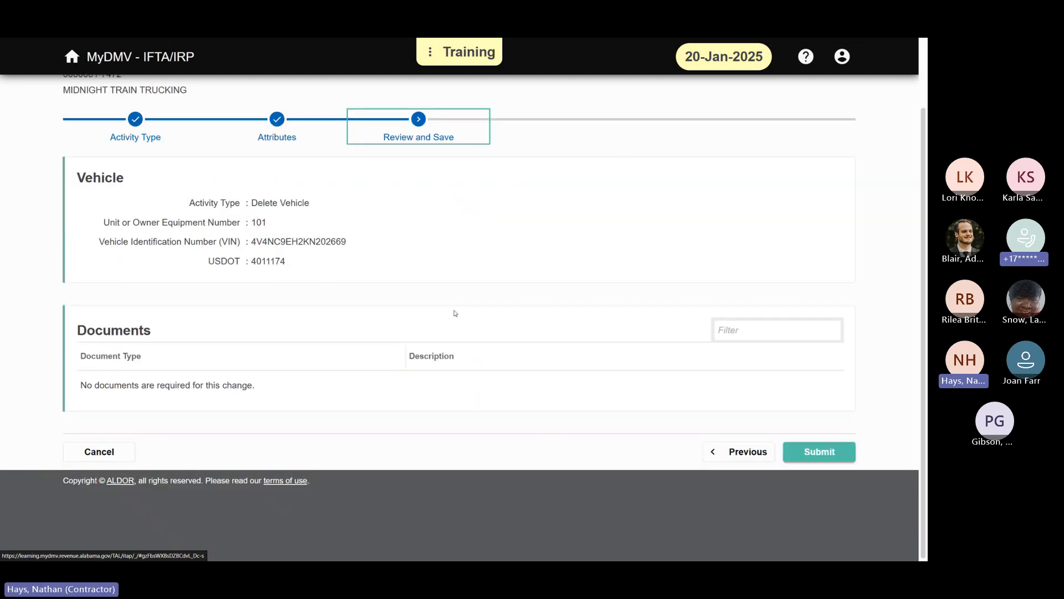
{"action": "scroll", "coordinate": [455, 312], "scroll_direction": "up", "scroll_amount": 1}
{"action": "scroll", "coordinate": [459, 313], "scroll_direction": "down", "scroll_amount": 1}
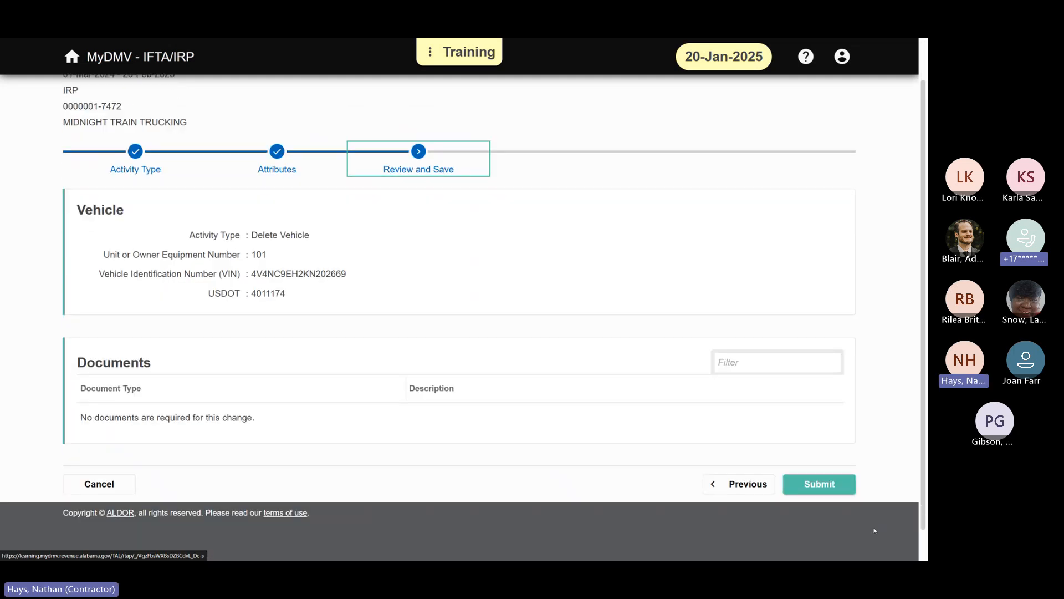
{"action": "left_click", "coordinate": [831, 488]}
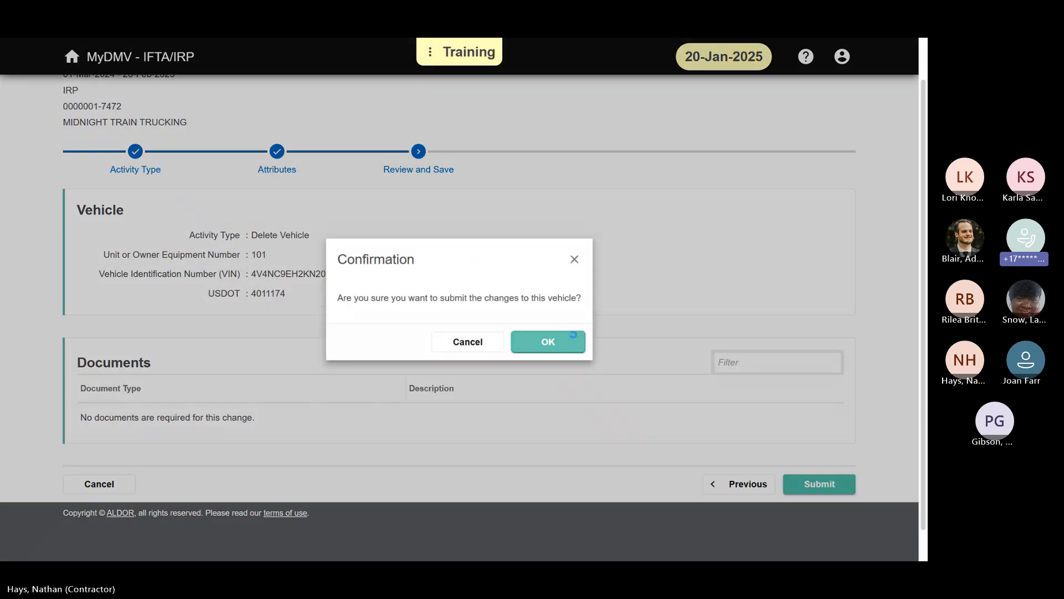
{"action": "left_click", "coordinate": [573, 335]}
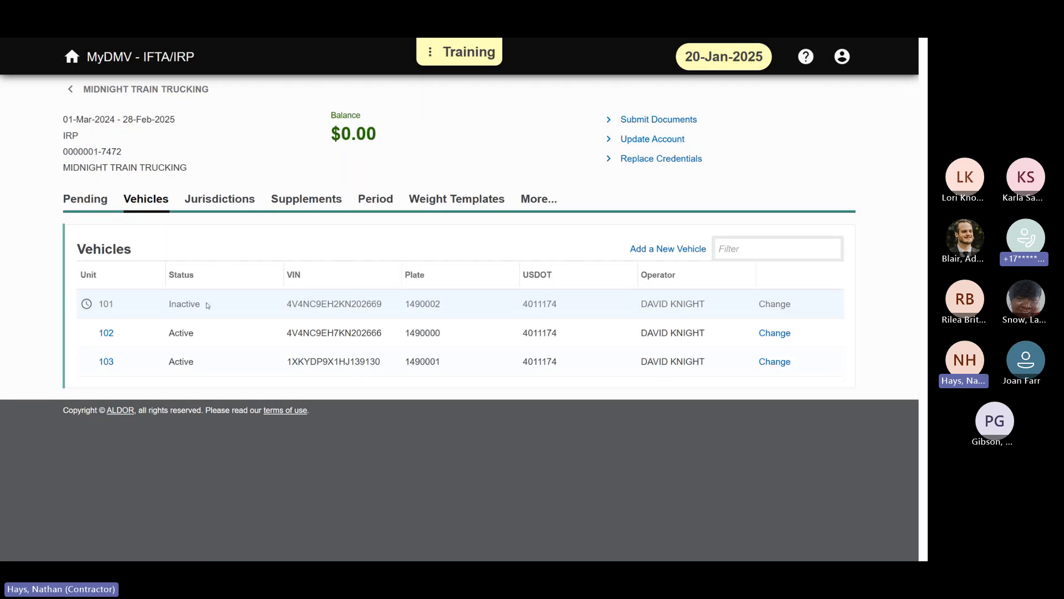
Step: Check the pending supplement's details and actions, and open a new vehicle registration form from the vehicle list
{"action": "left_click", "coordinate": [78, 201]}
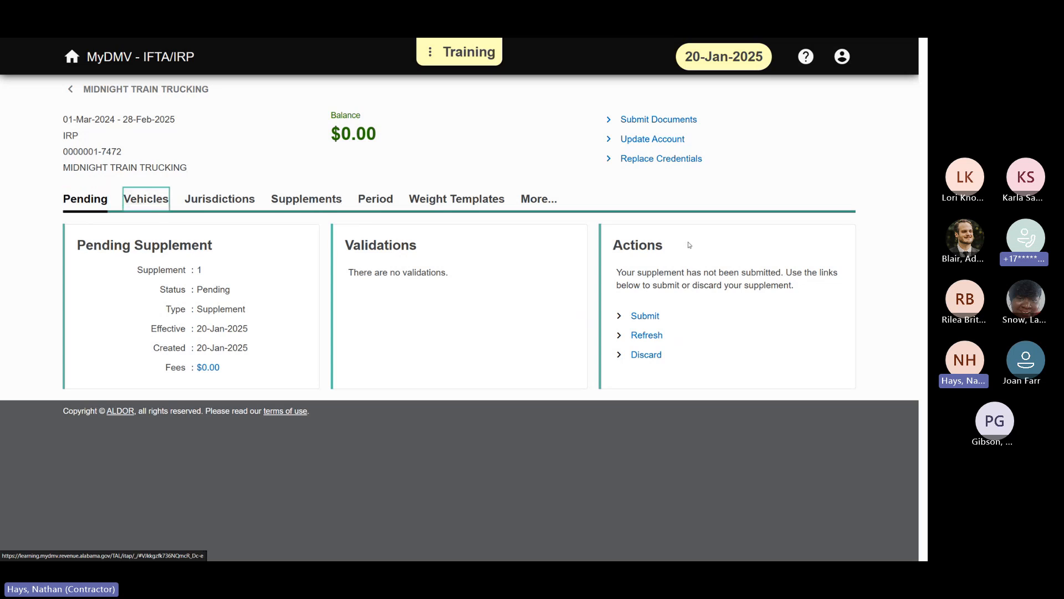
{"action": "left_click", "coordinate": [164, 202]}
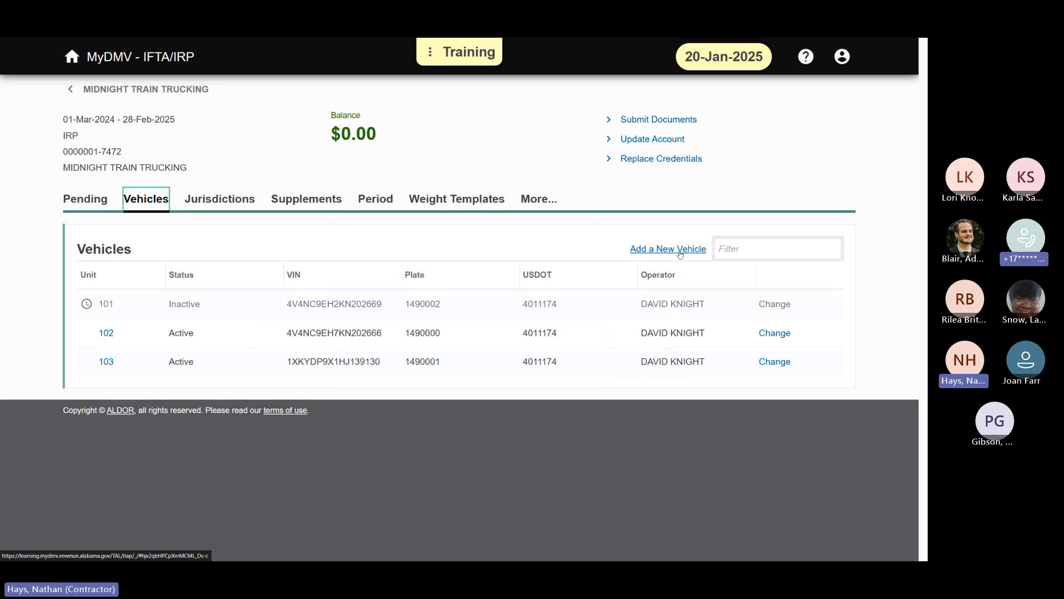
{"action": "left_click", "coordinate": [674, 248]}
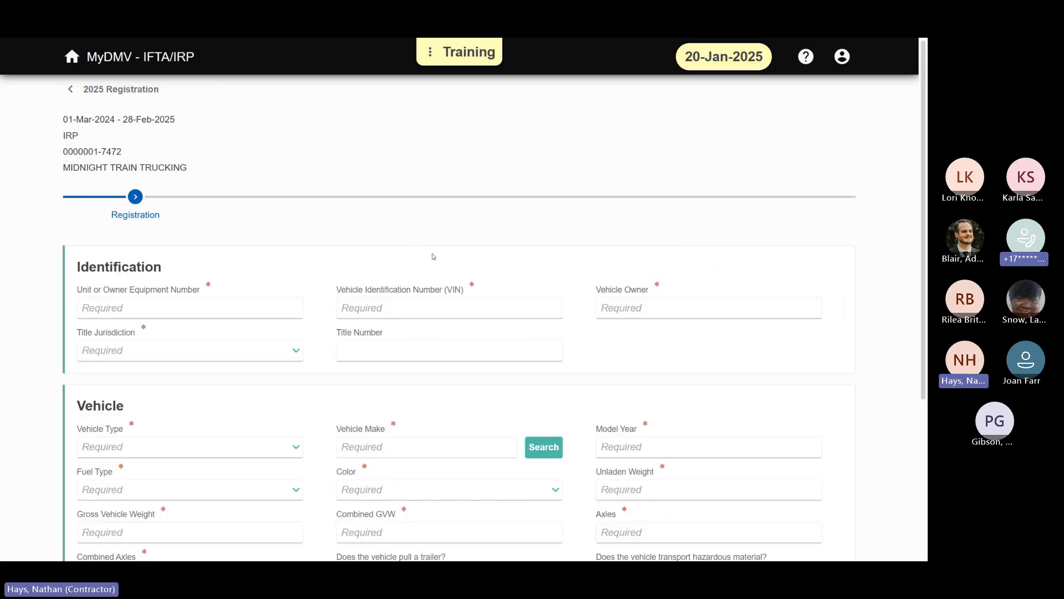
{"action": "scroll", "coordinate": [435, 257], "scroll_direction": "down", "scroll_amount": 4}
{"action": "scroll", "coordinate": [210, 236], "scroll_direction": "up", "scroll_amount": 4}
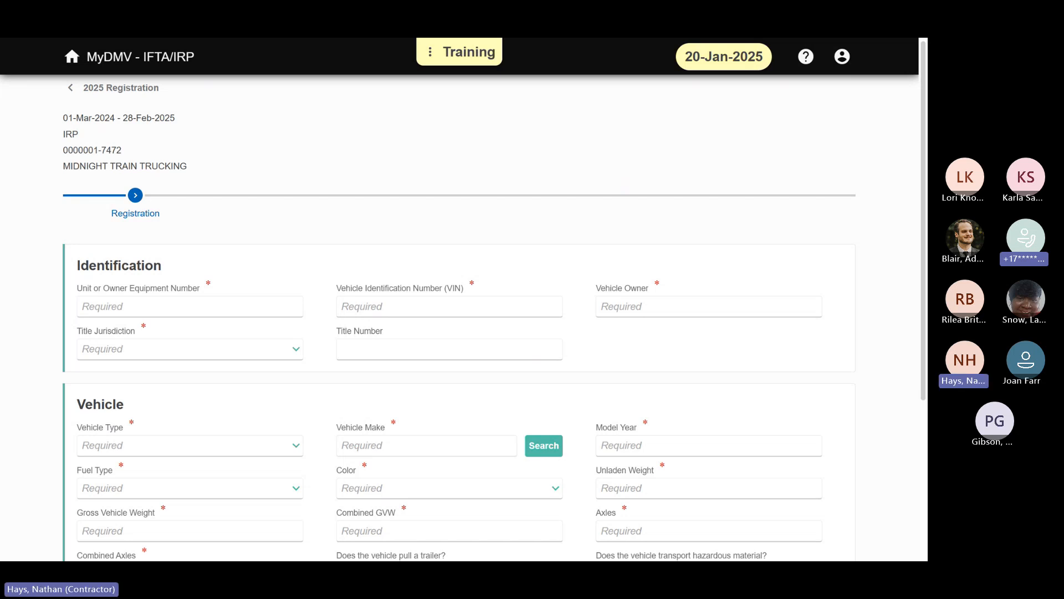
Step: Enter unit number 105 and paste the vehicle's VIN in the new registration's identification section
{"action": "left_click", "coordinate": [181, 309]}
{"action": "type", "text": "10"}
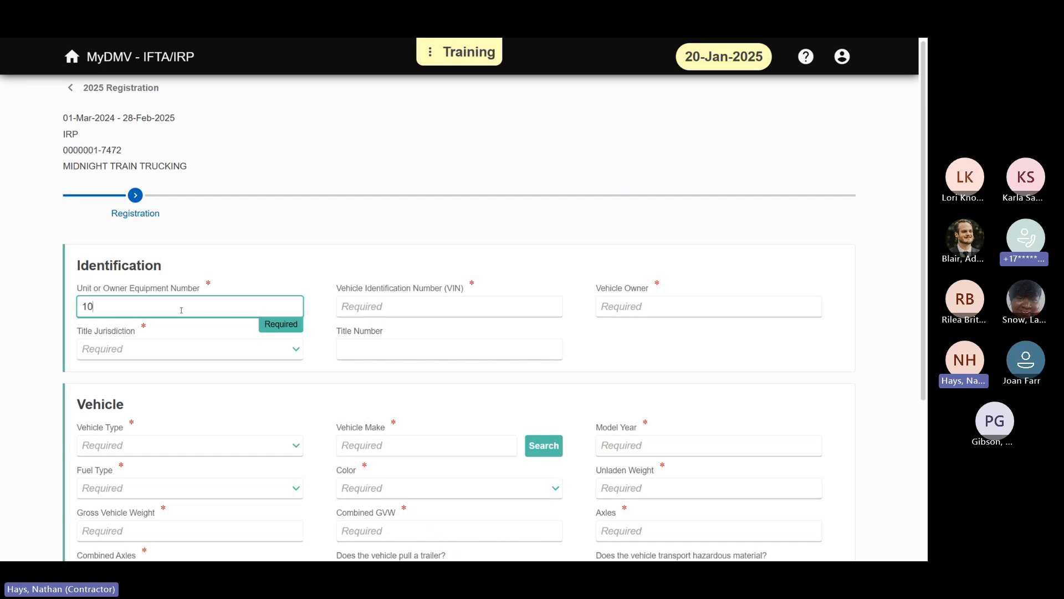
{"action": "type", "text": "5"}
{"action": "key", "text": "Tab"}
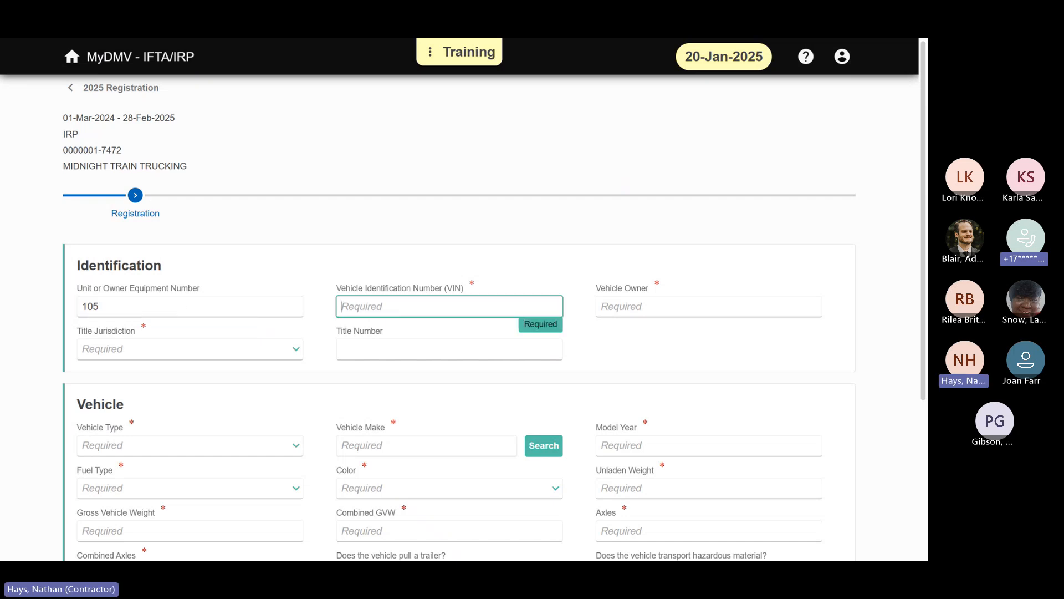
{"action": "key", "text": "alt+Tab"}
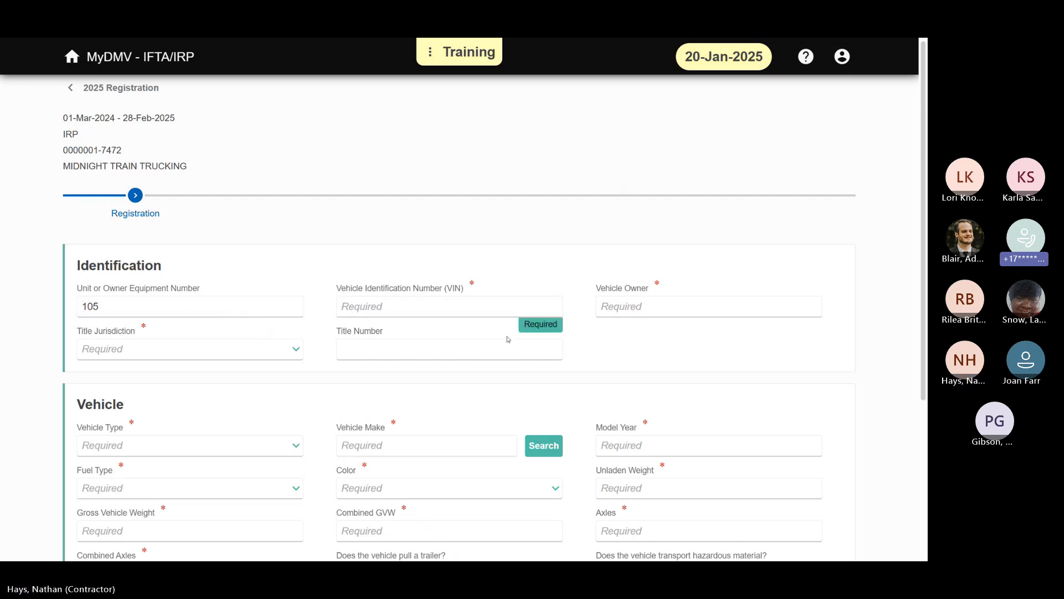
{"action": "key", "text": "alt+Tab"}
{"action": "type", "text": "3AKJHHDR7KSKE1987"}
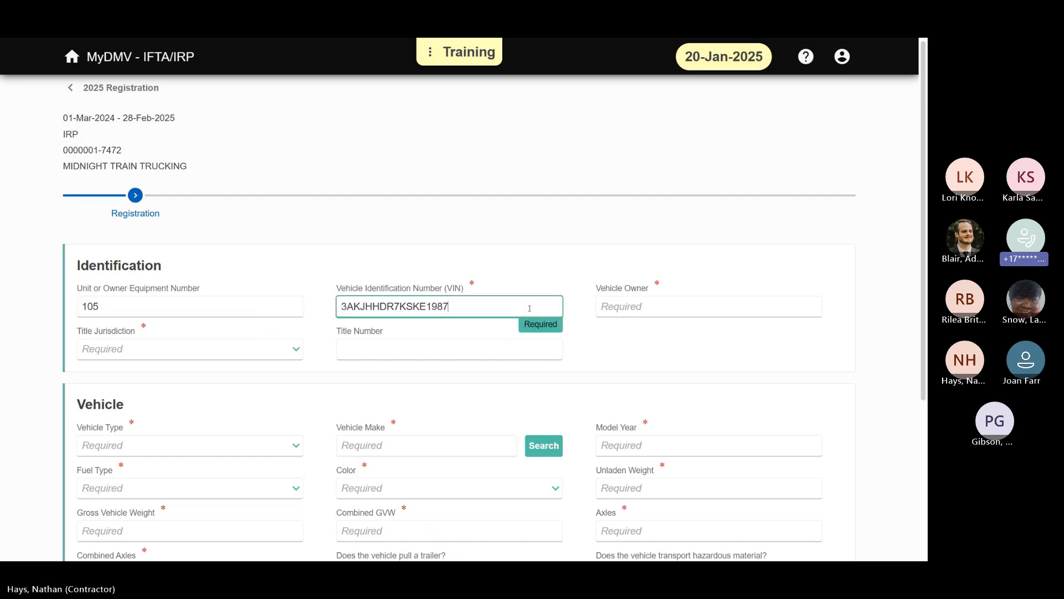
Step: Enter MIDNIGHT TRAIN TRUCKING as the vehicle owner, and fill in Alabama as the title jurisdiction with the title number
{"action": "left_click", "coordinate": [673, 311]}
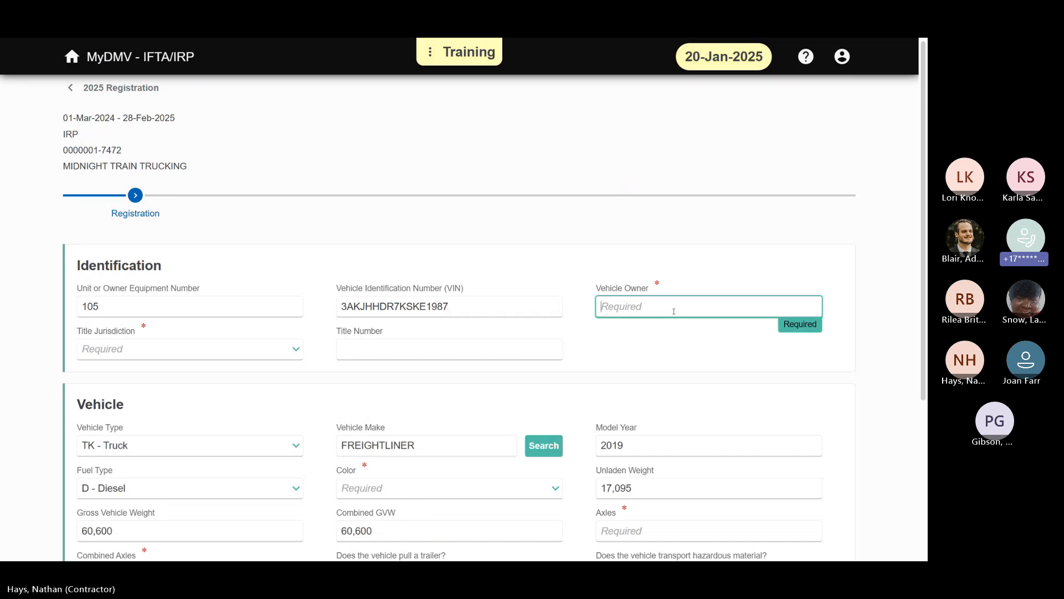
{"action": "type", "text": "MIDNIGHT TRAIN TRAI"}
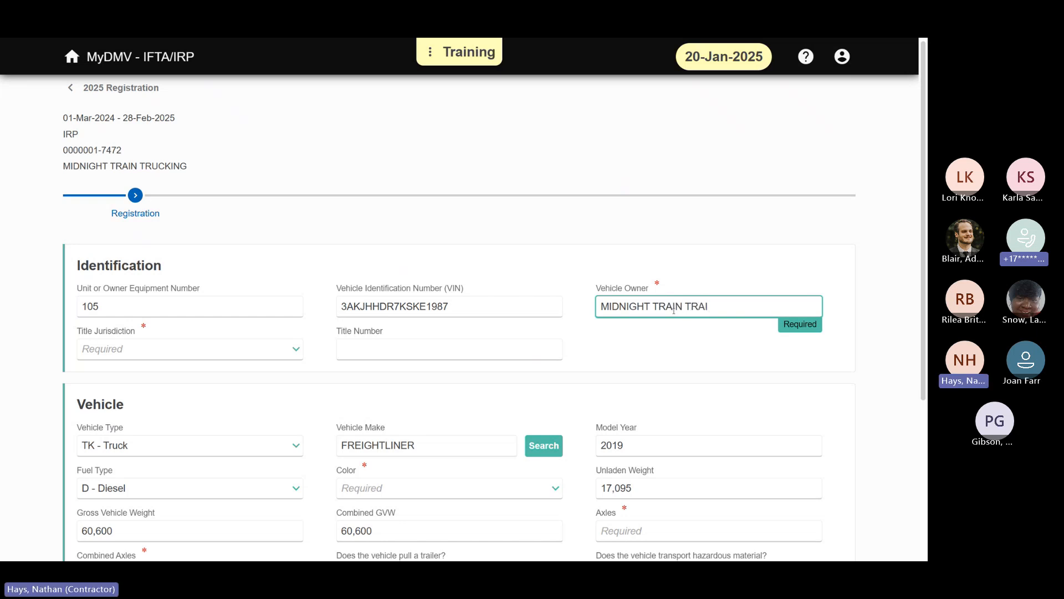
{"action": "key", "text": "BackSpace"}
{"action": "key", "text": "BackSpace"}
{"action": "type", "text": "UCKING"}
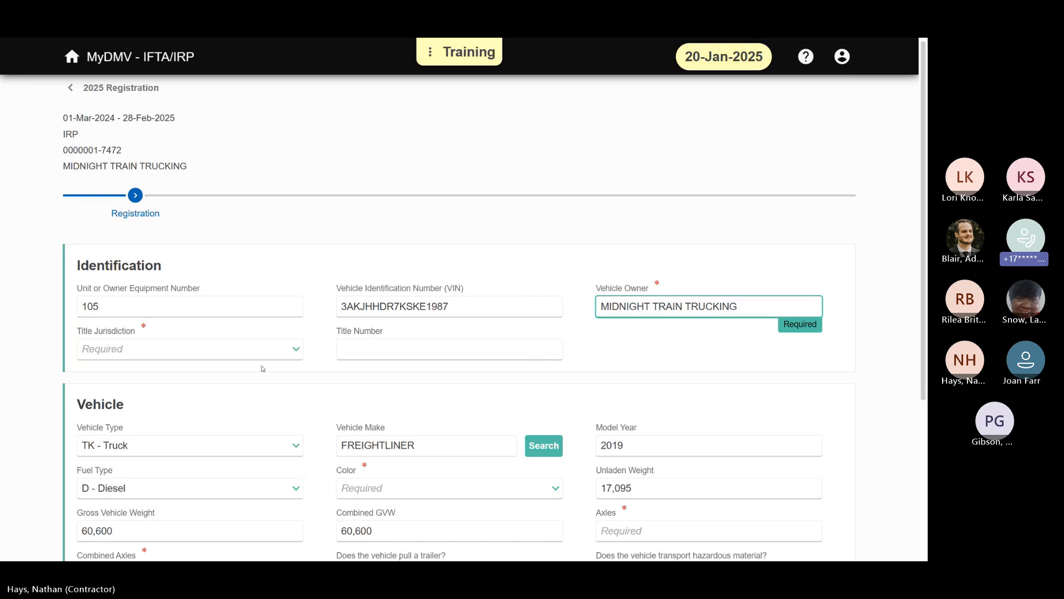
{"action": "left_click", "coordinate": [299, 345]}
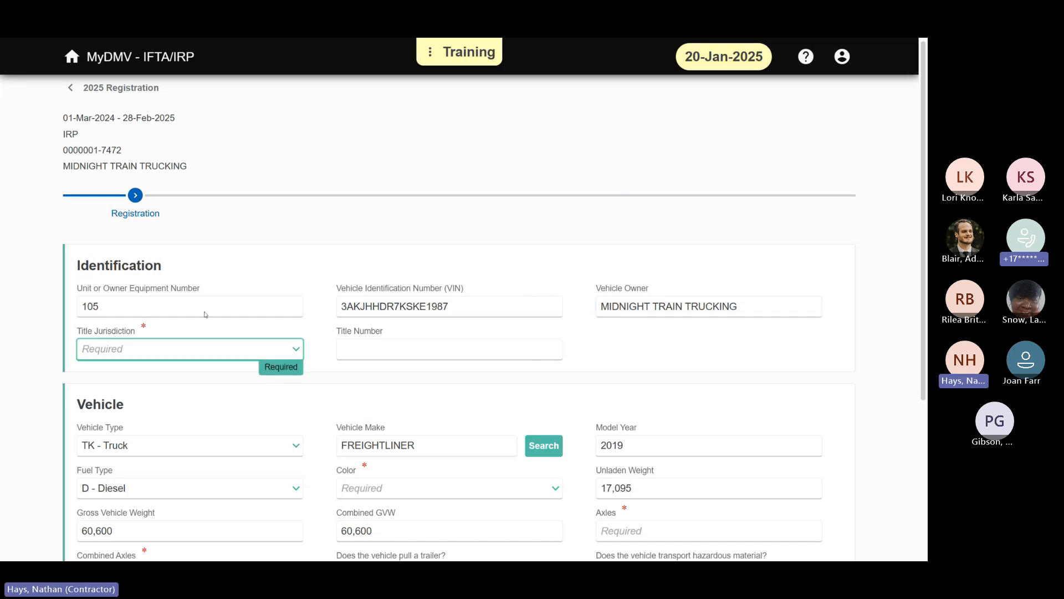
{"action": "key", "text": "Down"}
{"action": "left_click", "coordinate": [423, 349]}
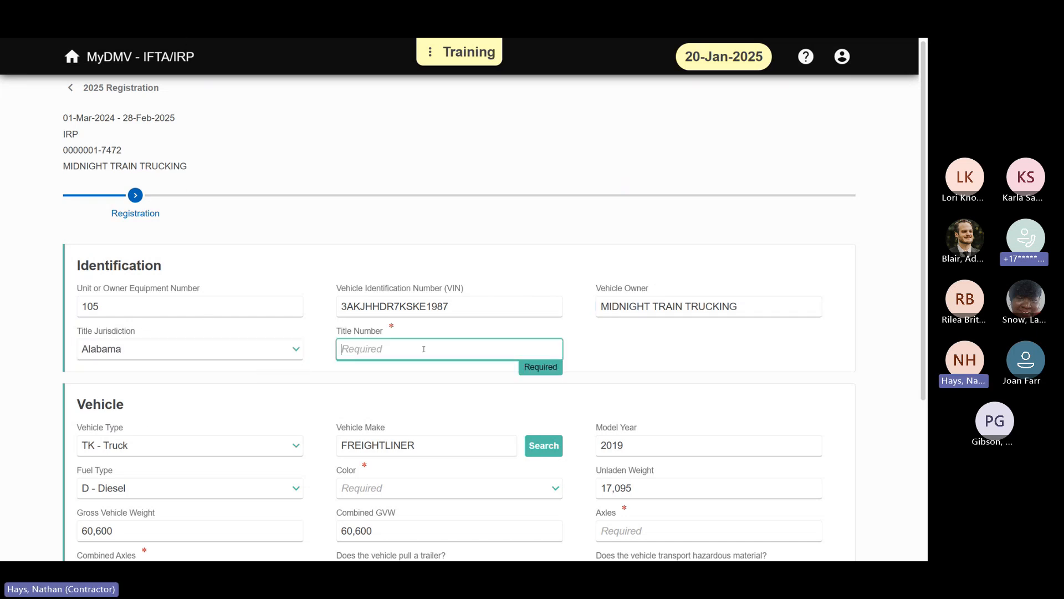
{"action": "type", "text": "6519651"}
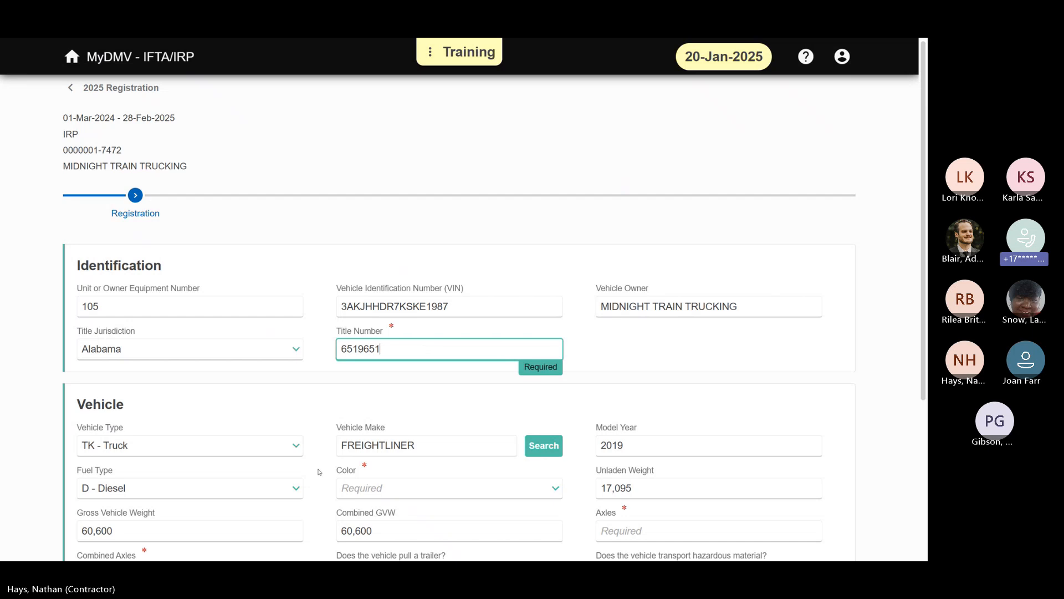
Step: Replace the prefilled weights, setting both the gross vehicle weight and the combined GVW to 70,000
{"action": "scroll", "coordinate": [729, 294], "scroll_direction": "down", "scroll_amount": 2}
{"action": "left_click", "coordinate": [730, 295]}
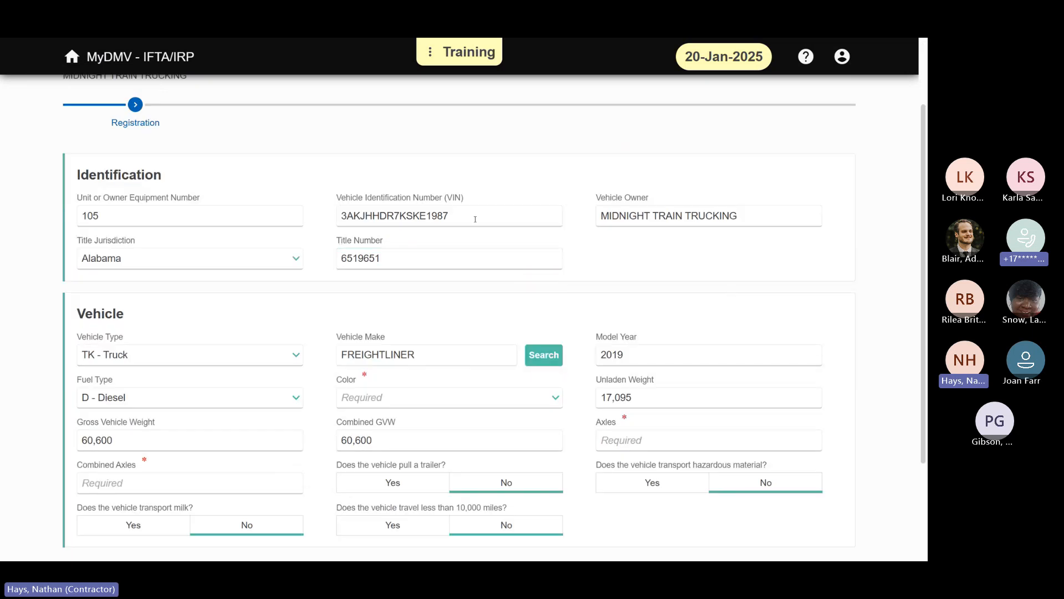
{"action": "scroll", "coordinate": [730, 295], "scroll_direction": "down", "scroll_amount": 3}
{"action": "double_click", "coordinate": [229, 303]}
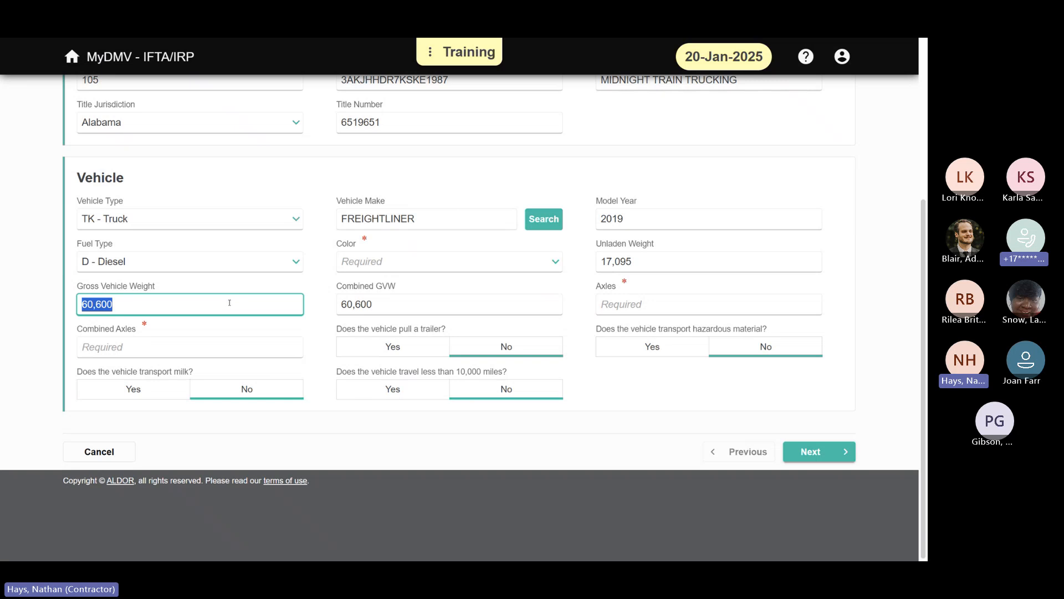
{"action": "key", "text": "BackSpace"}
{"action": "double_click", "coordinate": [432, 311]}
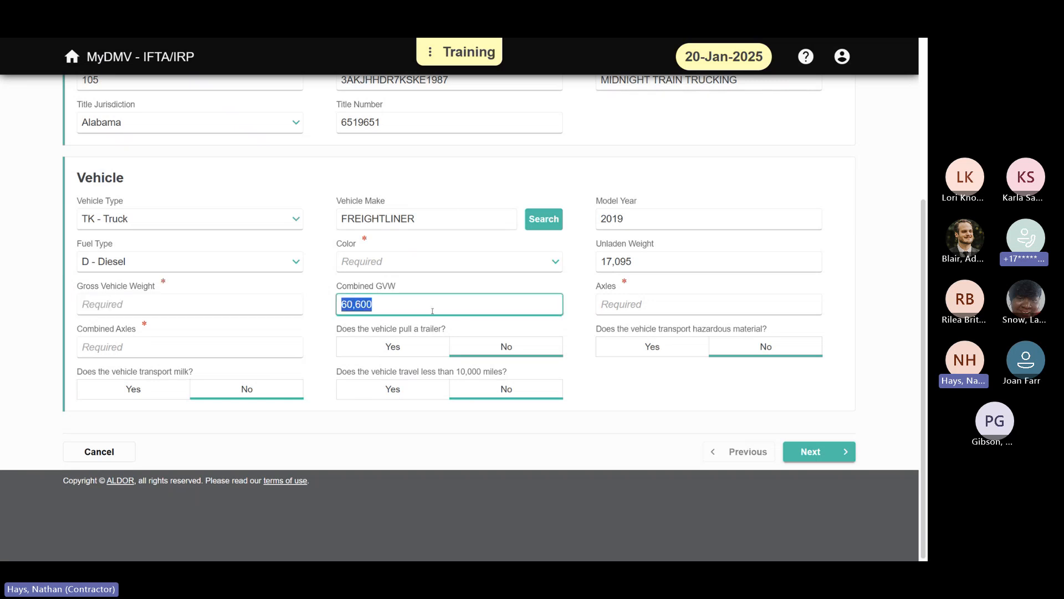
{"action": "key", "text": "BackSpace"}
{"action": "left_click", "coordinate": [455, 281]}
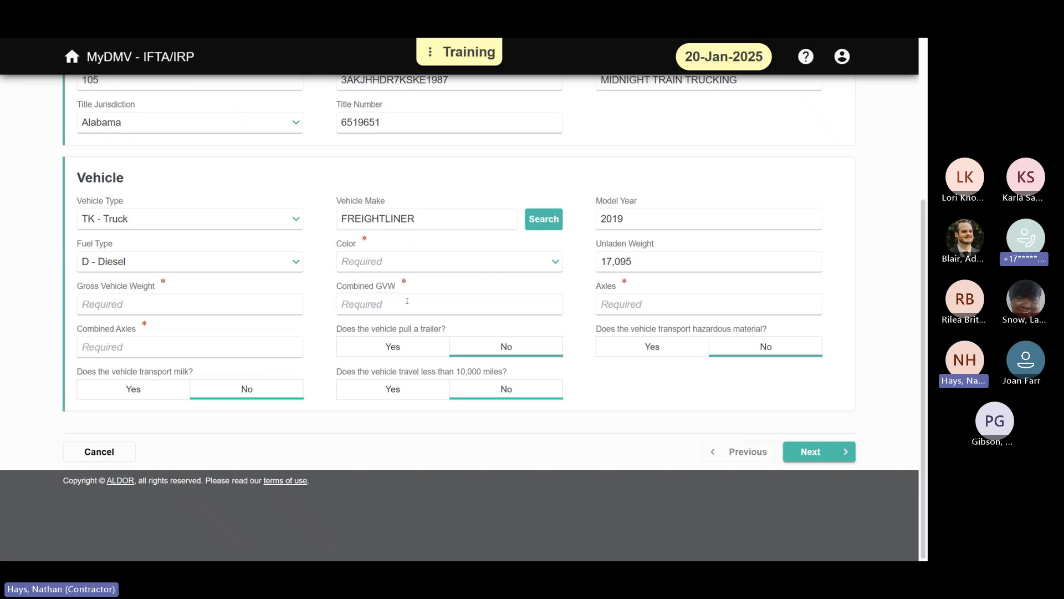
{"action": "left_click", "coordinate": [271, 307]}
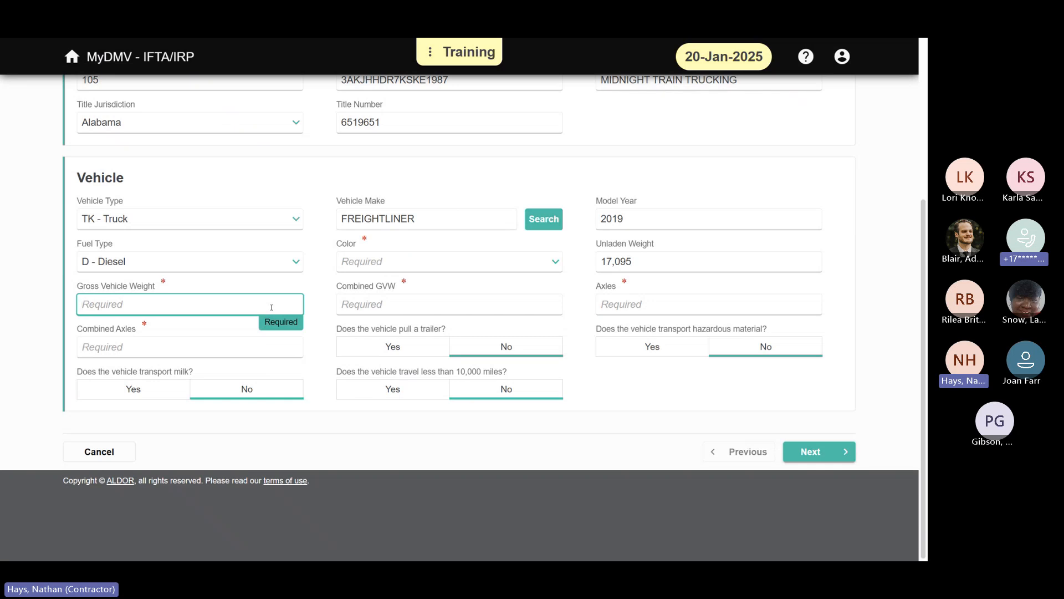
{"action": "type", "text": "70000"}
{"action": "key", "text": "Tab"}
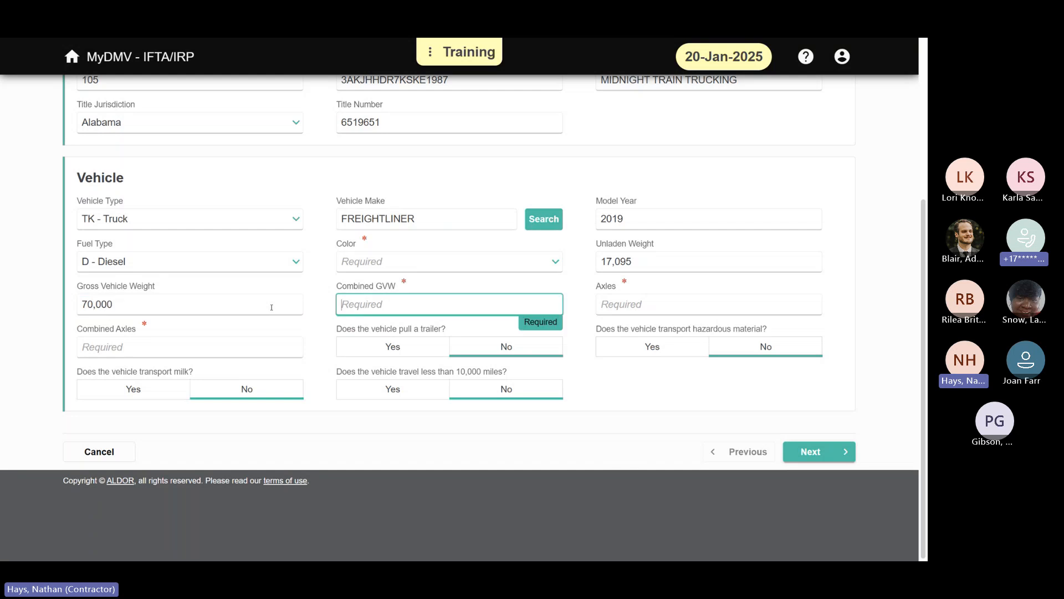
{"action": "type", "text": "70,000"}
{"action": "key", "text": "Tab"}
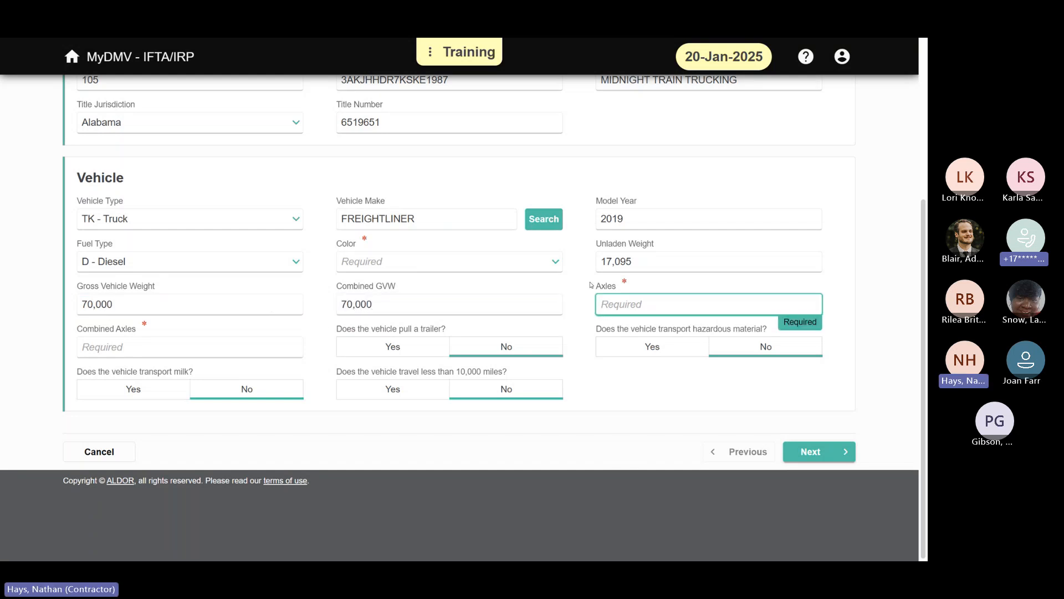
Step: Set the vehicle's axles to 3 and combined axles to 5, and declare that it pulls a trailer
{"action": "type", "text": "3"}
{"action": "key", "text": "Tab"}
{"action": "type", "text": "5"}
{"action": "key", "text": "Tab"}
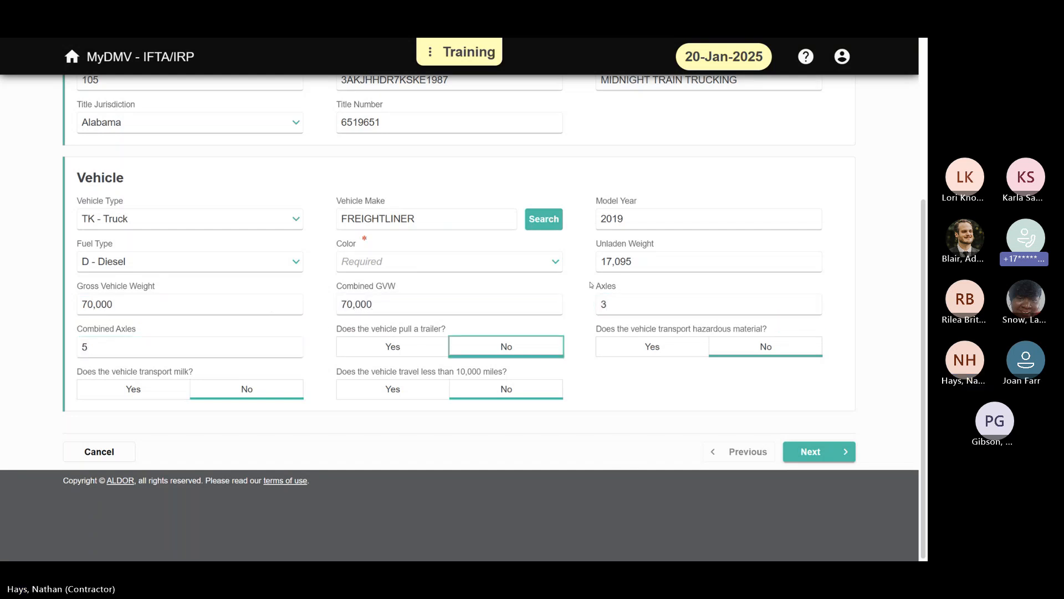
{"action": "left_click", "coordinate": [381, 348]}
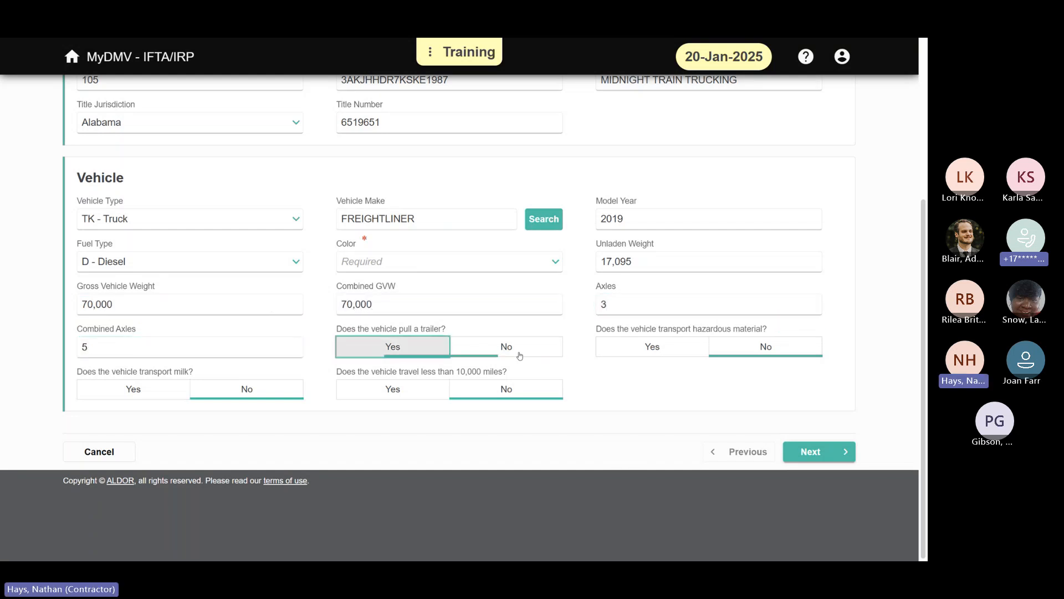
Step: Choose the required vehicle color and proceed to the Responsibility stage of the registration
{"action": "left_click", "coordinate": [814, 451]}
{"action": "left_click", "coordinate": [544, 359]}
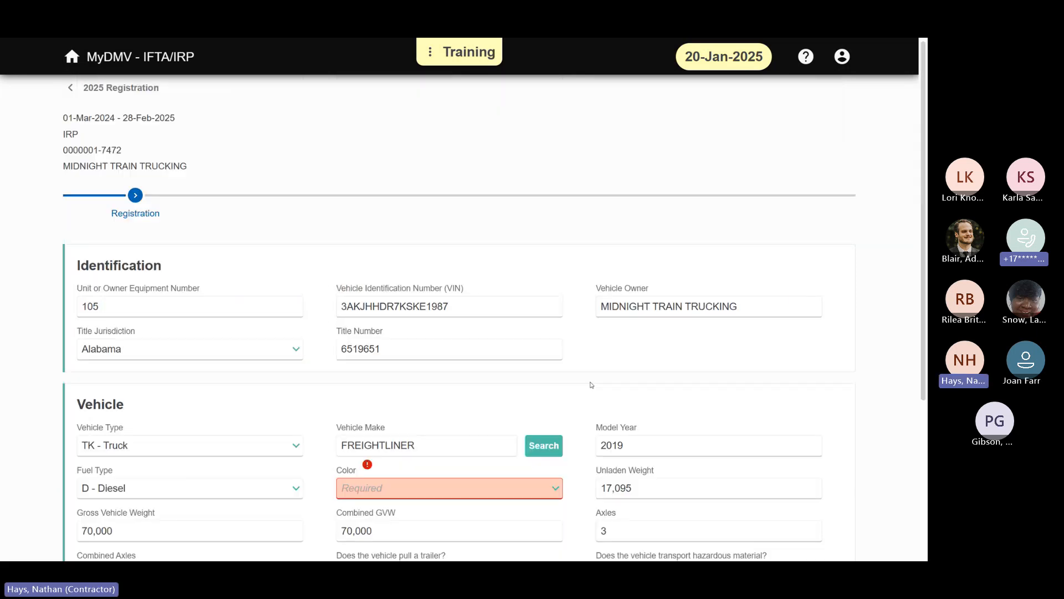
{"action": "left_click", "coordinate": [557, 486]}
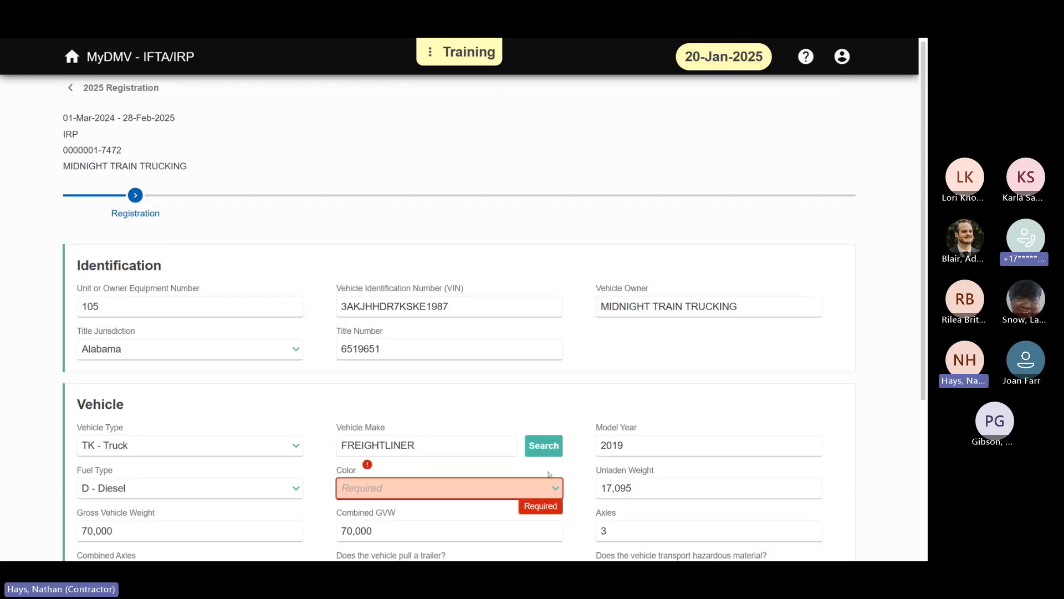
{"action": "left_click", "coordinate": [459, 391]}
{"action": "scroll", "coordinate": [579, 387], "scroll_direction": "down", "scroll_amount": 5}
{"action": "left_click", "coordinate": [814, 451]}
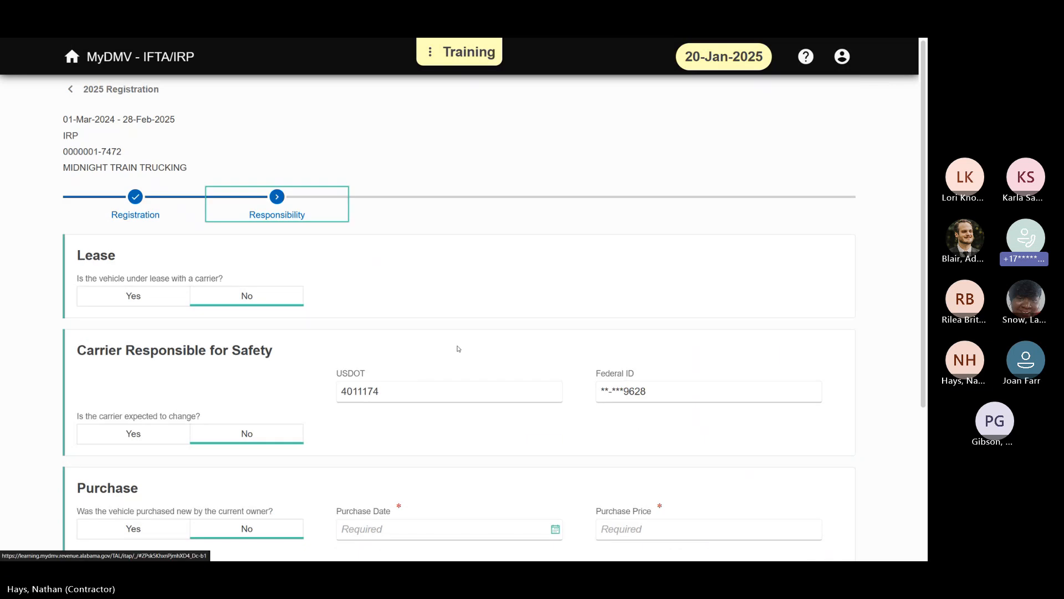
Step: Enter 20-Jan-2025 as the purchase date and 100,000 as the purchase price, and proceed to the Attributes stage
{"action": "scroll", "coordinate": [440, 244], "scroll_direction": "down", "scroll_amount": 3}
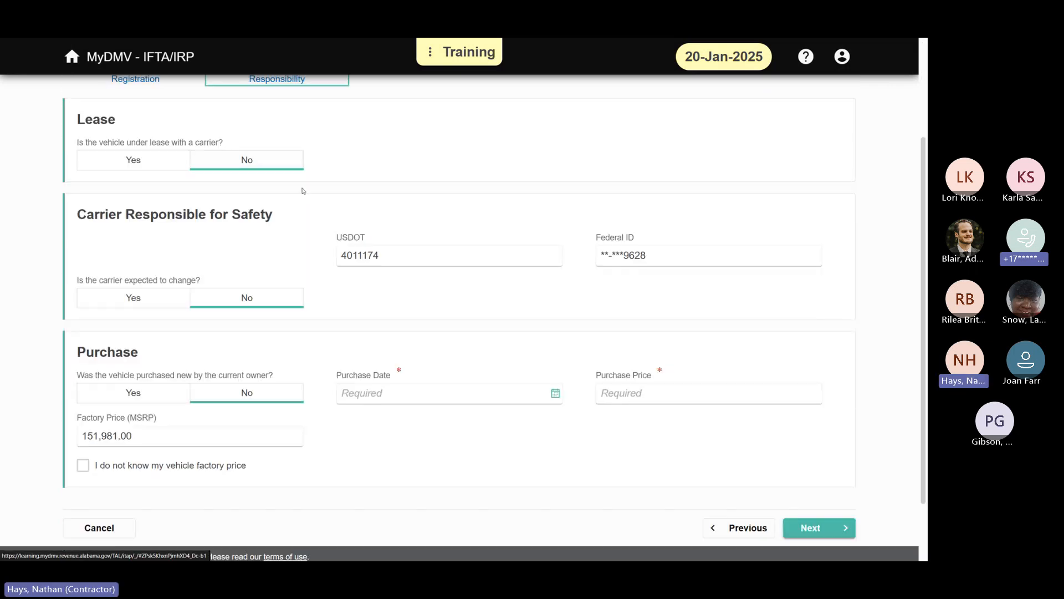
{"action": "left_click", "coordinate": [554, 393]}
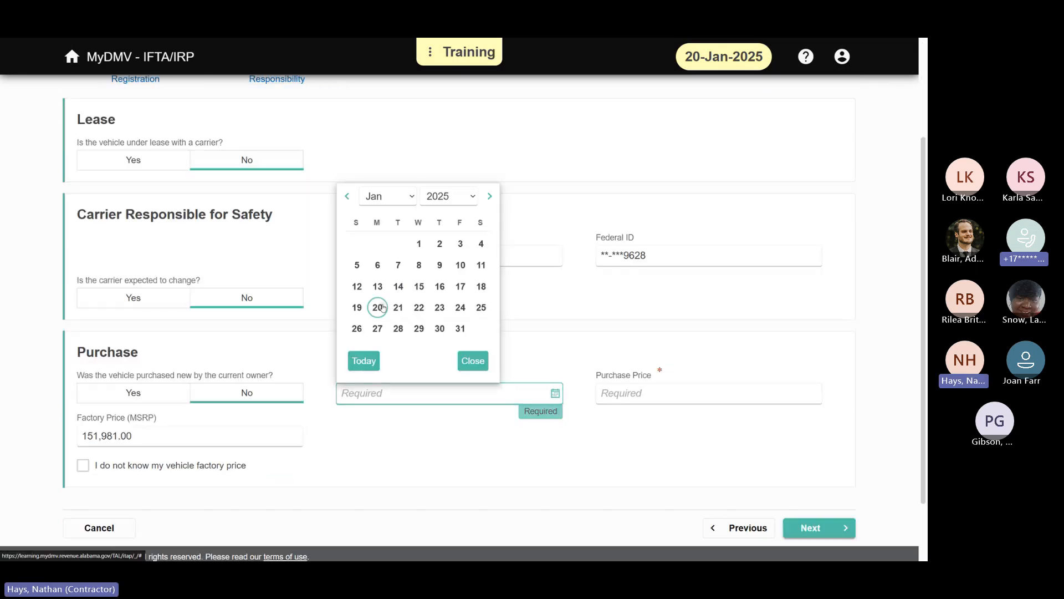
{"action": "left_click", "coordinate": [377, 306]}
{"action": "scroll", "coordinate": [585, 337], "scroll_direction": "down", "scroll_amount": 3}
{"action": "left_click", "coordinate": [707, 324]}
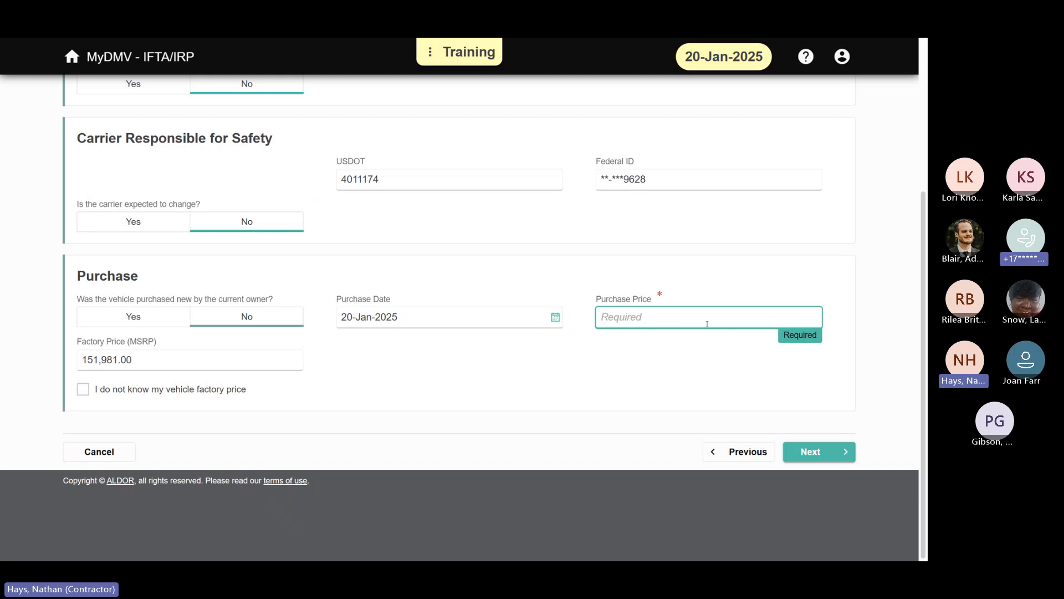
{"action": "type", "text": "100000"}
{"action": "key", "text": "Tab"}
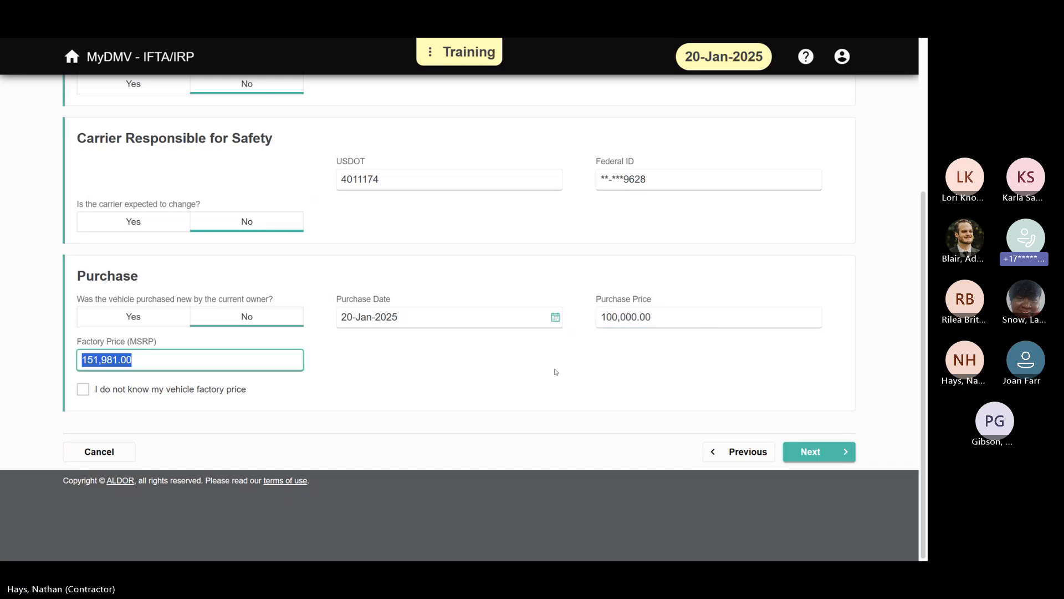
{"action": "left_click", "coordinate": [580, 378]}
{"action": "left_click", "coordinate": [798, 452]}
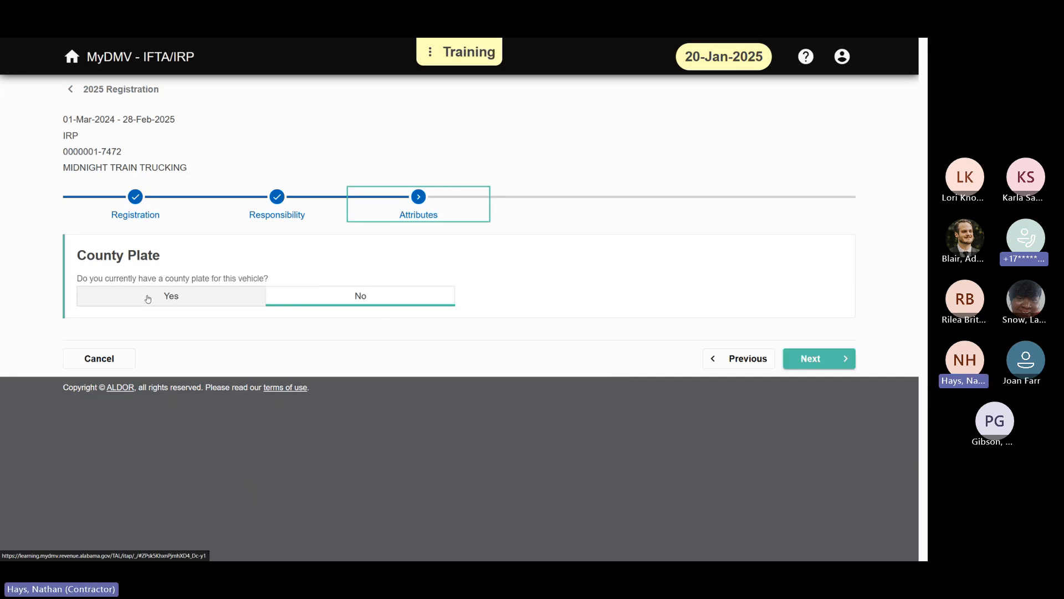
Step: Accept no county plate and the 70,000 weights for all jurisdictions, and proceed to the Credentials stage
{"action": "left_click", "coordinate": [847, 360]}
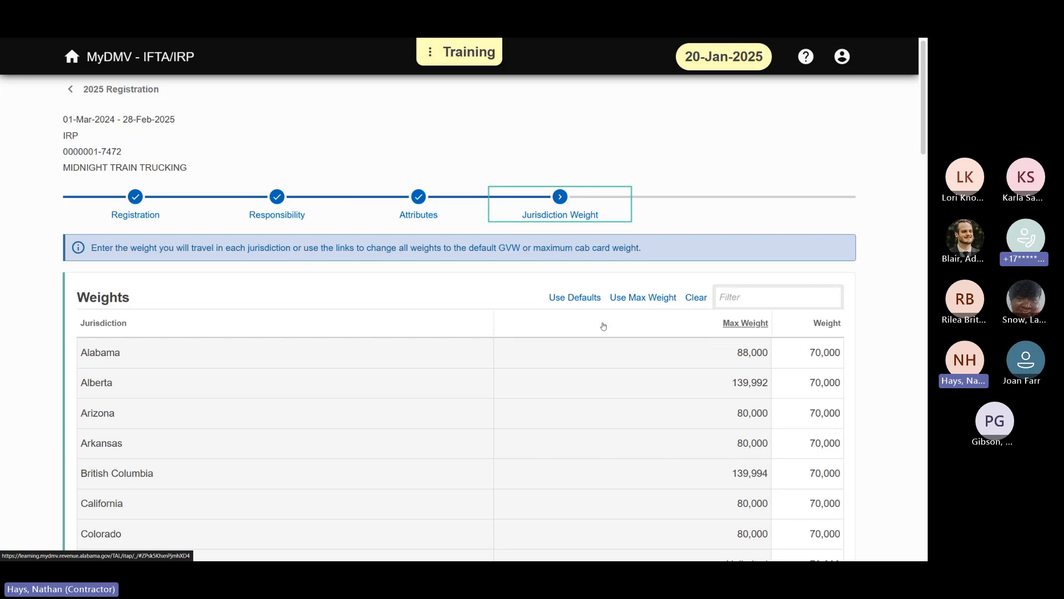
{"action": "scroll", "coordinate": [603, 326], "scroll_direction": "down", "scroll_amount": 20}
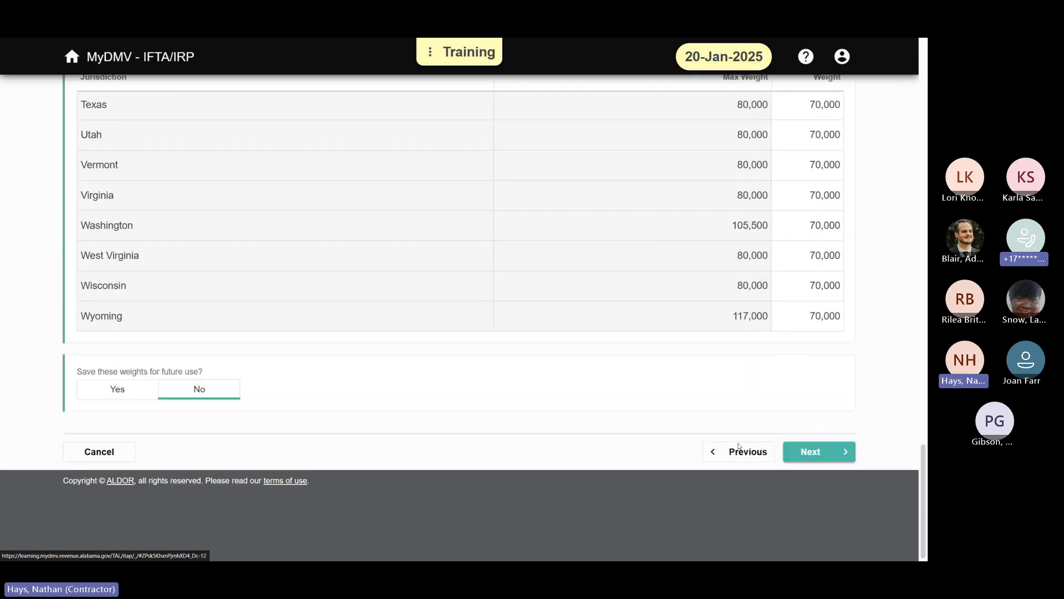
{"action": "left_click", "coordinate": [810, 451]}
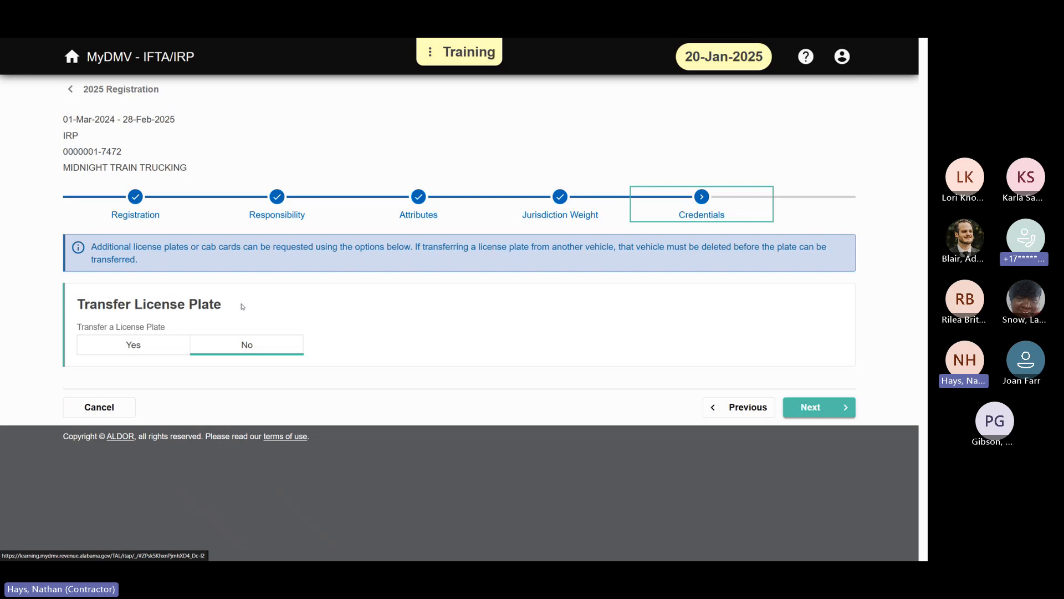
Step: Request a license plate transfer for the vehicle and select the listed apportioned IRP plate
{"action": "left_click_drag", "start_coordinate": [156, 348], "coordinate": [217, 320]}
{"action": "left_click", "coordinate": [143, 345]}
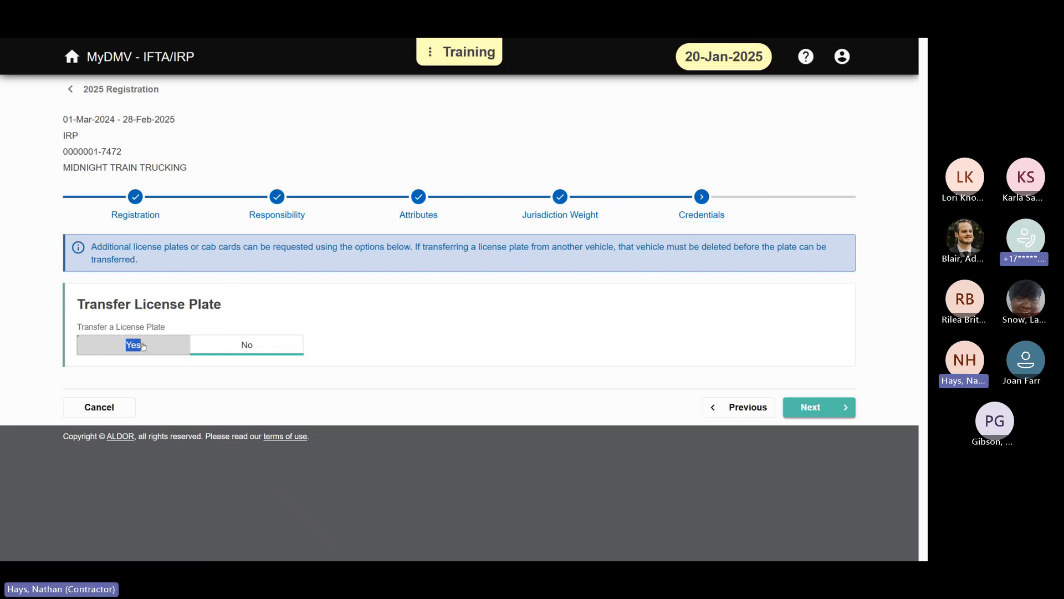
{"action": "scroll", "coordinate": [406, 340], "scroll_direction": "down", "scroll_amount": 2}
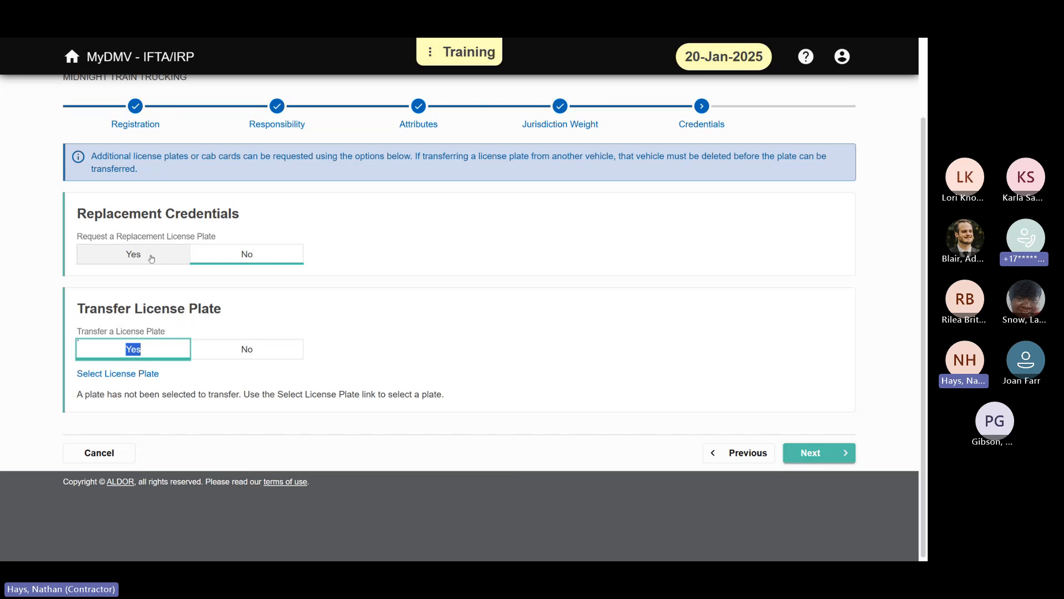
{"action": "left_click", "coordinate": [347, 363]}
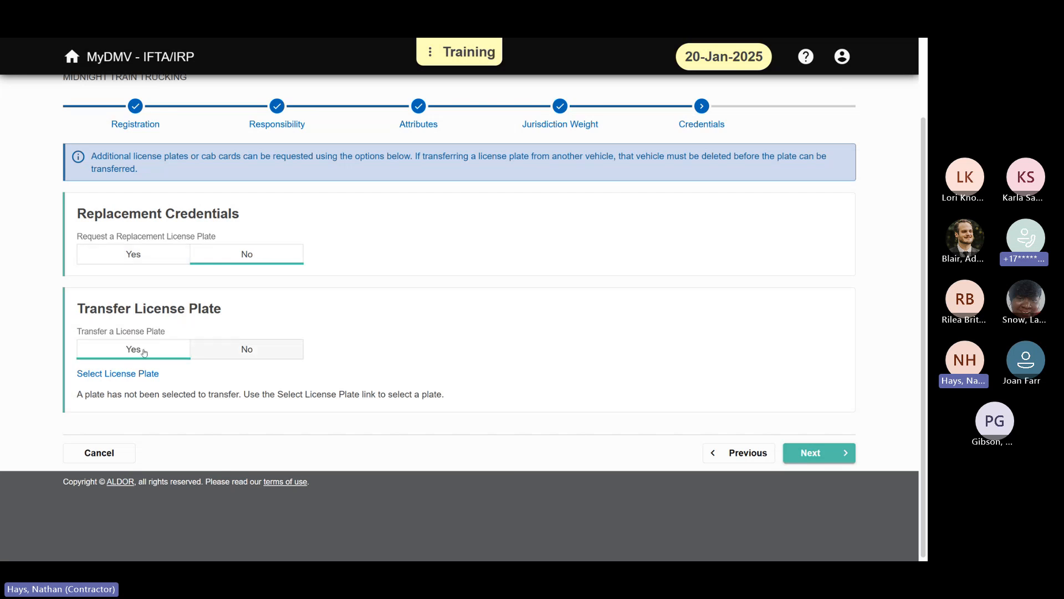
{"action": "left_click", "coordinate": [133, 380]}
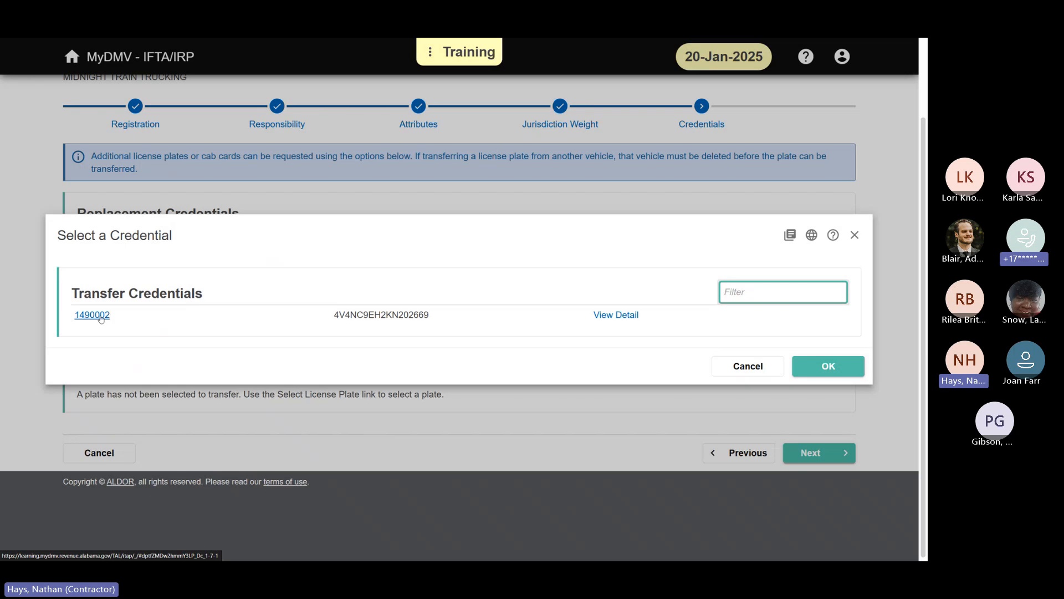
{"action": "left_click", "coordinate": [101, 317]}
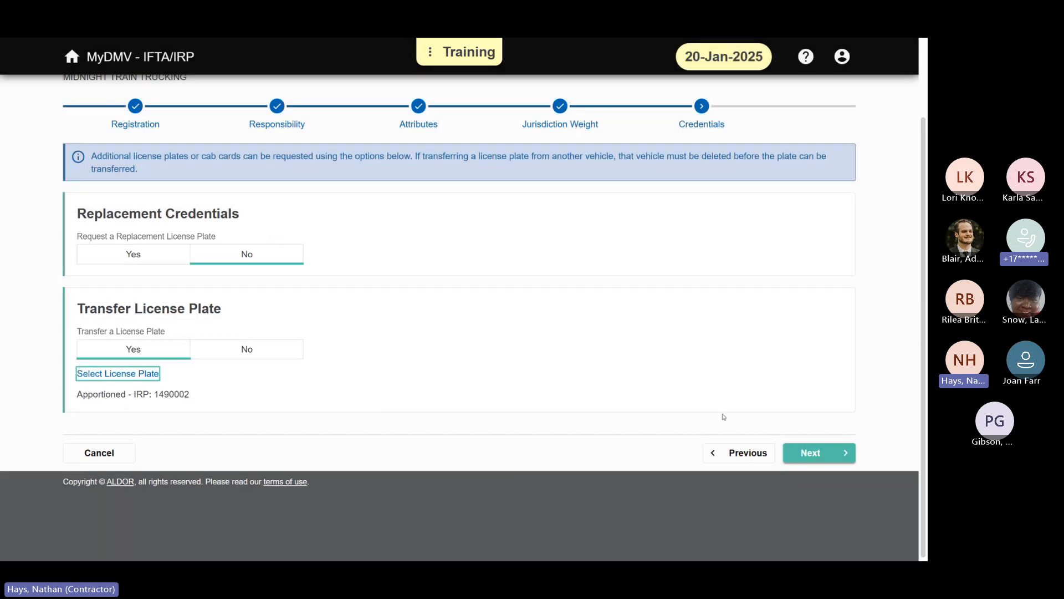
Step: Proceed to the Review and Save stage, submit the unit 105 vehicle addition without attachments, and confirm the submission
{"action": "left_click", "coordinate": [815, 453]}
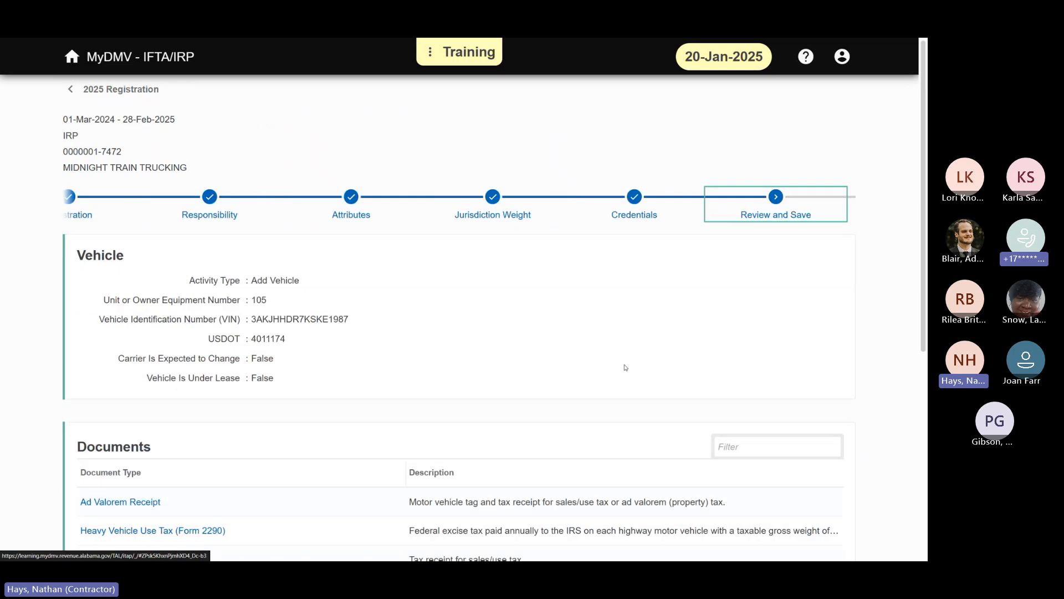
{"action": "scroll", "coordinate": [667, 408], "scroll_direction": "down", "scroll_amount": 5}
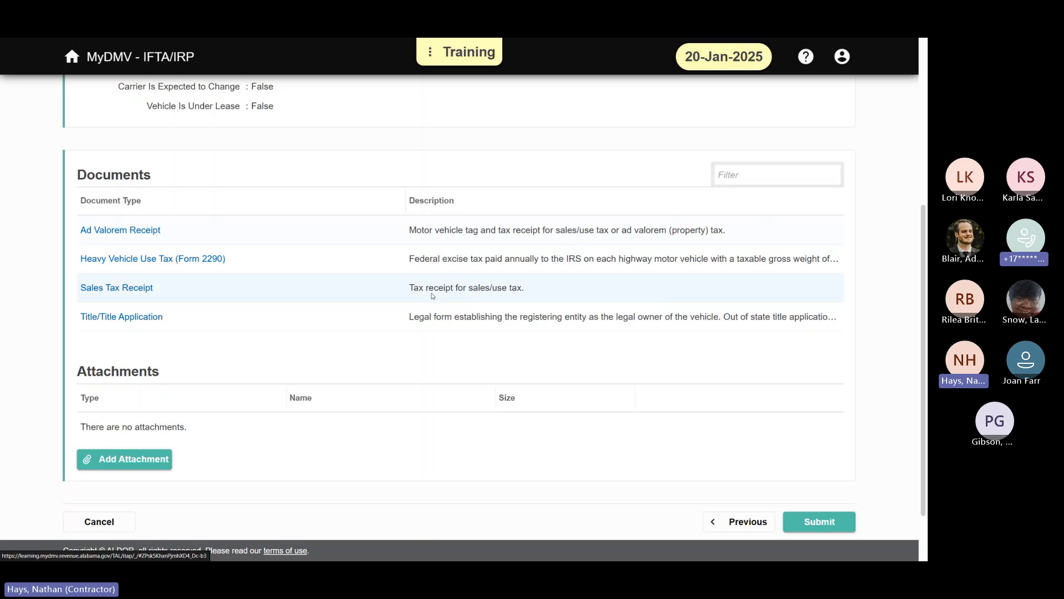
{"action": "scroll", "coordinate": [487, 361], "scroll_direction": "down", "scroll_amount": 2}
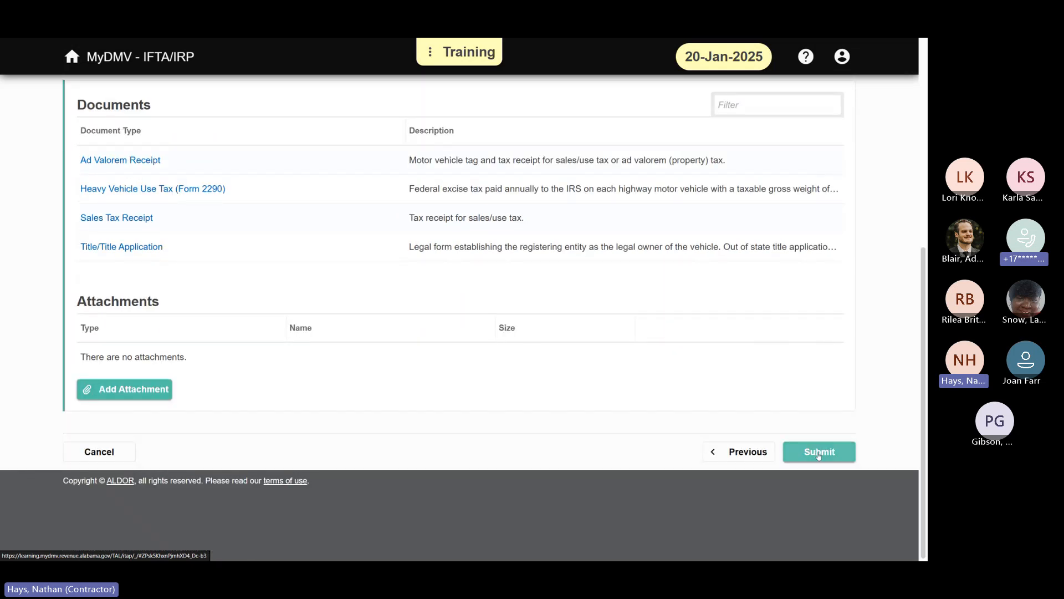
{"action": "left_click", "coordinate": [818, 453]}
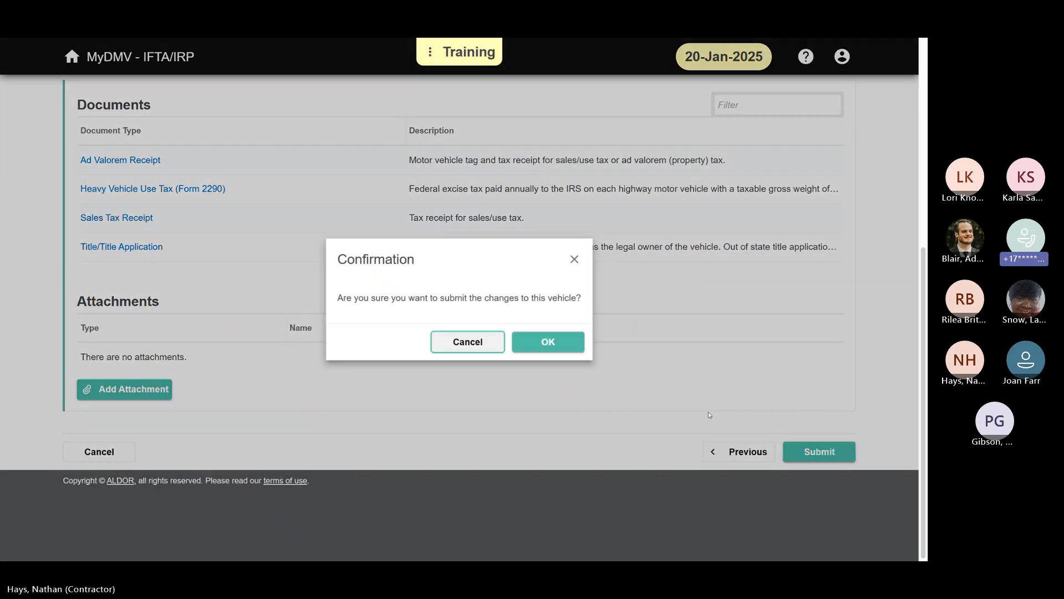
{"action": "left_click", "coordinate": [568, 342]}
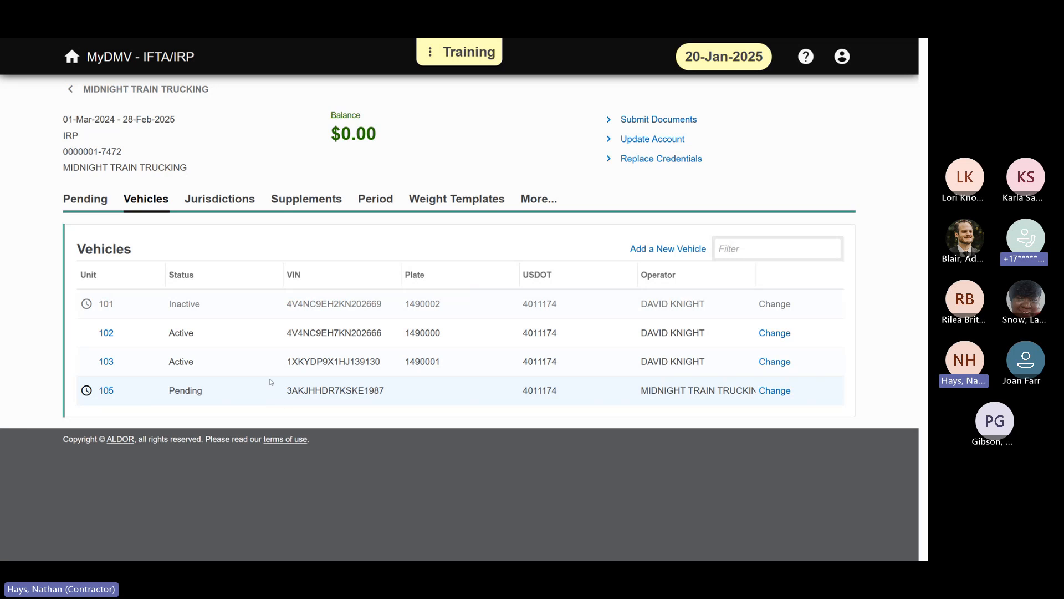
Step: View Midnight Train Trucking's pending IRP supplement and its IFTA quarterly returns list, returning to the account summary
{"action": "left_click", "coordinate": [85, 198]}
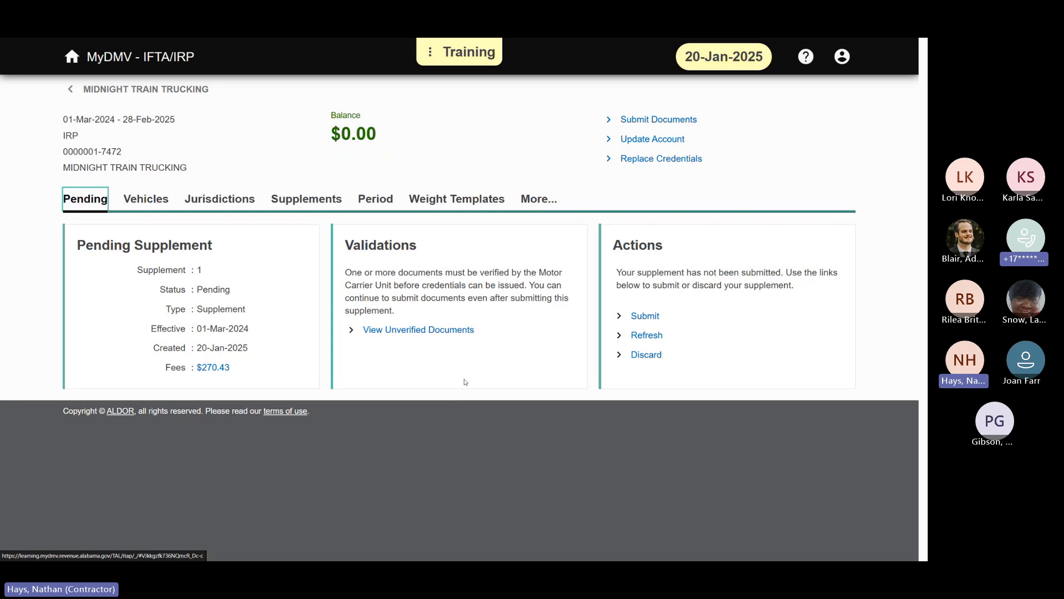
{"action": "left_click", "coordinate": [103, 91]}
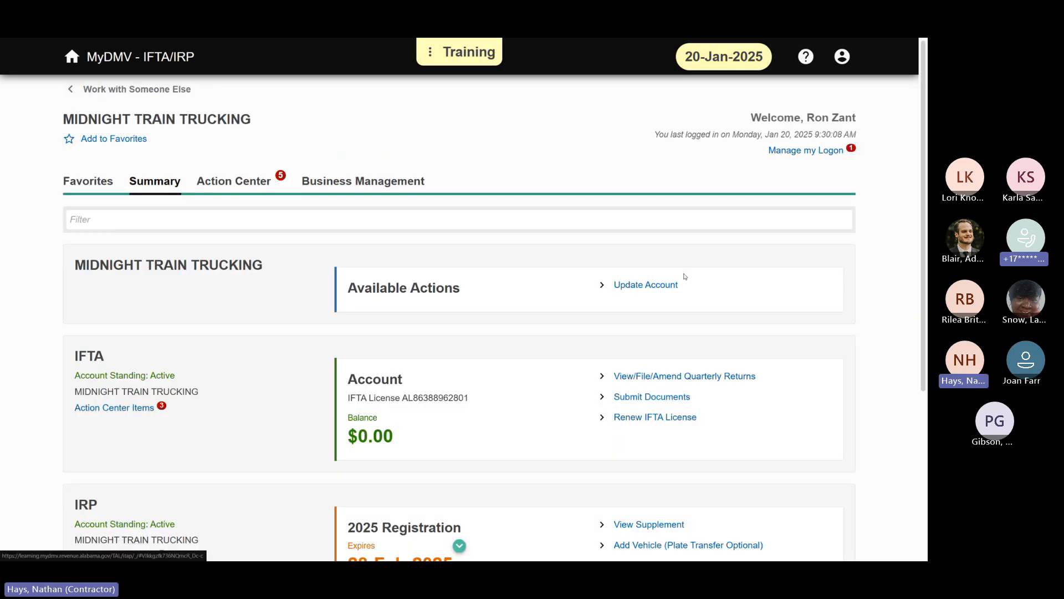
{"action": "scroll", "coordinate": [610, 268], "scroll_direction": "down", "scroll_amount": 2}
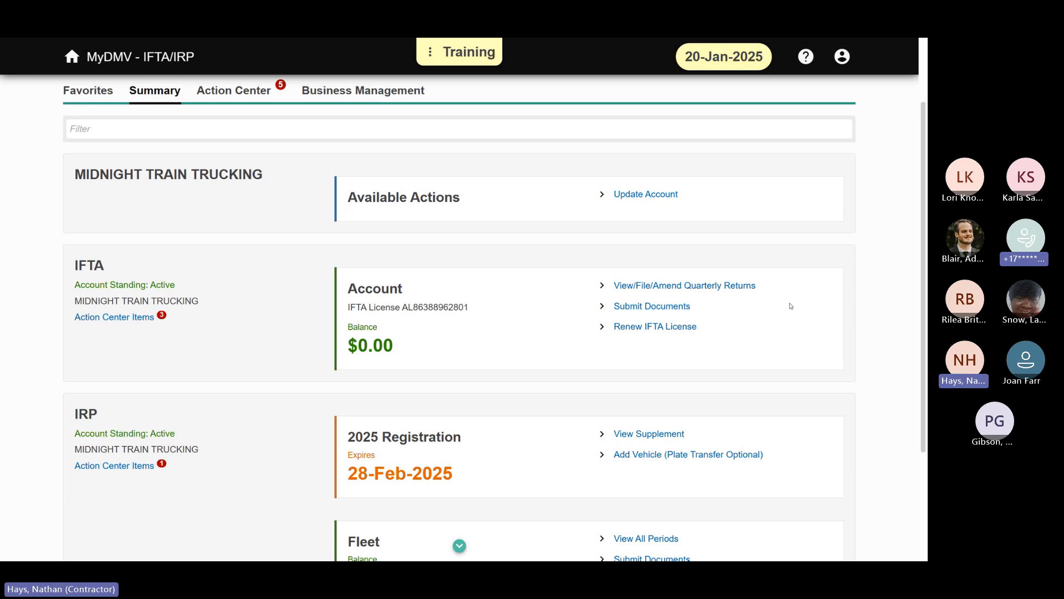
{"action": "left_click", "coordinate": [736, 289]}
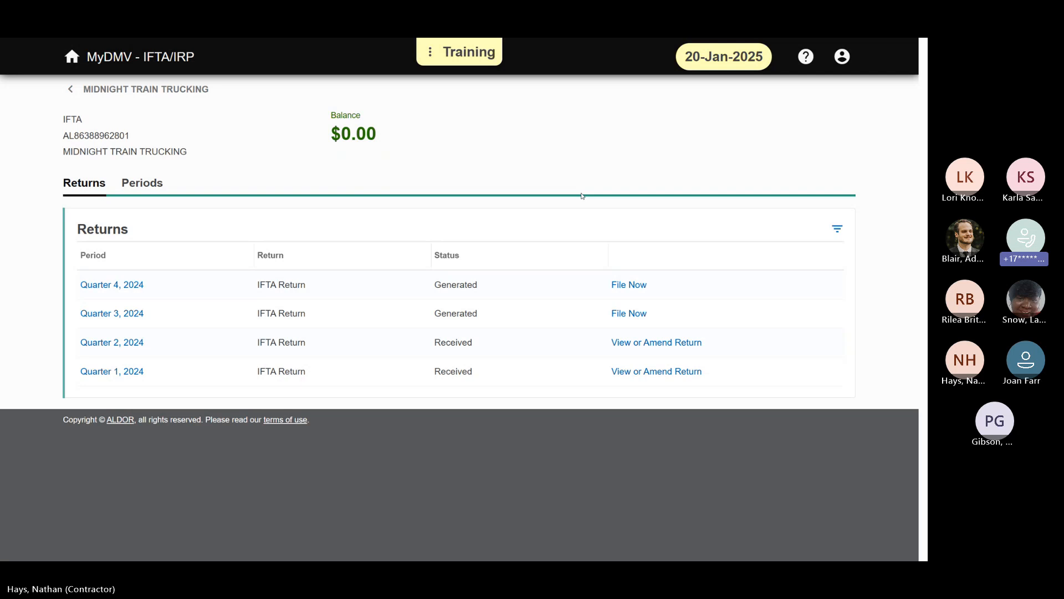
{"action": "left_click", "coordinate": [89, 90]}
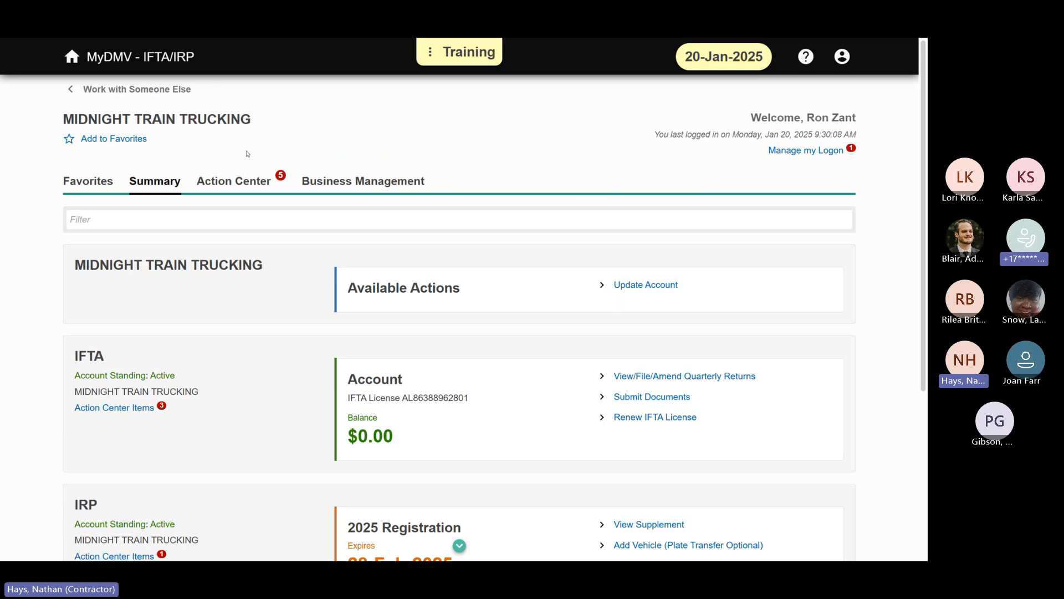
{"action": "left_click", "coordinate": [177, 90]}
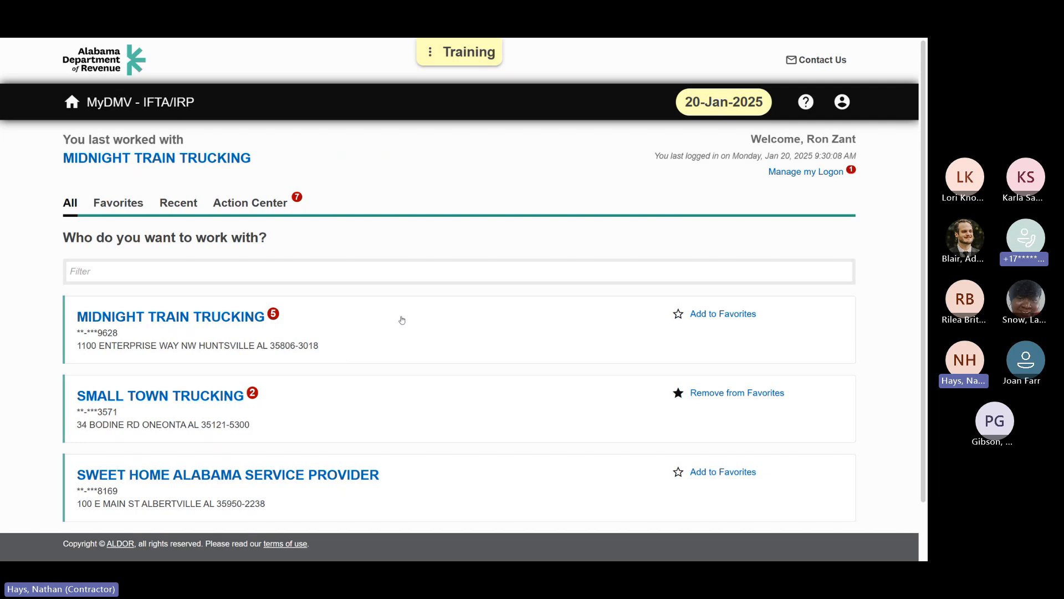
{"action": "scroll", "coordinate": [402, 322], "scroll_direction": "down", "scroll_amount": 1}
{"action": "scroll", "coordinate": [382, 308], "scroll_direction": "up", "scroll_amount": 1}
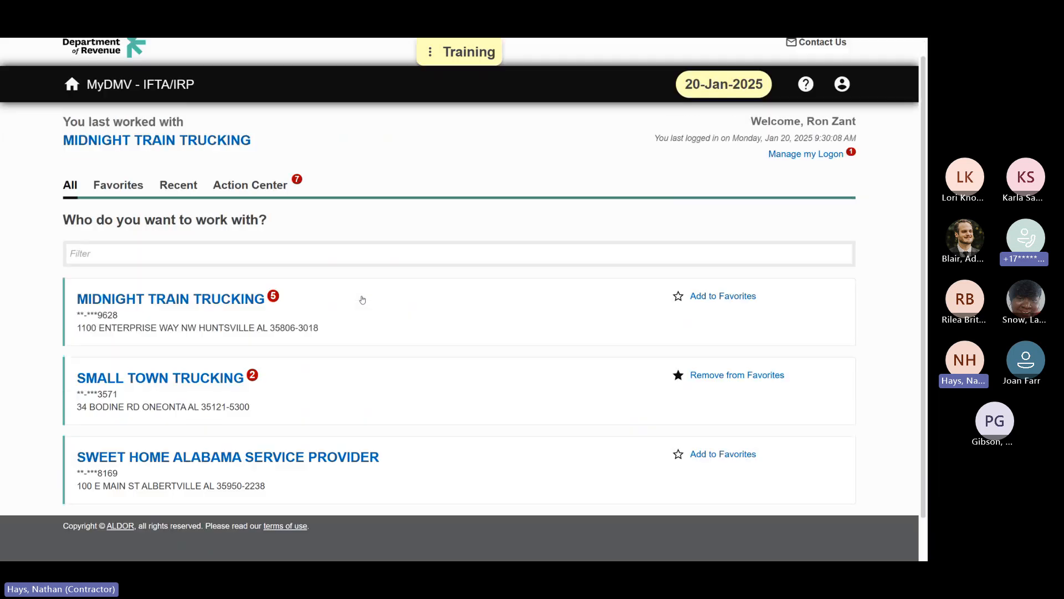
{"action": "scroll", "coordinate": [443, 305], "scroll_direction": "up", "scroll_amount": 1}
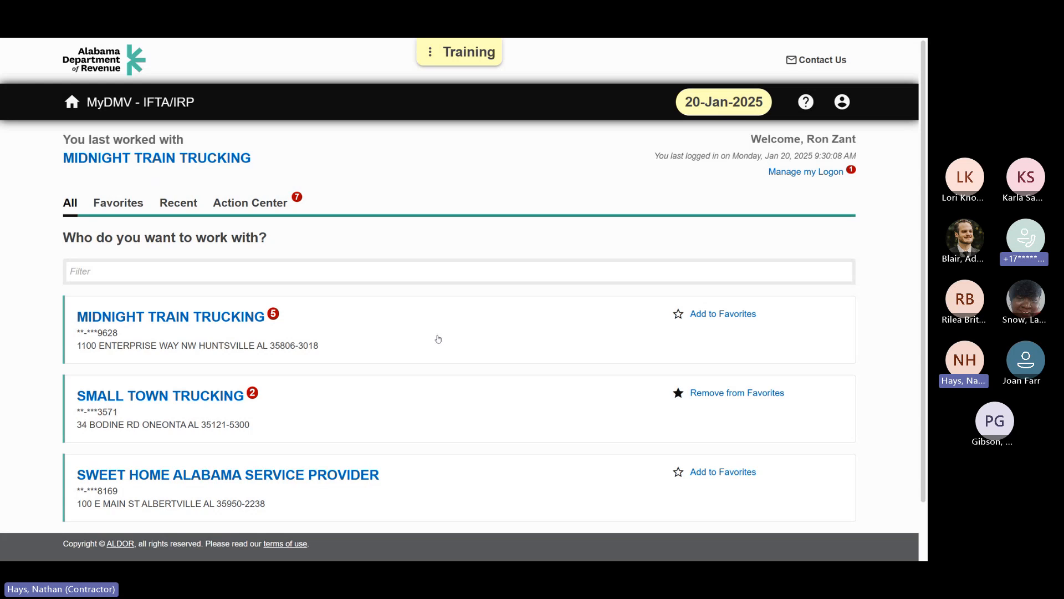
{"action": "left_click", "coordinate": [243, 322]}
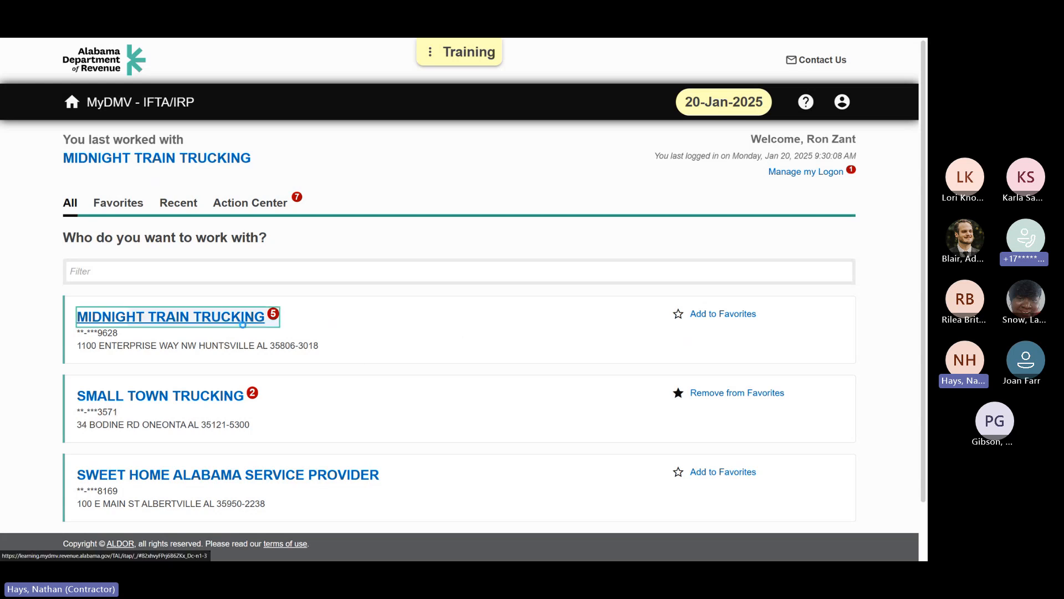
{"action": "scroll", "coordinate": [454, 341], "scroll_direction": "down", "scroll_amount": 2}
{"action": "scroll", "coordinate": [453, 344], "scroll_direction": "up", "scroll_amount": 2}
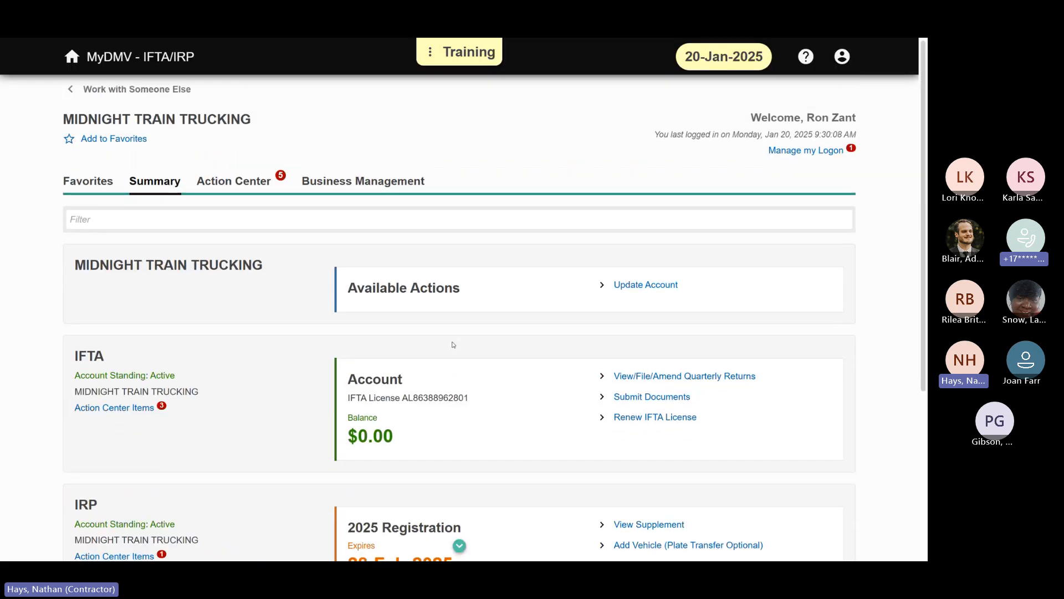
Step: Switch to Small Town Trucking, look through its IFTA and IRP account summary, and return to the client list
{"action": "left_click", "coordinate": [136, 89]}
{"action": "scroll", "coordinate": [312, 327], "scroll_direction": "down", "scroll_amount": 1}
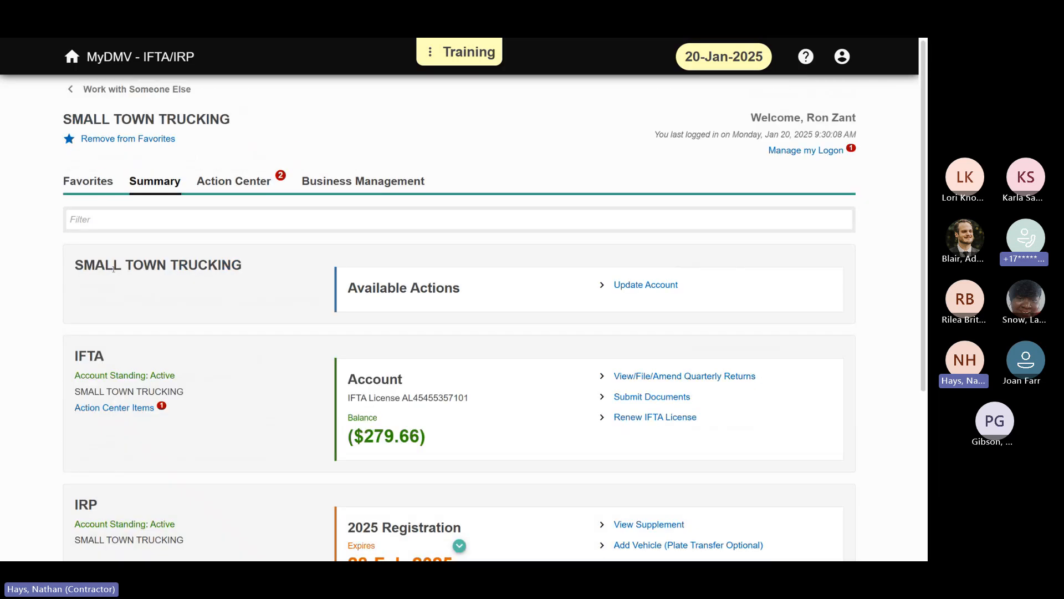
{"action": "scroll", "coordinate": [238, 300], "scroll_direction": "down", "scroll_amount": 3}
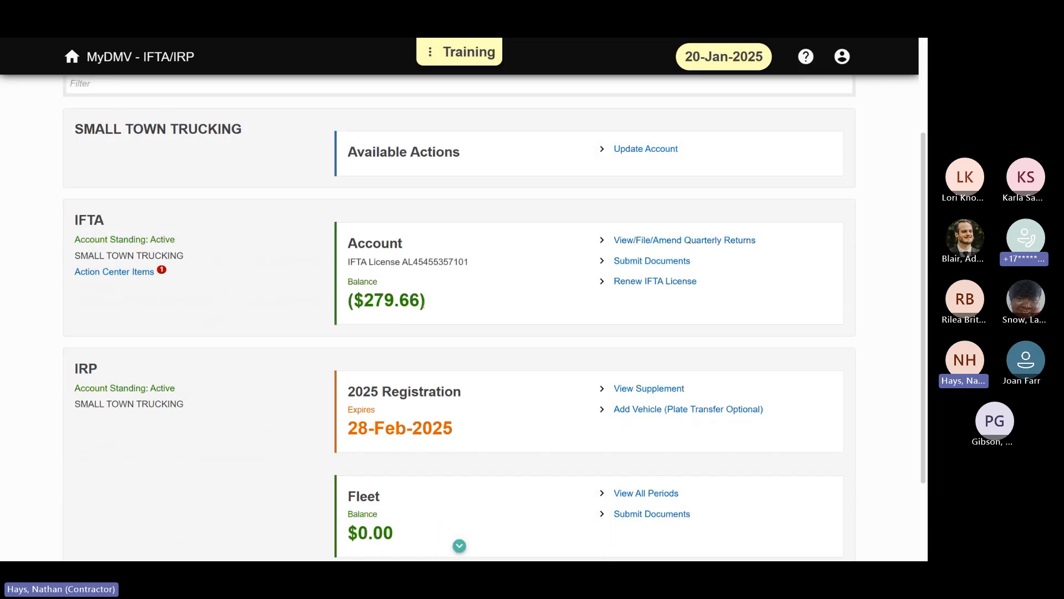
{"action": "scroll", "coordinate": [464, 311], "scroll_direction": "up", "scroll_amount": 3}
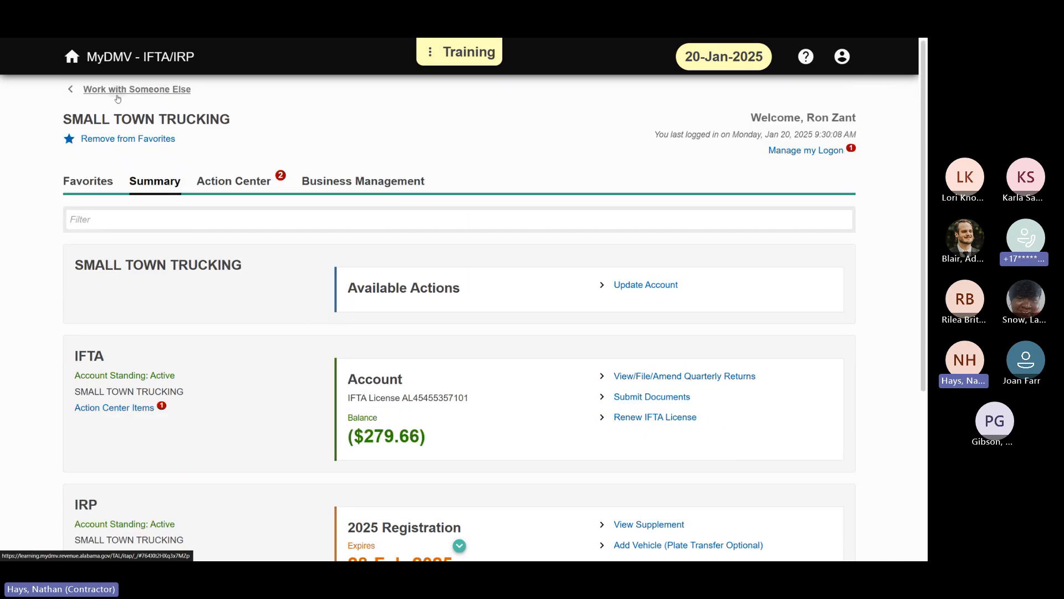
{"action": "left_click", "coordinate": [136, 90]}
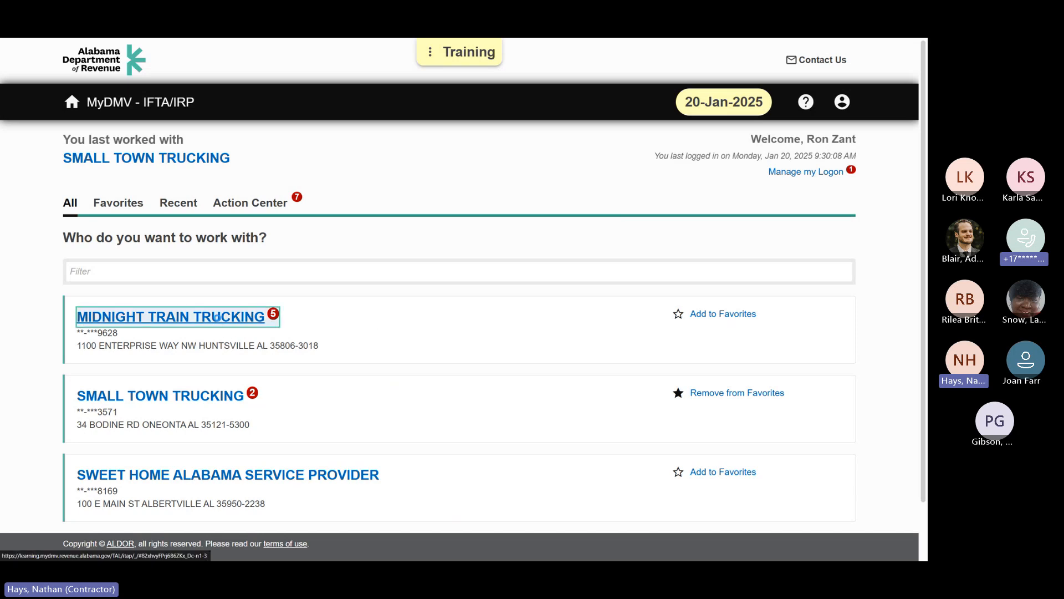
Step: Open Midnight Train Trucking's Quarter 3, 2024 IFTA return for filing
{"action": "left_click", "coordinate": [218, 318]}
{"action": "left_click", "coordinate": [681, 381]}
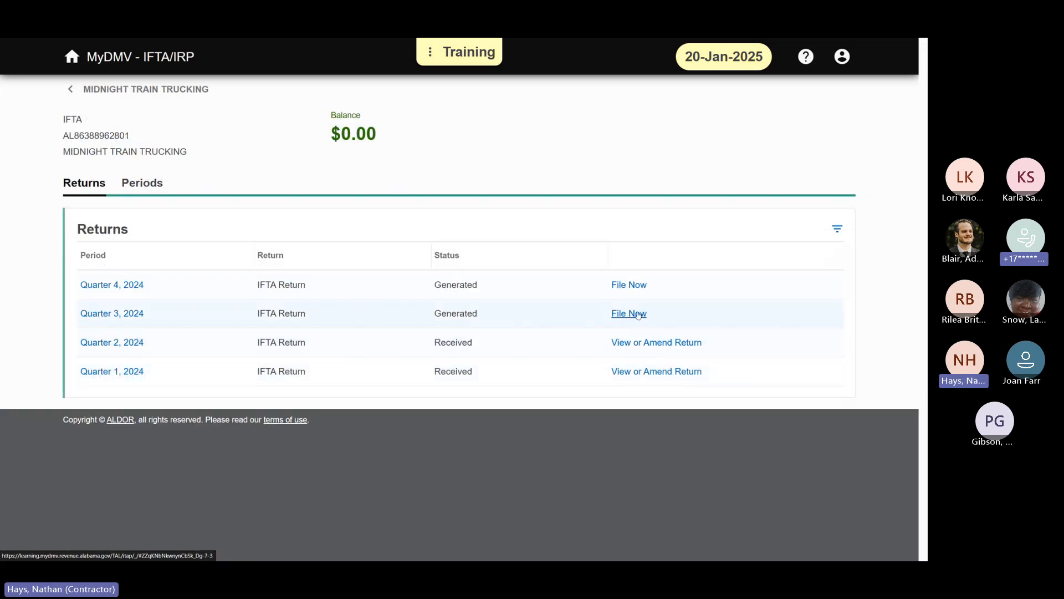
{"action": "left_click", "coordinate": [638, 314]}
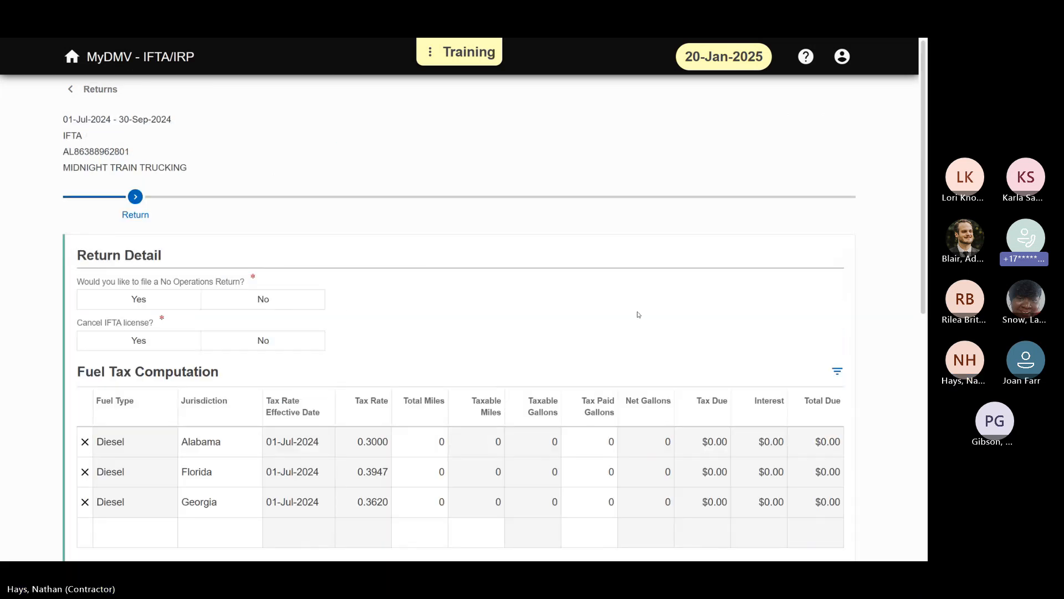
Step: Answer No to No Operations and license cancellation, enter 25,891 total miles for Alabama, and leave the return without saving
{"action": "left_click", "coordinate": [299, 297]}
{"action": "left_click", "coordinate": [308, 346]}
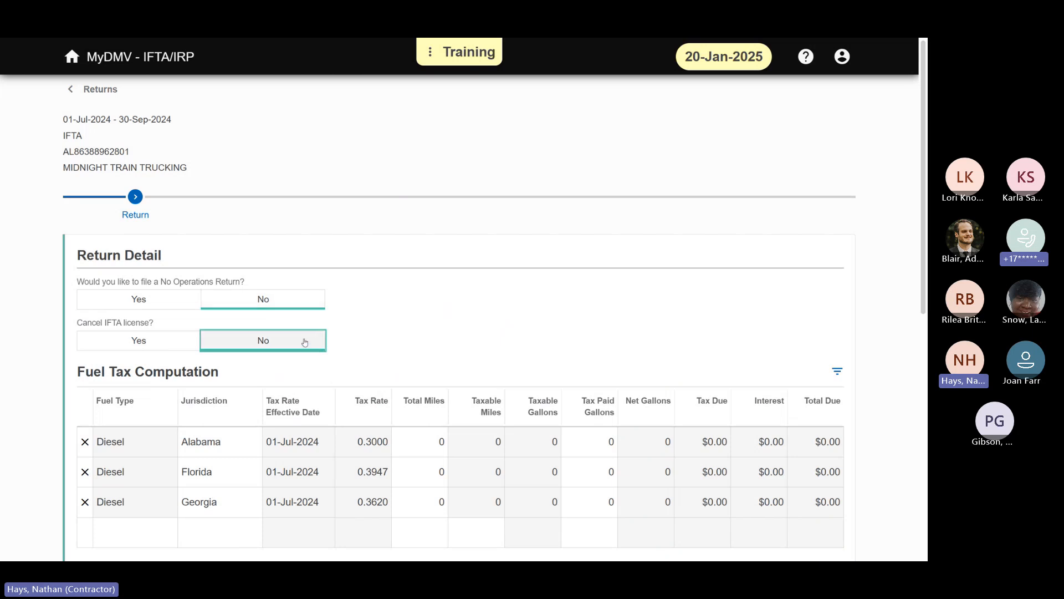
{"action": "left_click", "coordinate": [434, 452]}
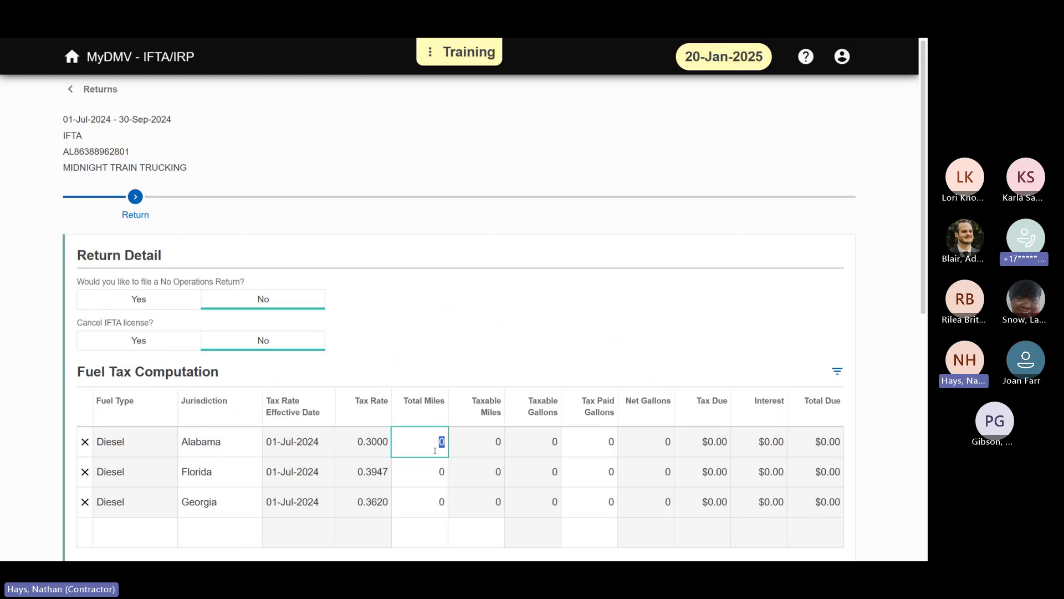
{"action": "type", "text": "25891"}
{"action": "left_click", "coordinate": [490, 328]}
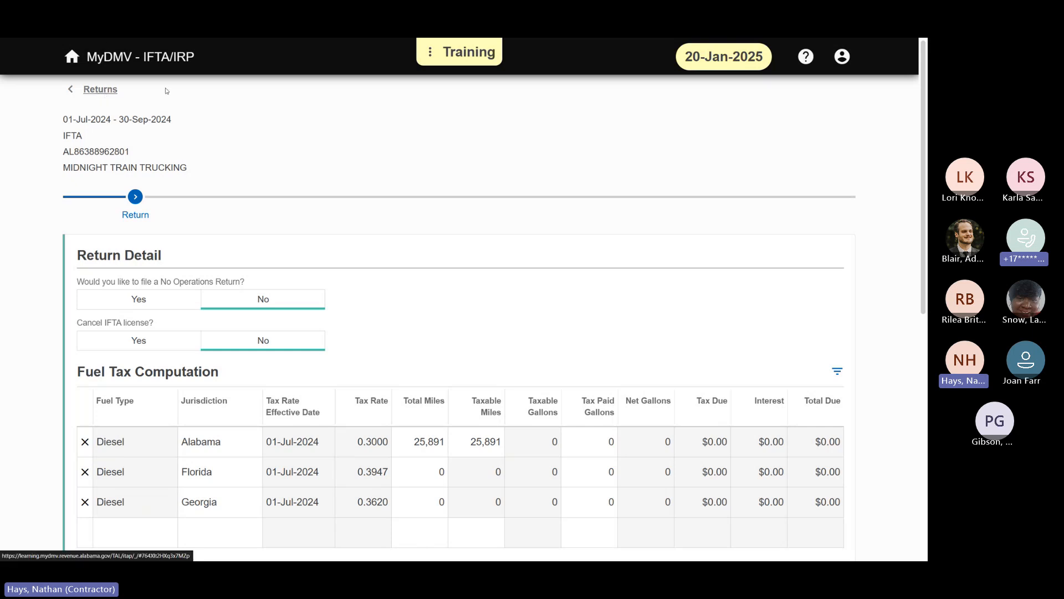
{"action": "left_click", "coordinate": [98, 91]}
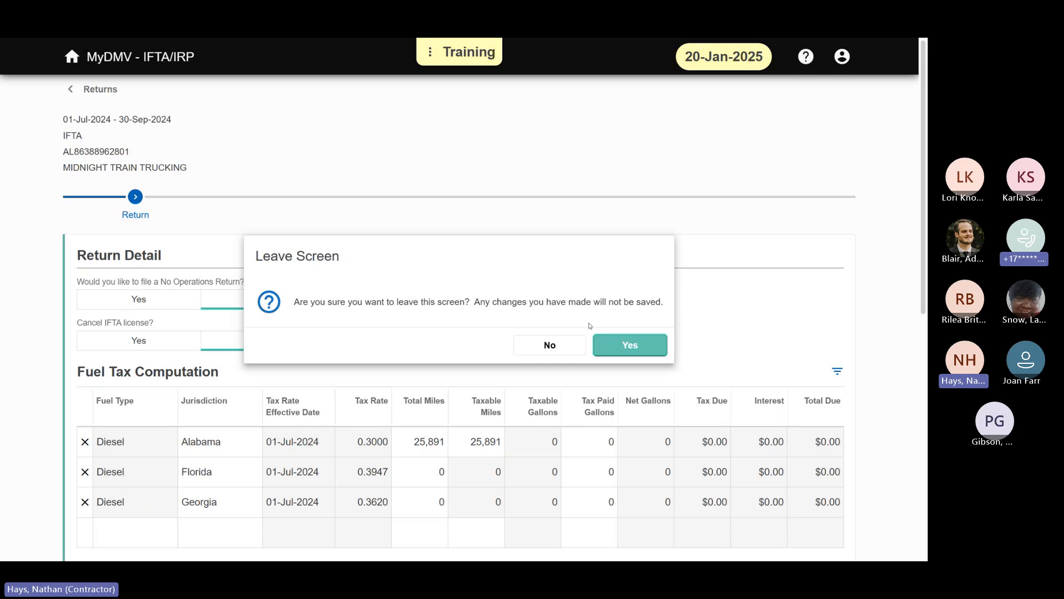
{"action": "left_click", "coordinate": [640, 348]}
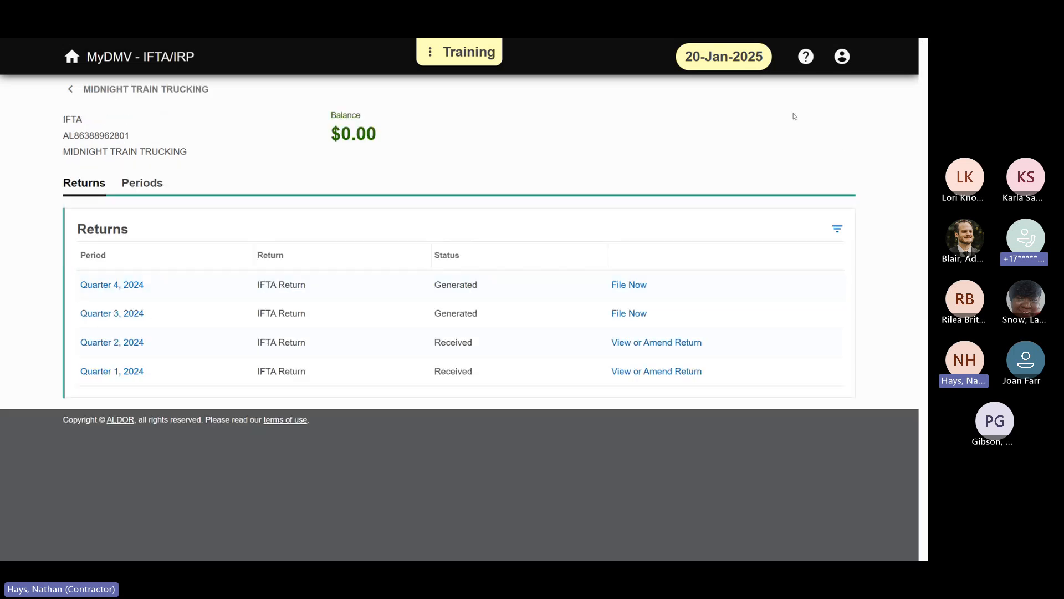
Step: Get a support ID that allows remote viewing of the session, close it, and return to Midnight Train Trucking's summary
{"action": "left_click", "coordinate": [808, 61]}
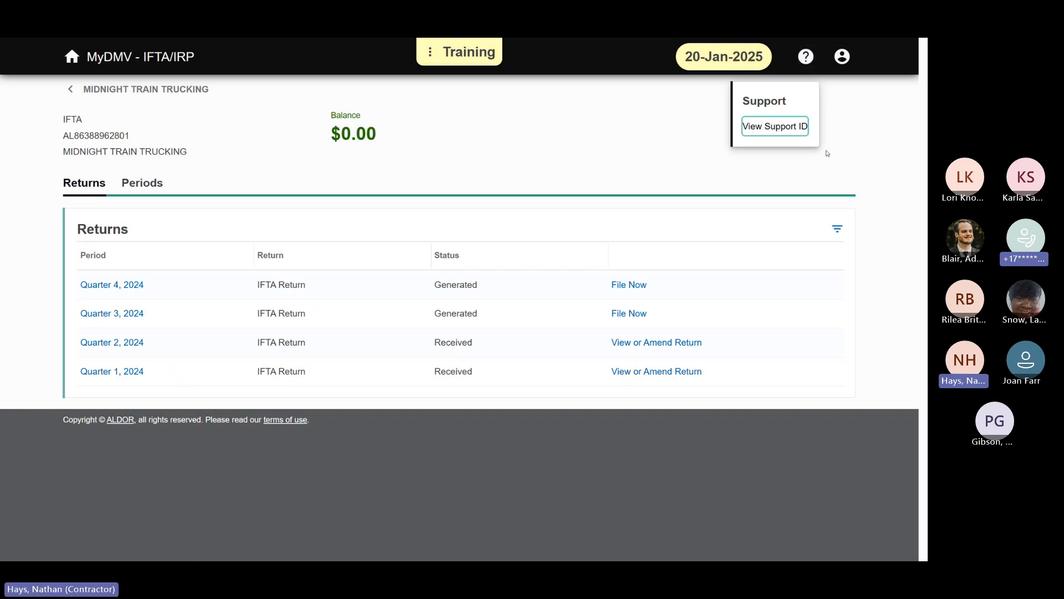
{"action": "left_click", "coordinate": [793, 135]}
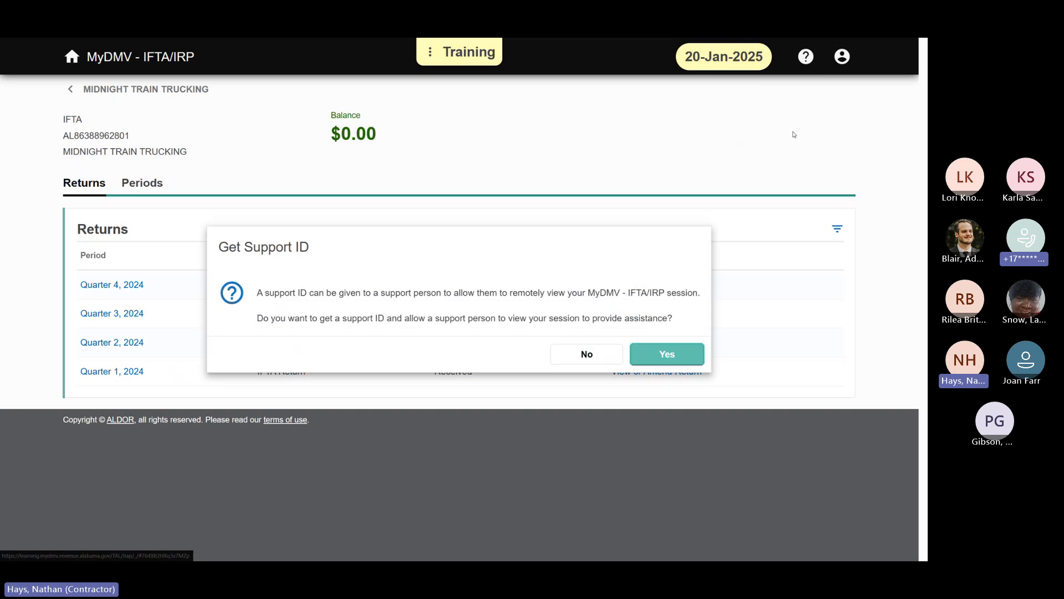
{"action": "left_click", "coordinate": [657, 357]}
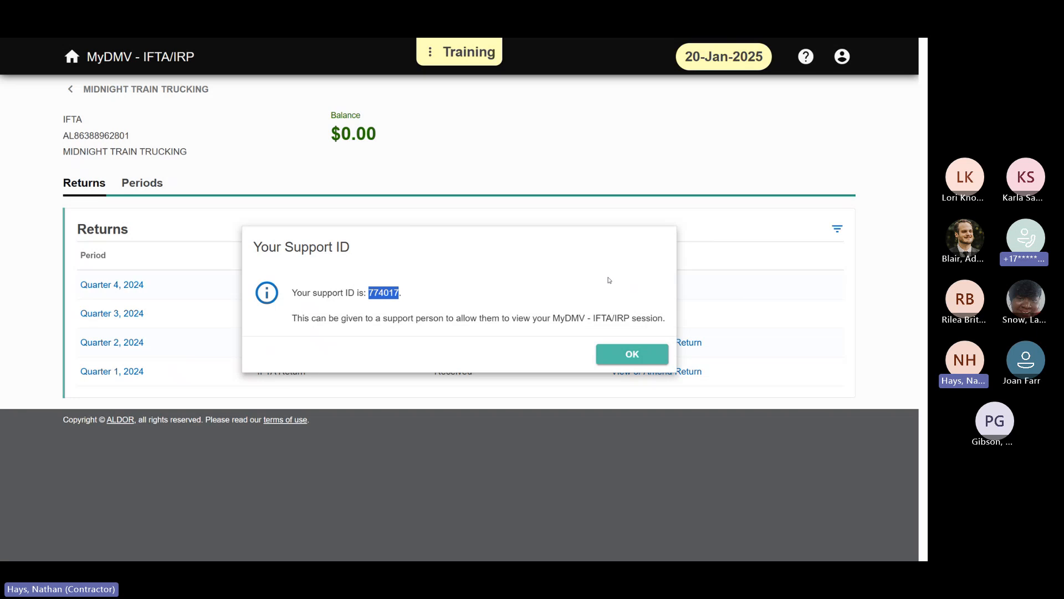
{"action": "left_click", "coordinate": [612, 358]}
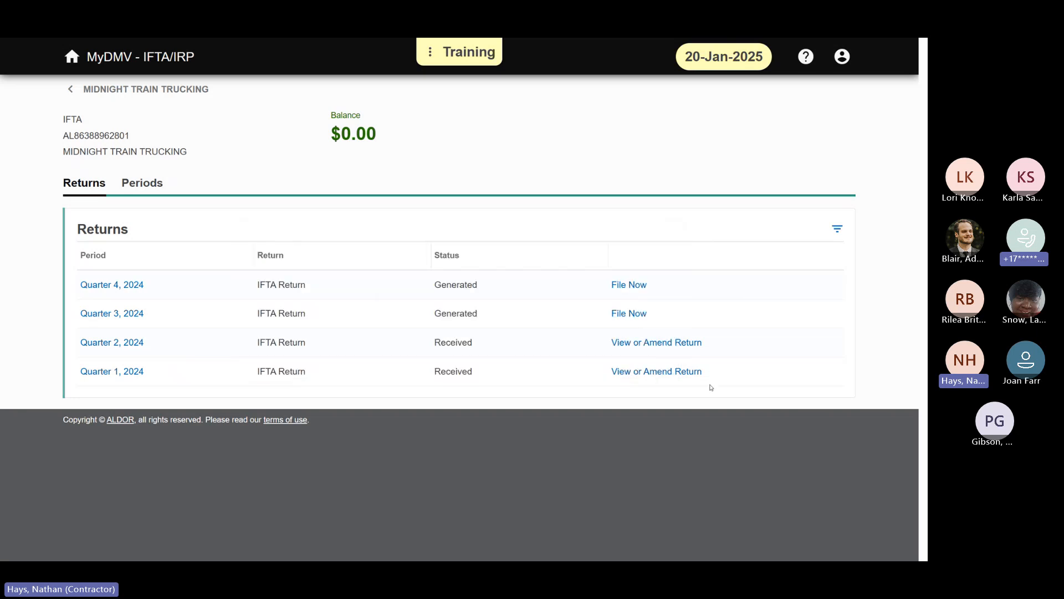
{"action": "left_click", "coordinate": [161, 91]}
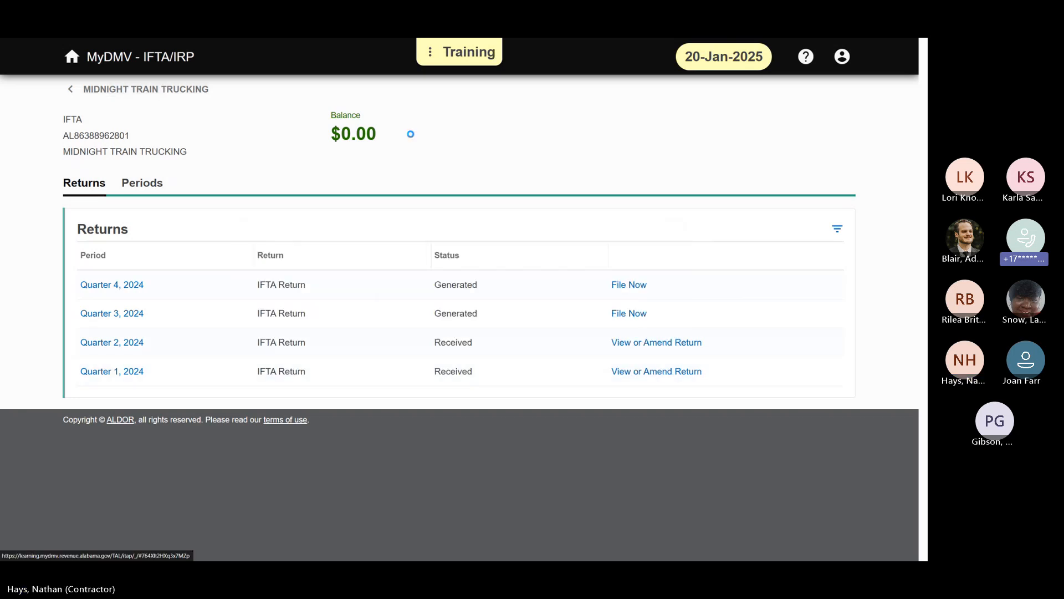
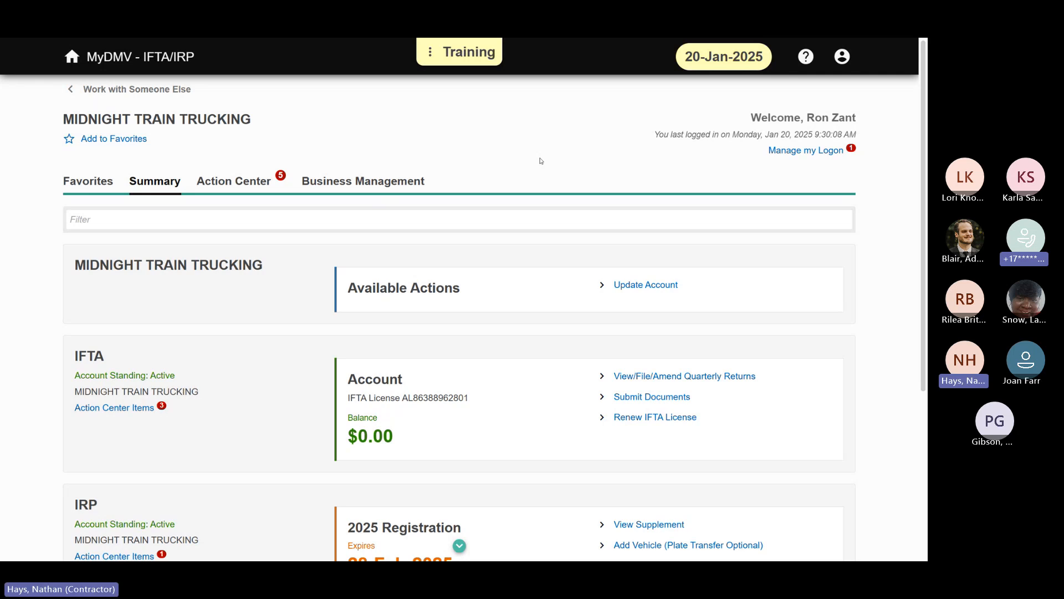
Step: Check the expiration date of the 2025 registration in Midnight Train Trucking's IRP account summary
{"action": "scroll", "coordinate": [542, 240], "scroll_direction": "down", "scroll_amount": 5}
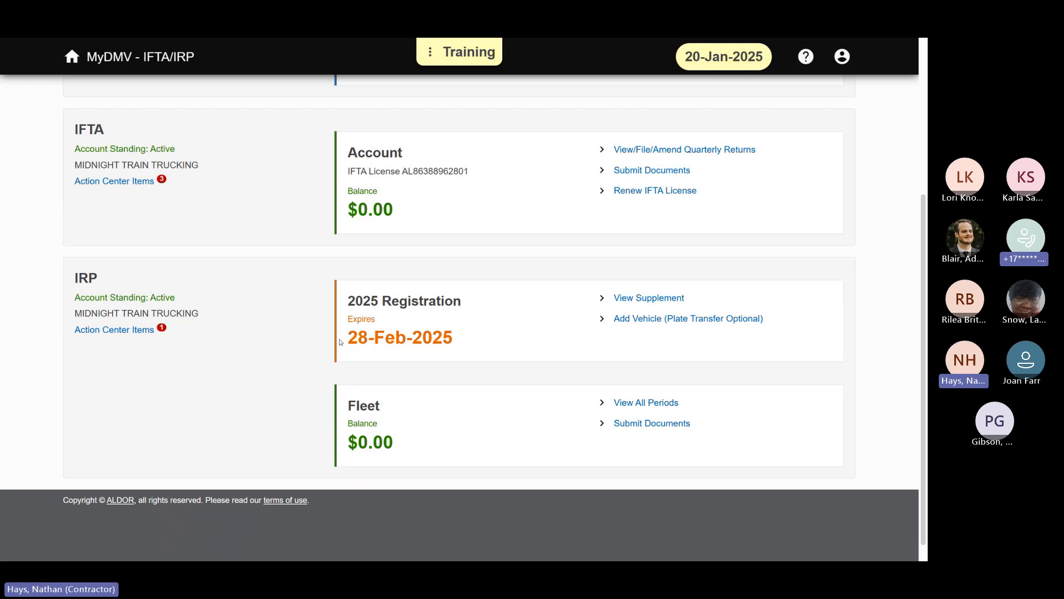
{"action": "left_click_drag", "start_coordinate": [341, 341], "coordinate": [479, 353]}
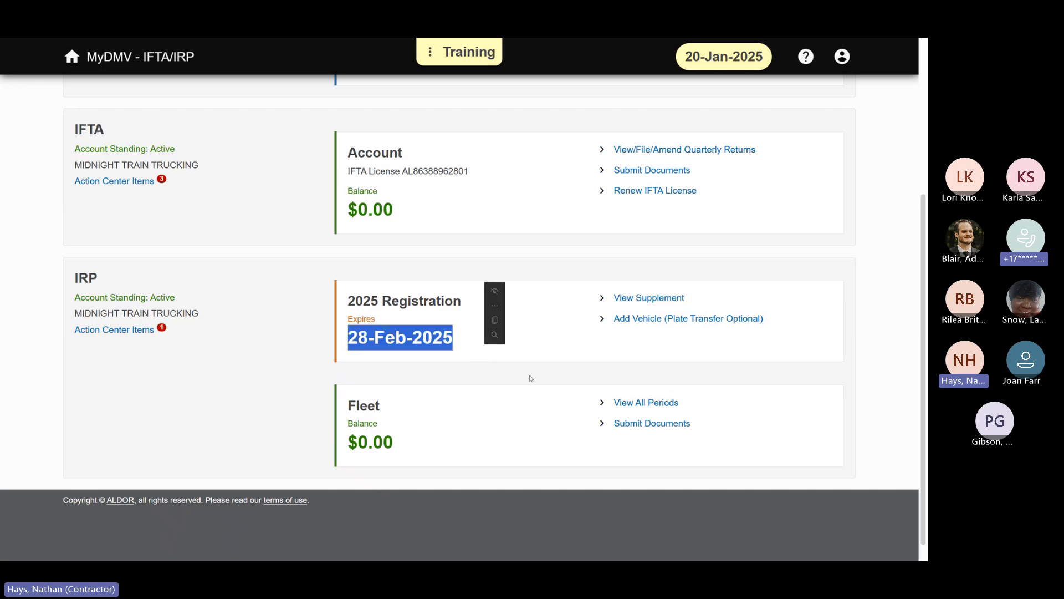
{"action": "left_click", "coordinate": [655, 354]}
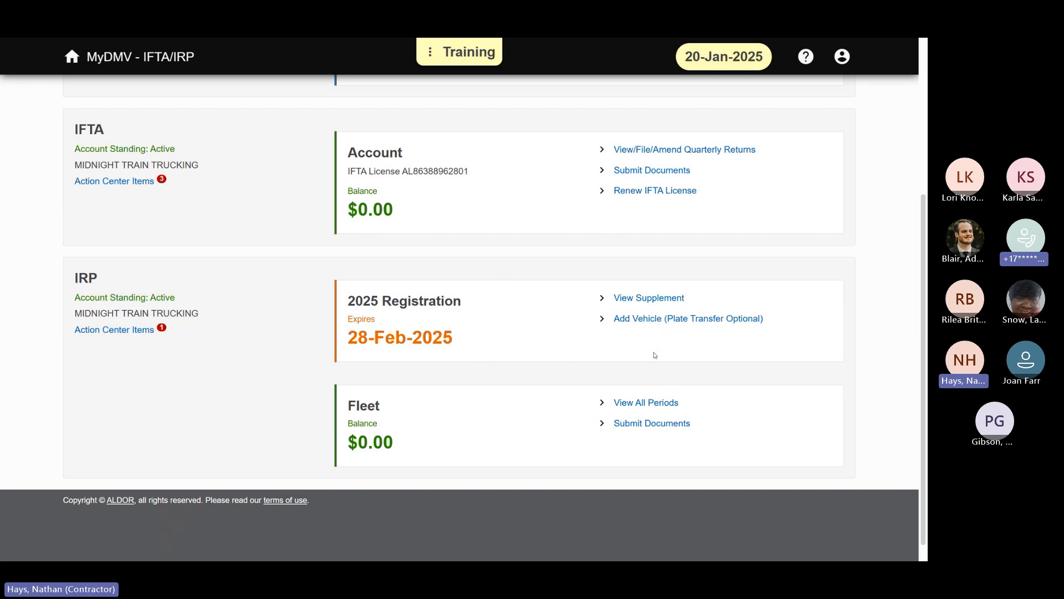